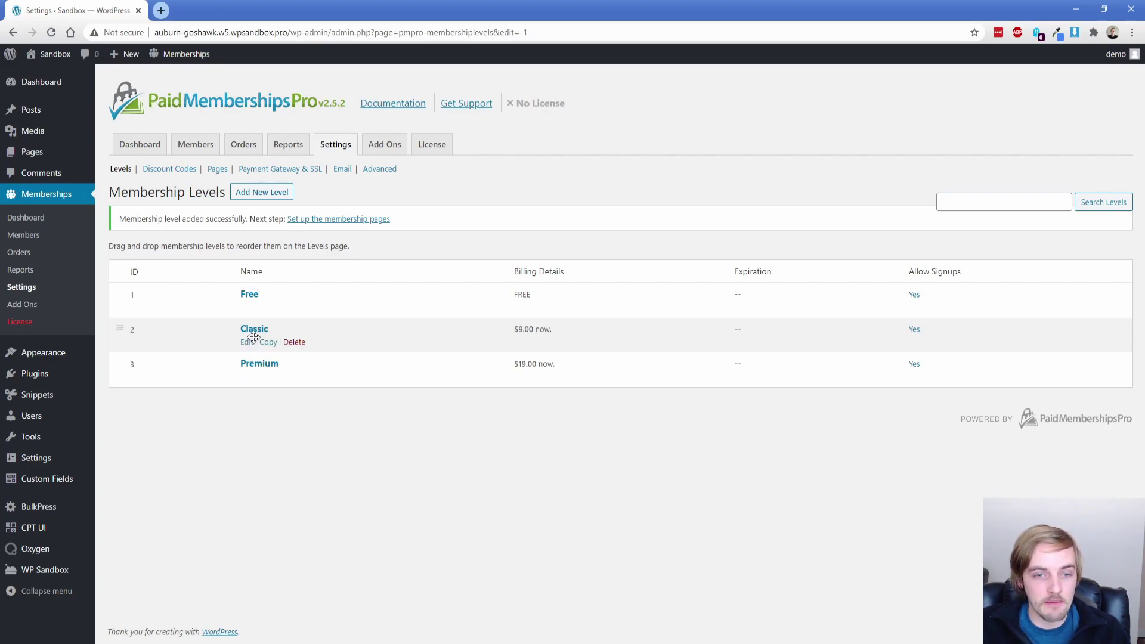
Review the Free, Classic ($9.00) and Premium ($19.00) levels in the Membership Levels list
mouse_move(56, 400)
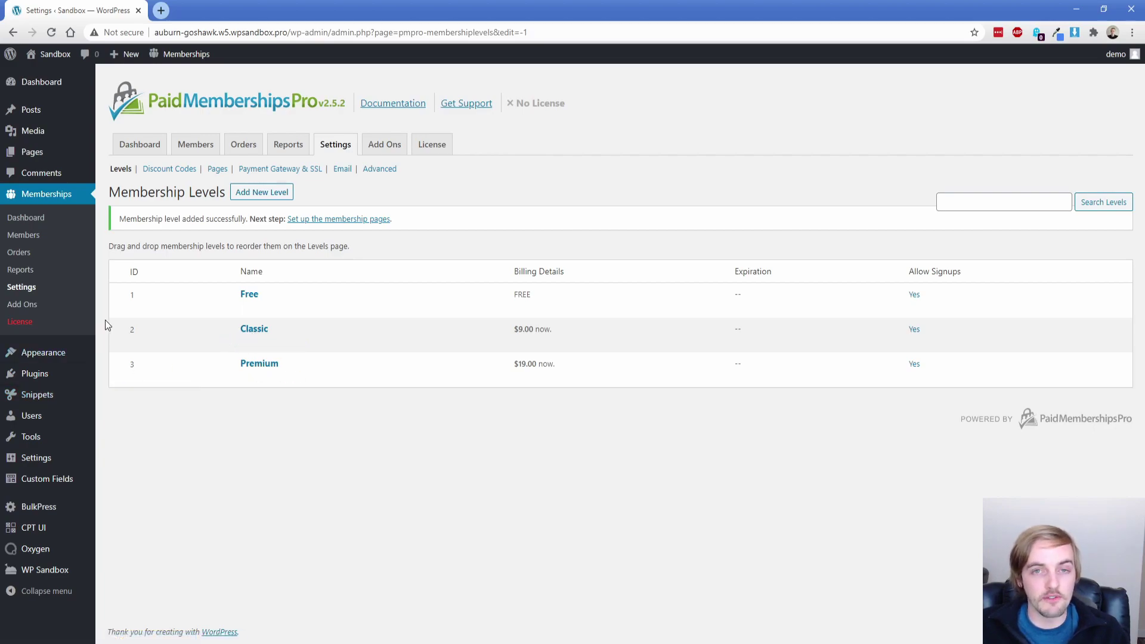
Make 'How to attract high paying clients' require Classic or Premium membership and update it
left_click(35, 112)
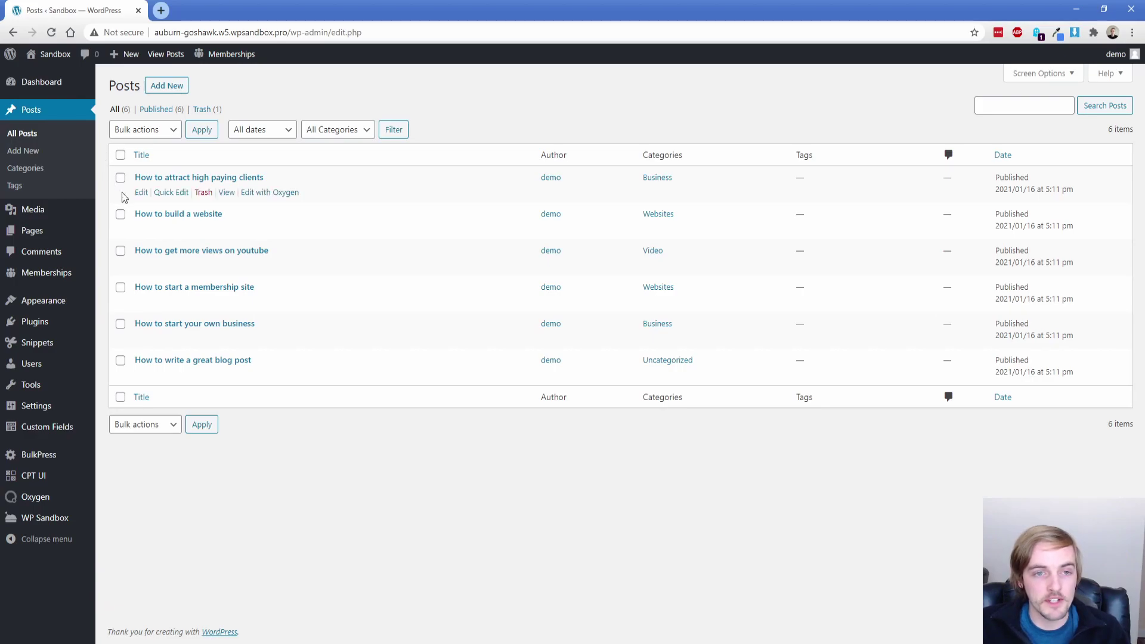
left_click(140, 192)
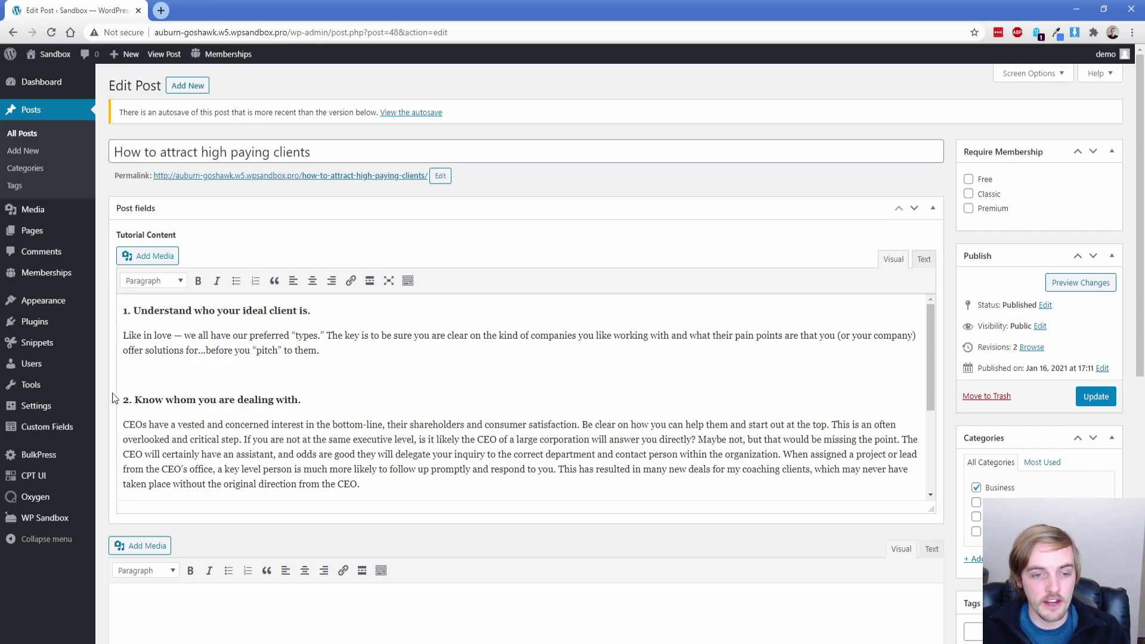
scroll(107, 396, "down", 4)
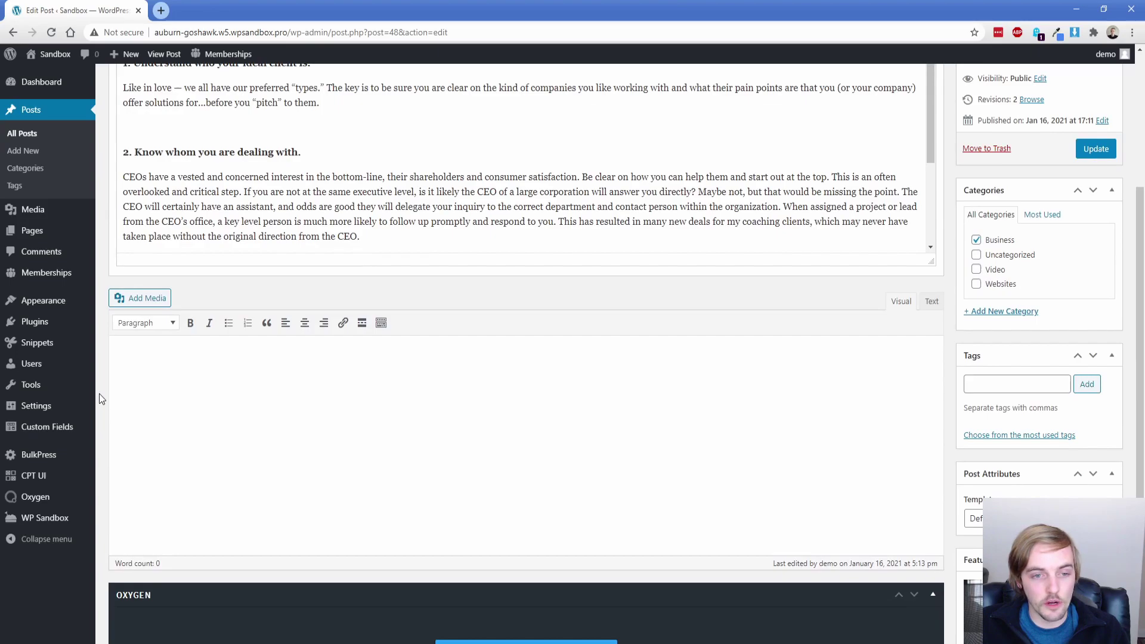
scroll(99, 398, "up", 4)
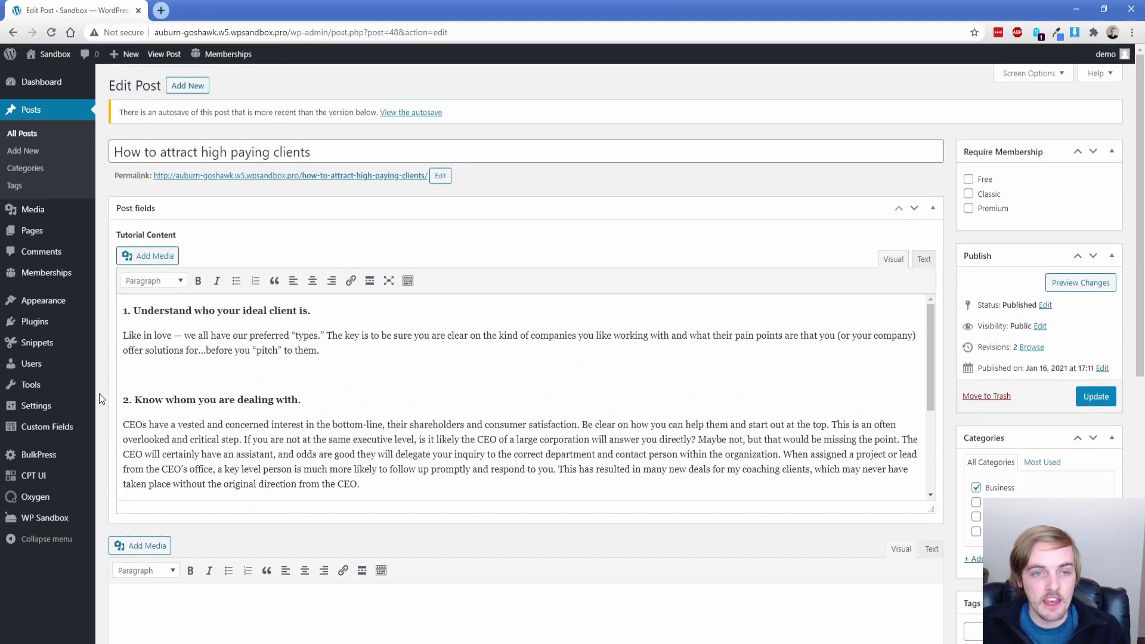
left_click(986, 210)
left_click(989, 195)
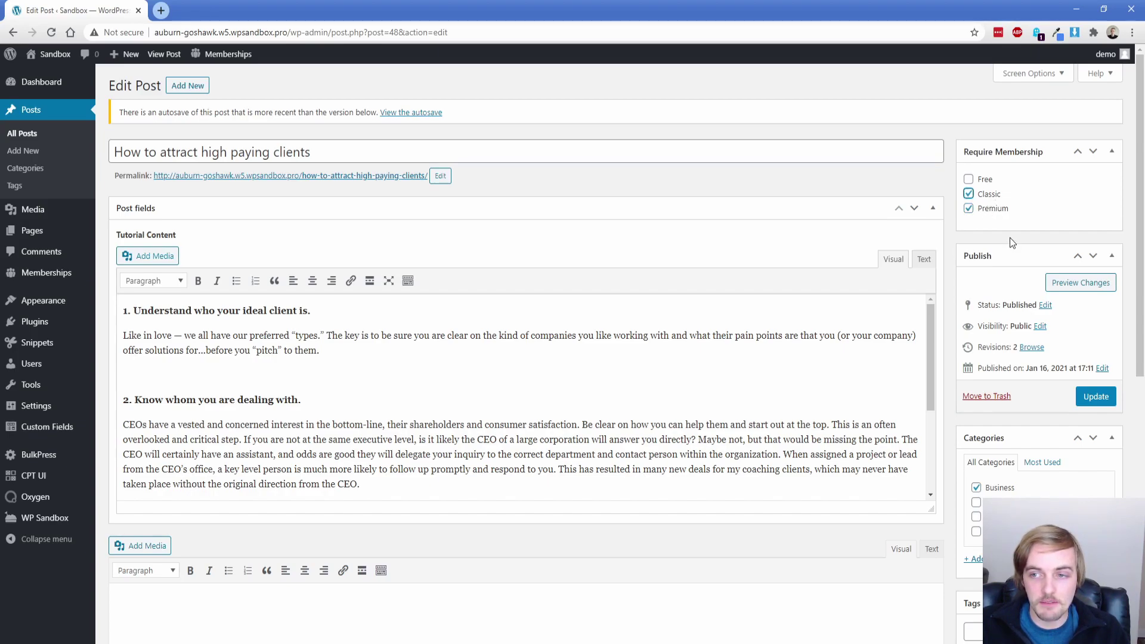
left_click(1107, 398)
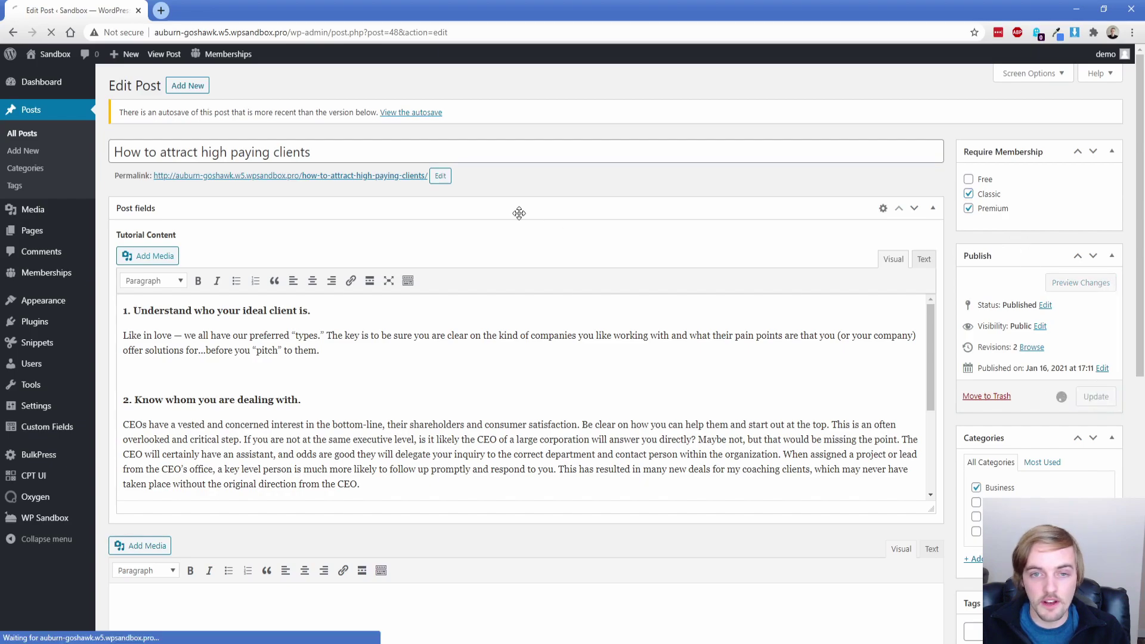
Restrict 'How to build a website' to Premium members and save the update
left_click(28, 136)
left_click(141, 229)
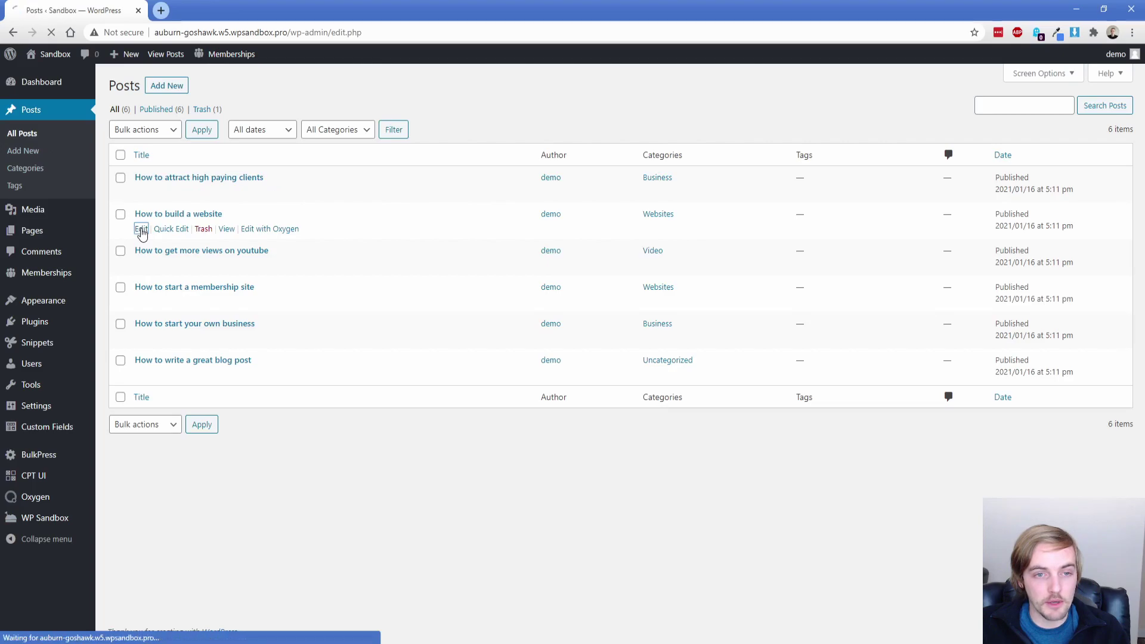
left_click(989, 173)
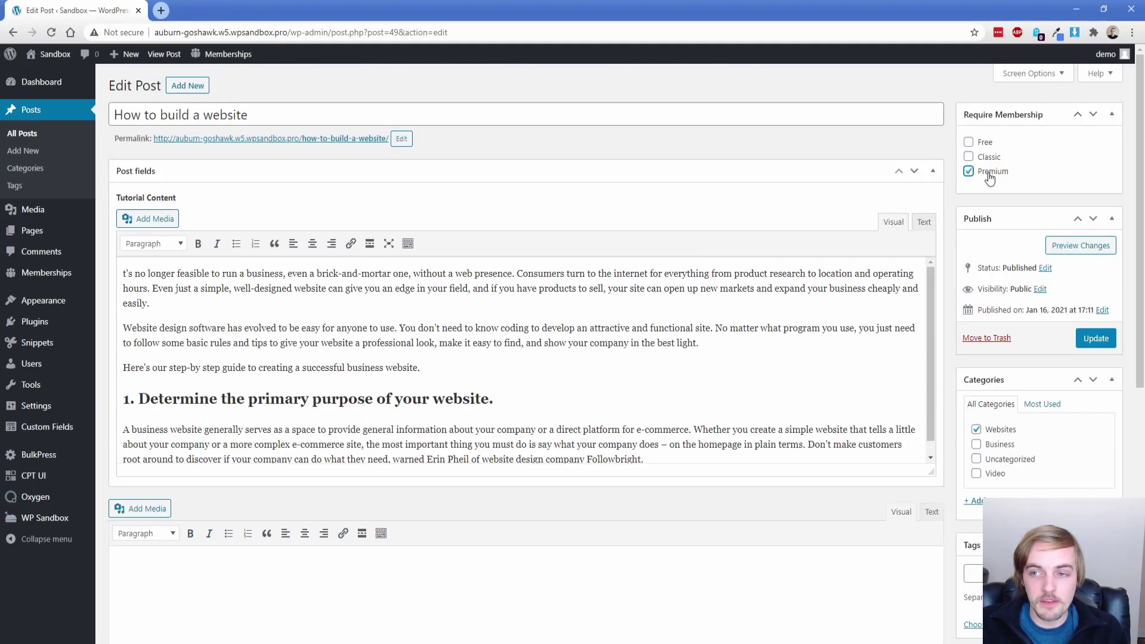
left_click(1095, 338)
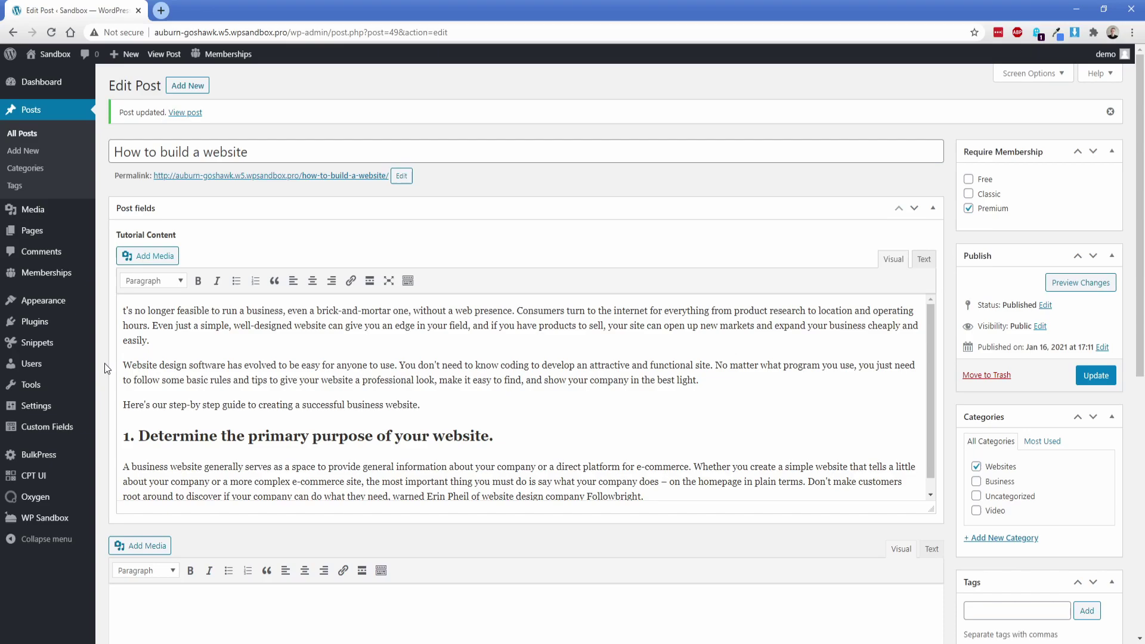
Create a new Oxygen template titled 'Blog singular' that inherits the Sitwide template
mouse_move(36, 496)
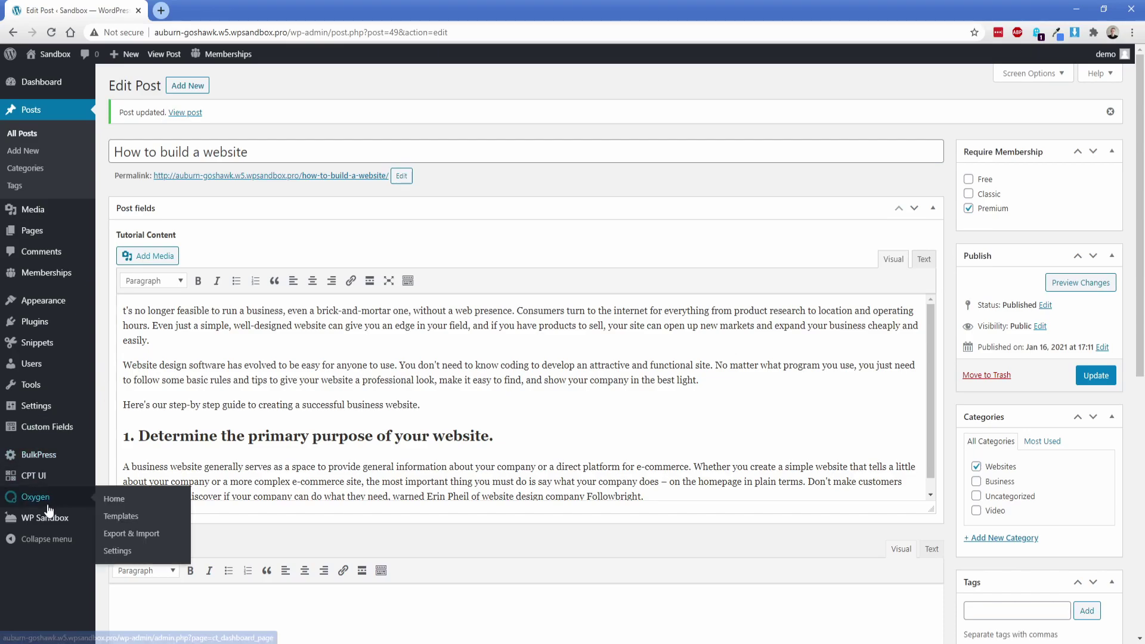
left_click(118, 523)
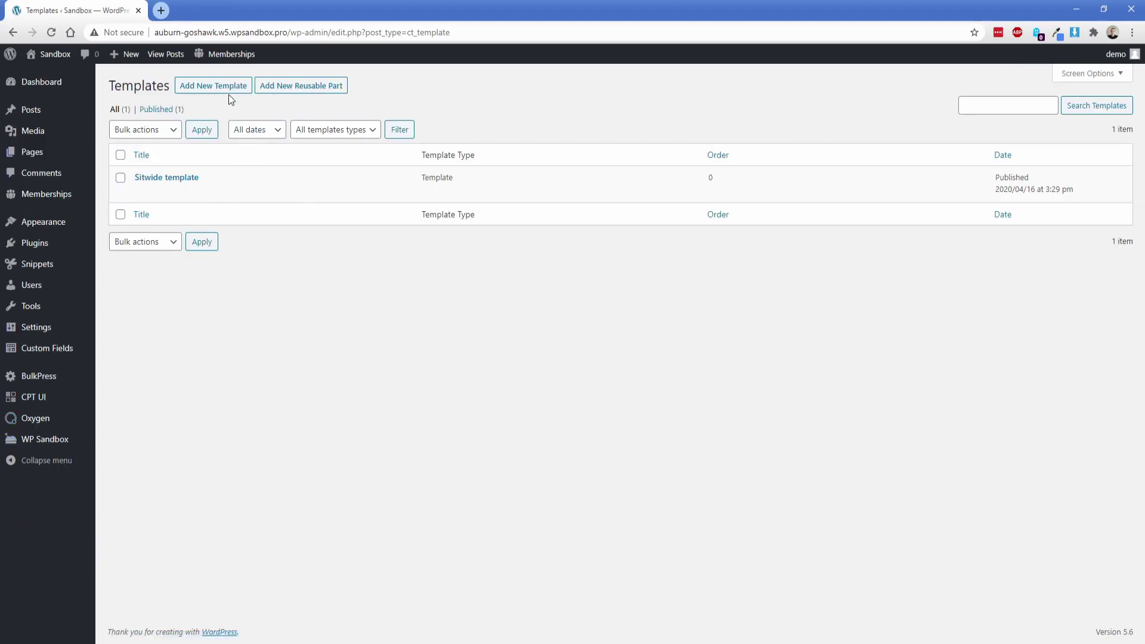
left_click(227, 88)
type("Blog ")
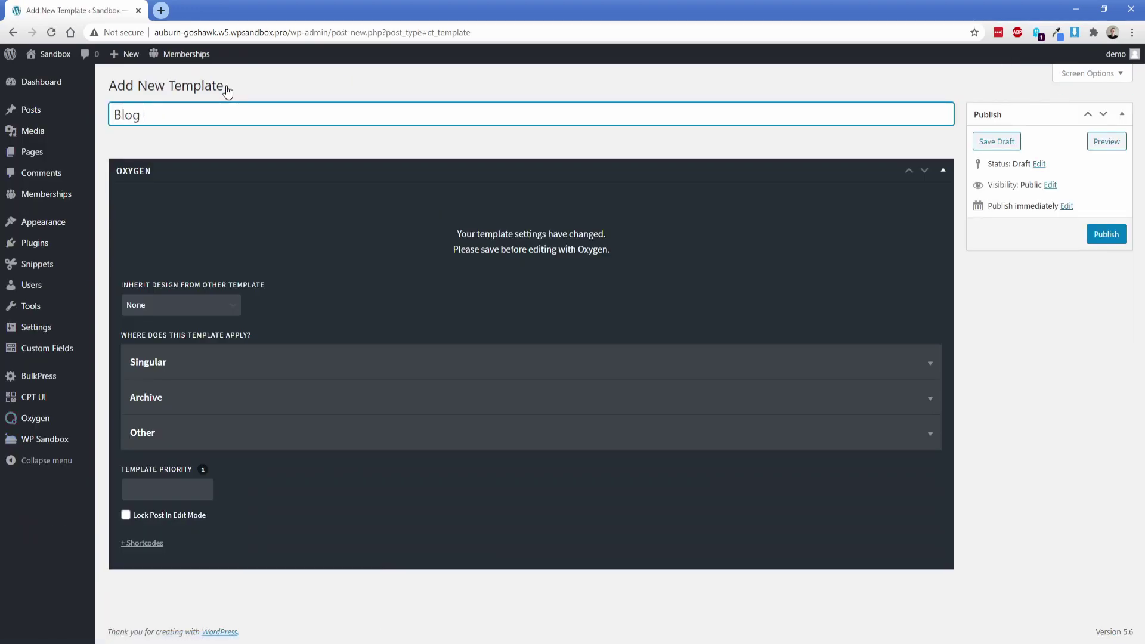
type("singular")
left_click(200, 305)
left_click(197, 331)
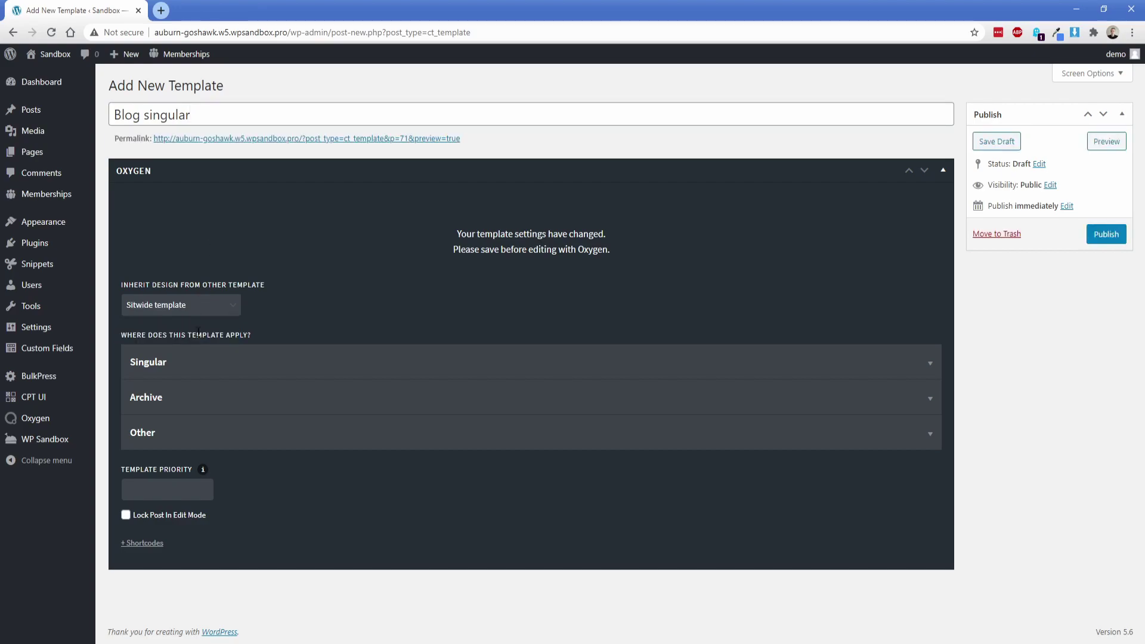
Apply the template to single Posts, publish it, and edit it with Oxygen
left_click(184, 366)
left_click(161, 420)
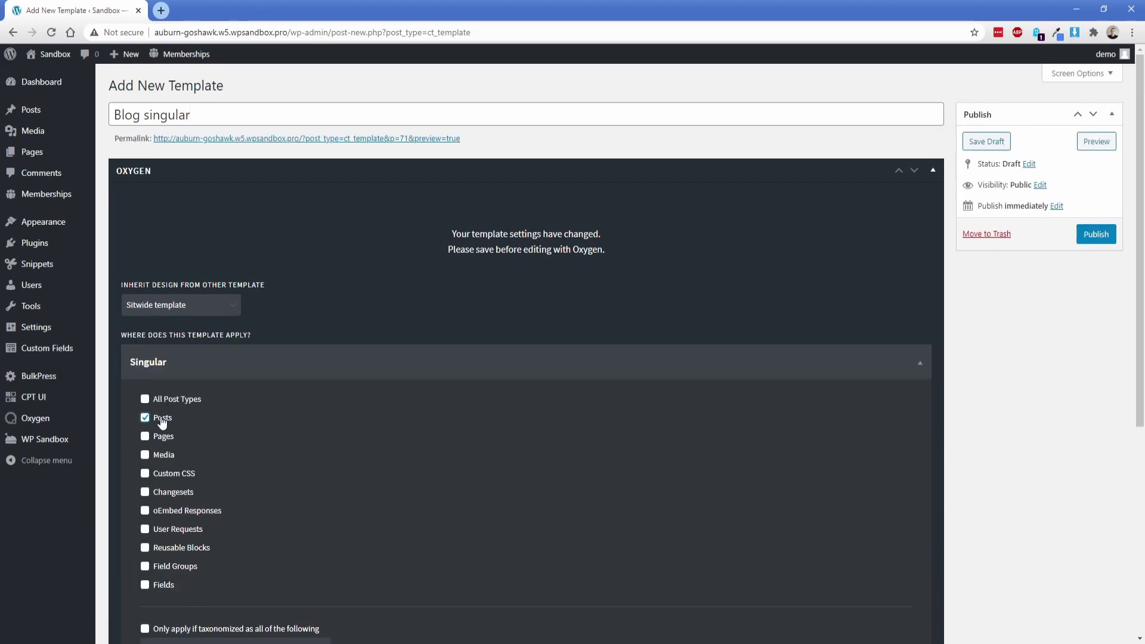
left_click(222, 373)
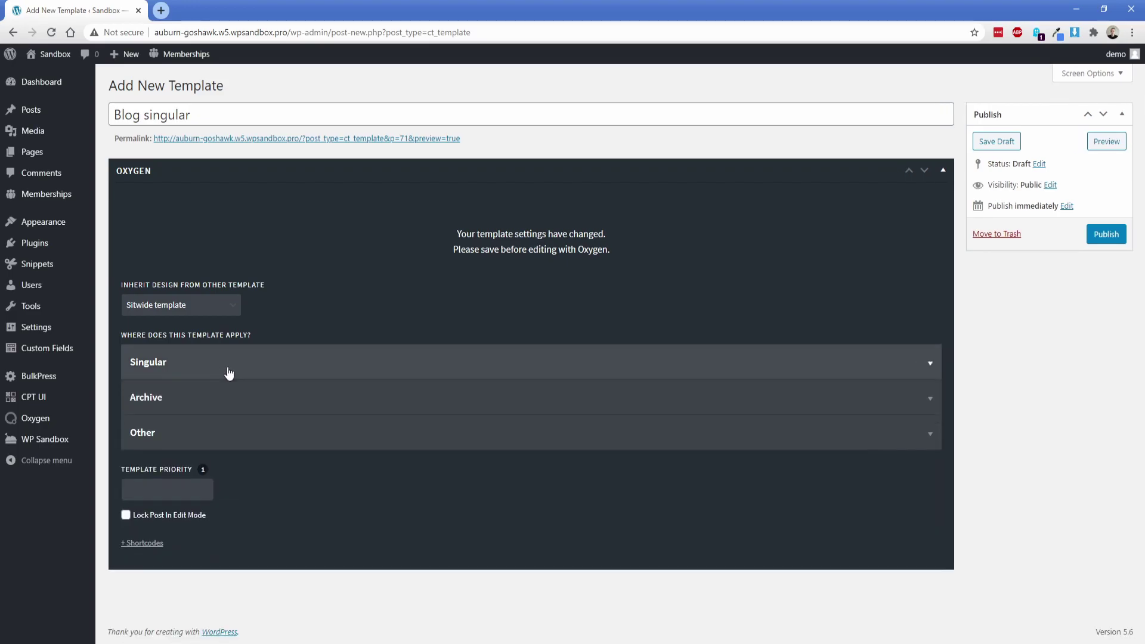
left_click(1105, 234)
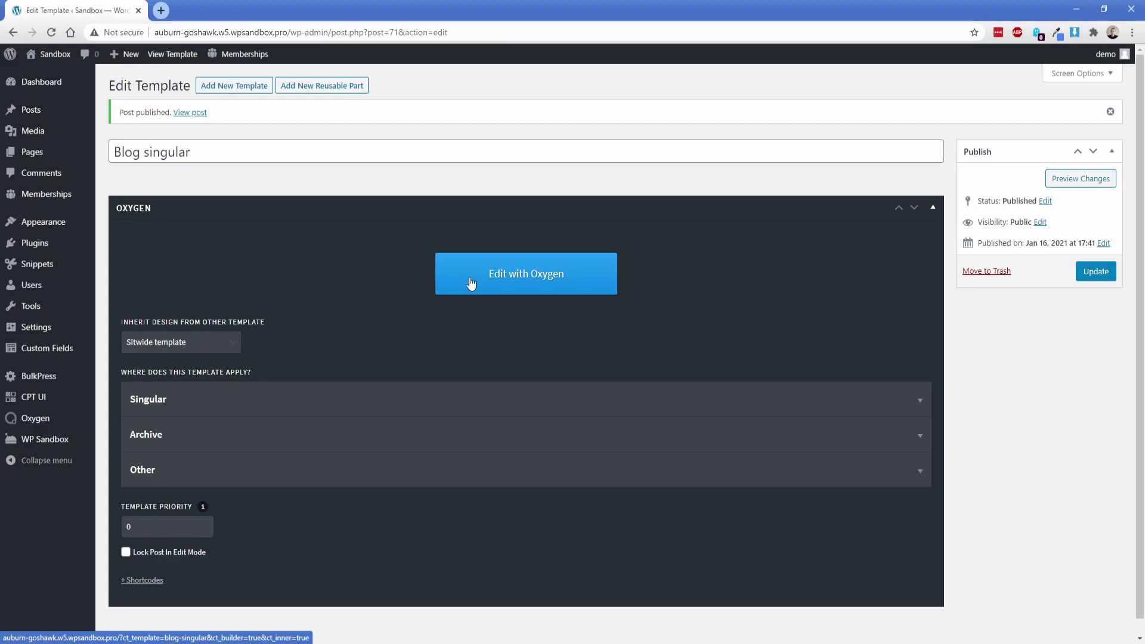
left_click(468, 282)
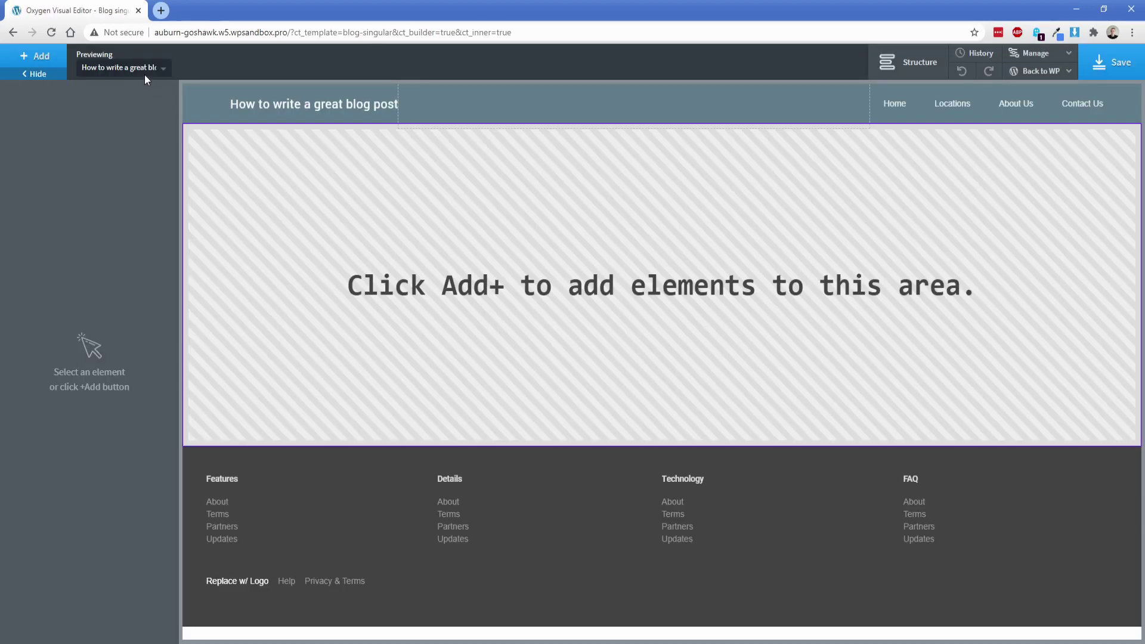
Preview with 'How to attract high paying clients' and add a section with #f6f7fb background
left_click(140, 70)
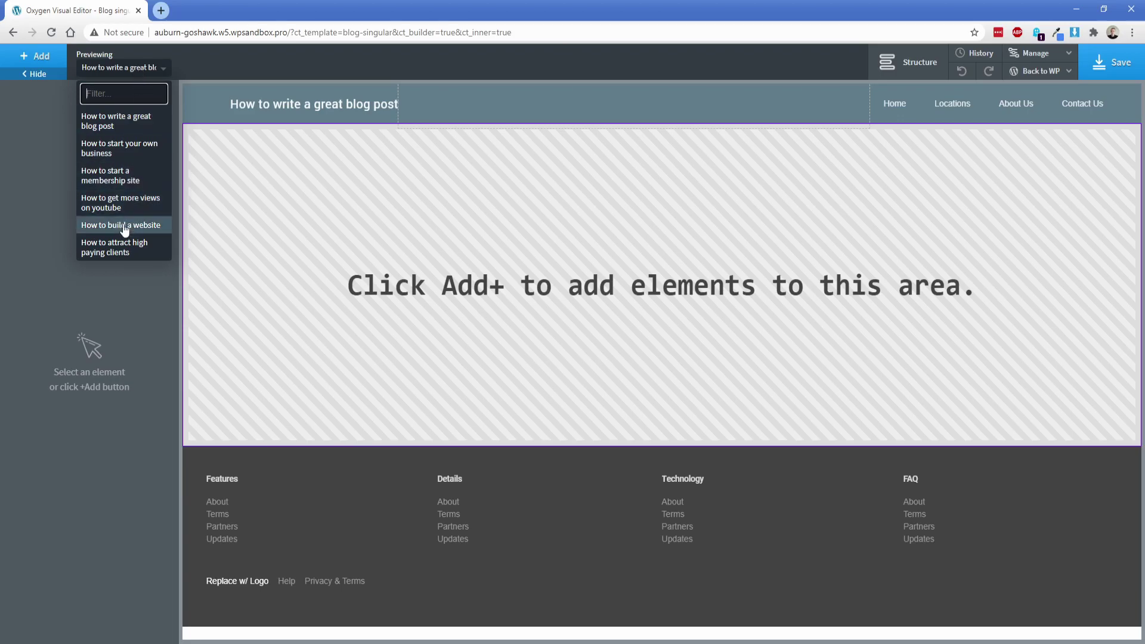
left_click(127, 246)
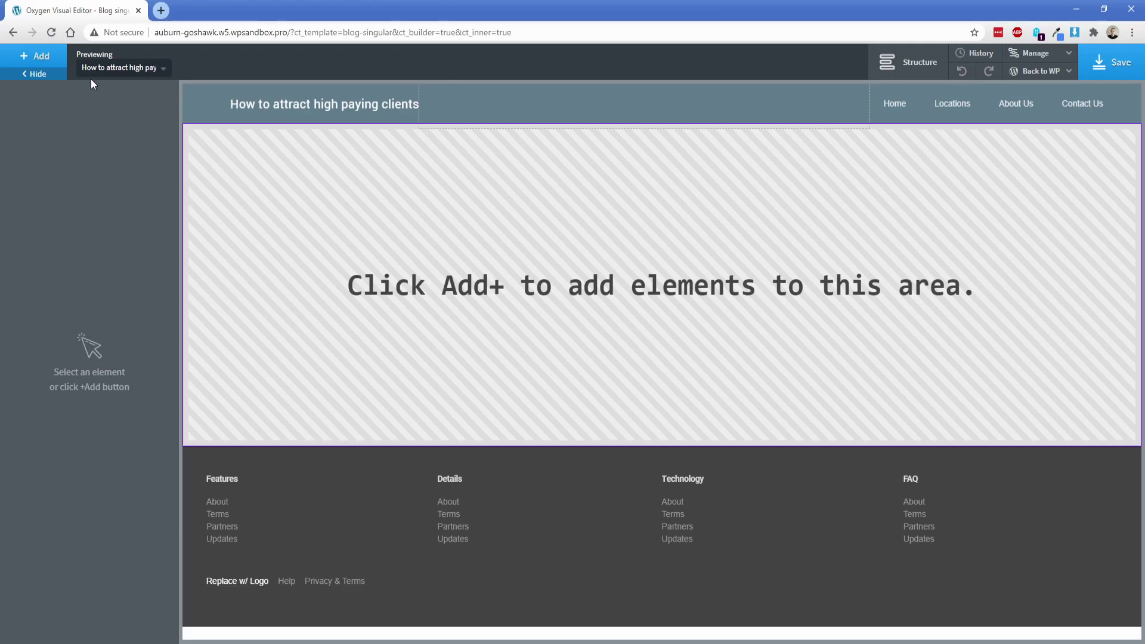
left_click(37, 55)
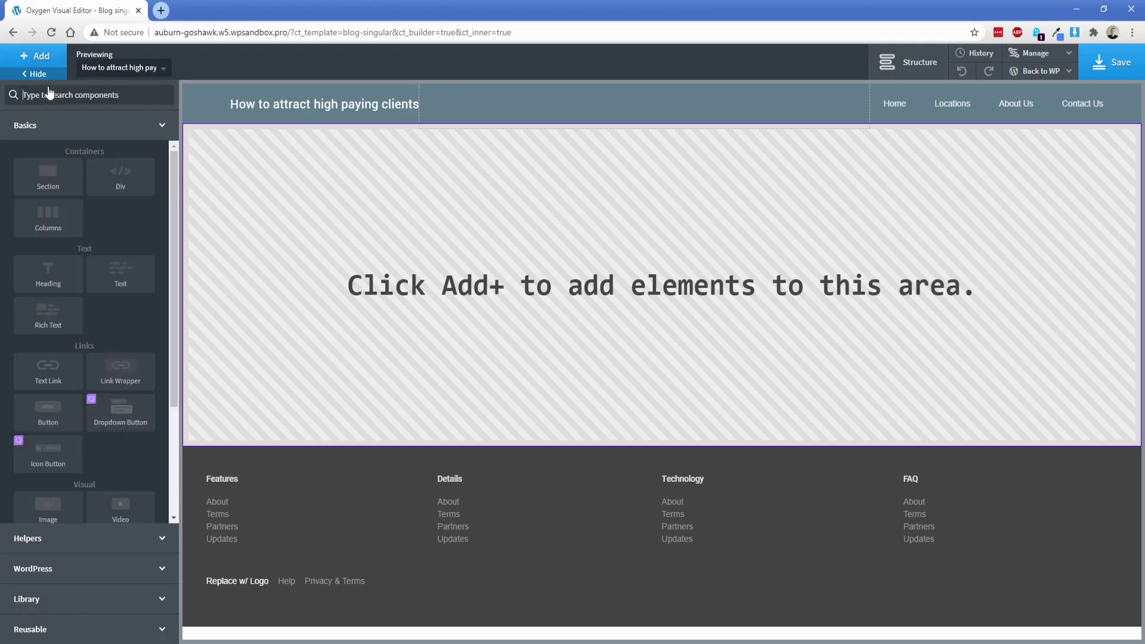
left_click(46, 176)
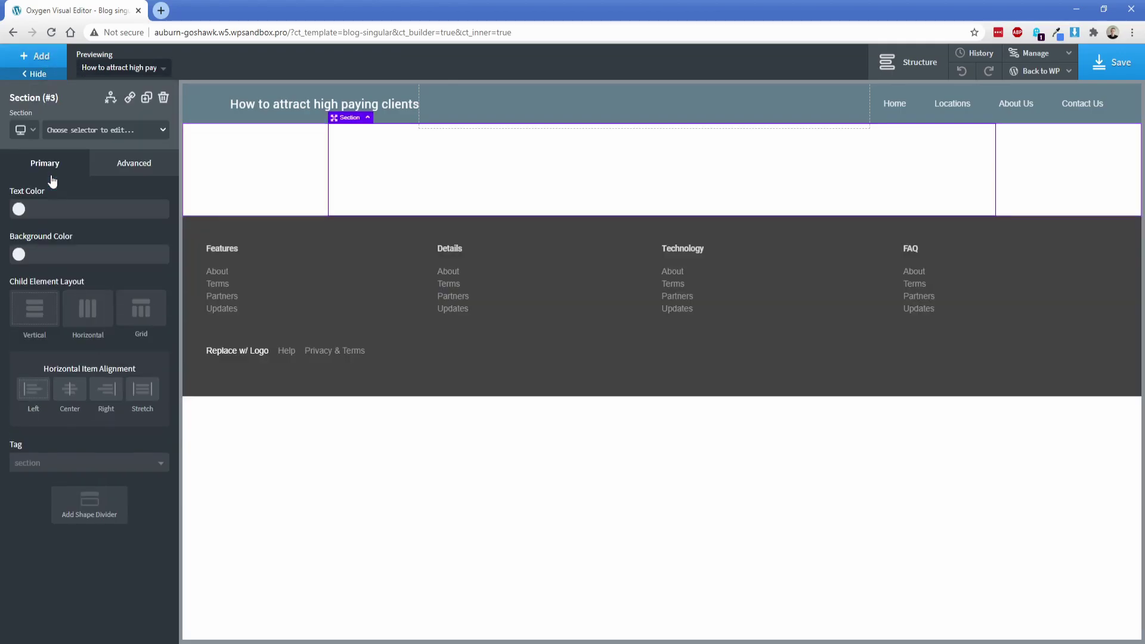
left_click(55, 252)
type("#f6f7fb")
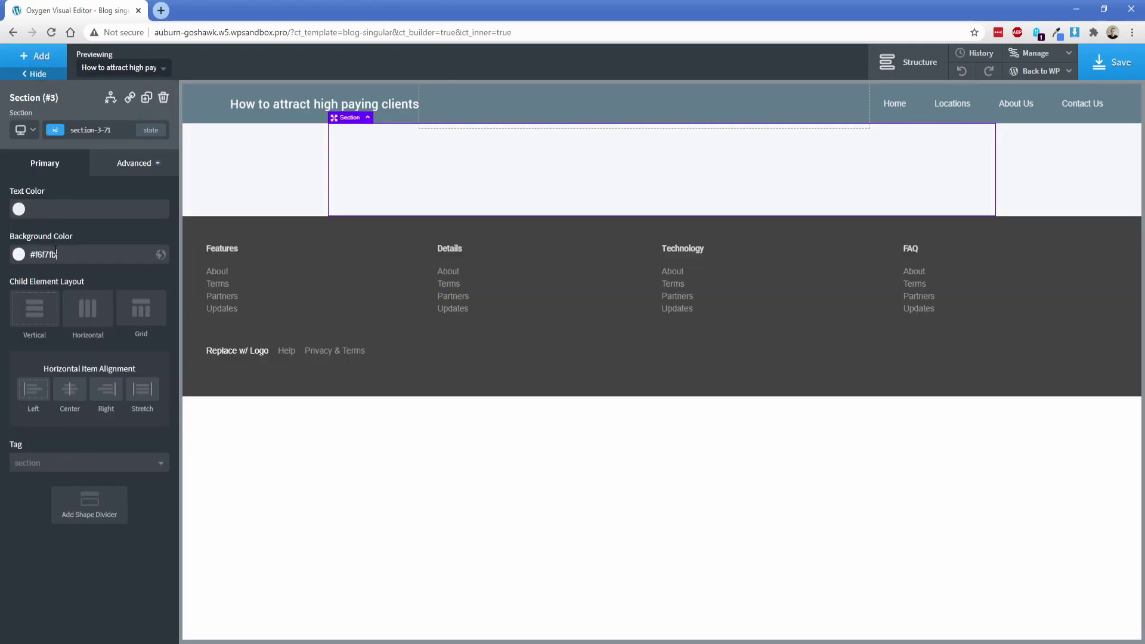
Add a heading in the section that shows the dynamic post Title
left_click(52, 60)
left_click(49, 265)
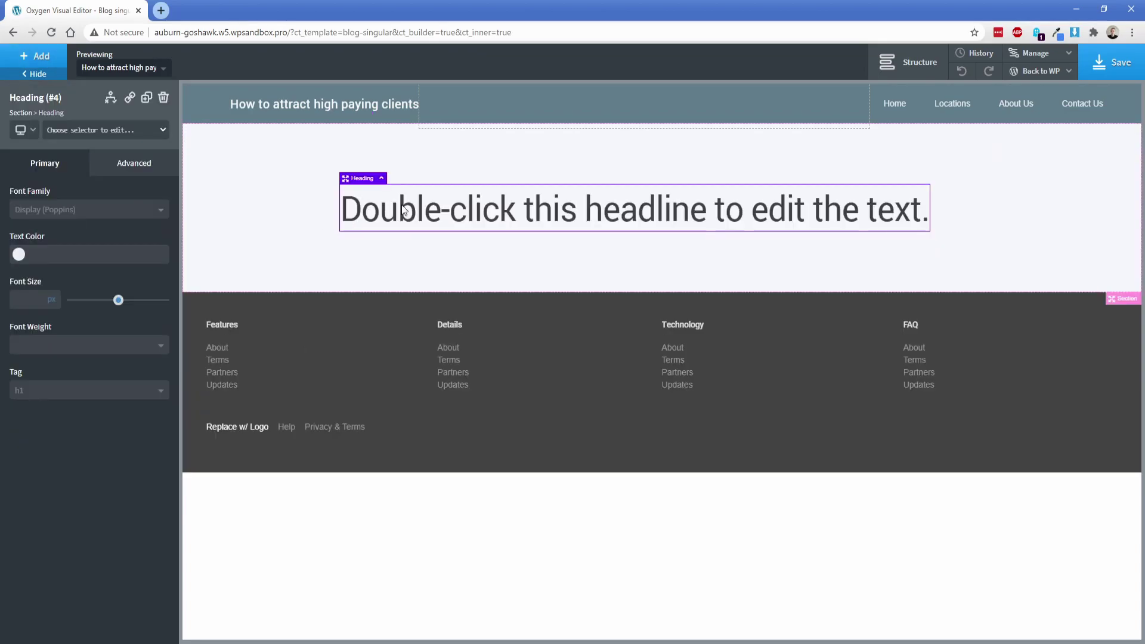
double_click(420, 205)
left_click(683, 62)
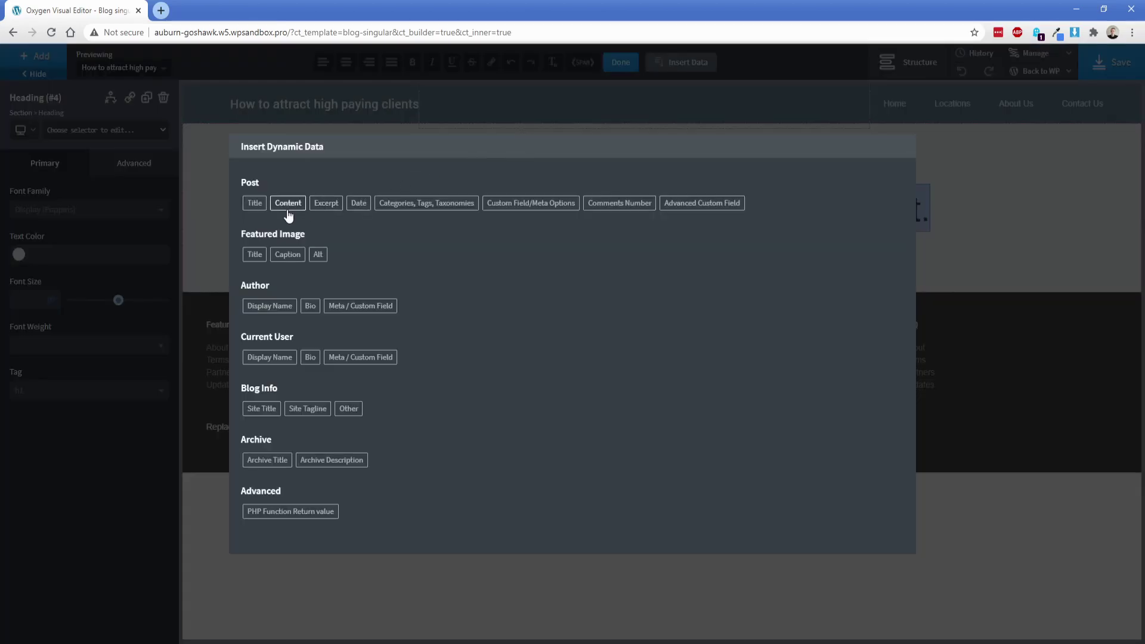
left_click(253, 200)
left_click(284, 250)
left_click(297, 209)
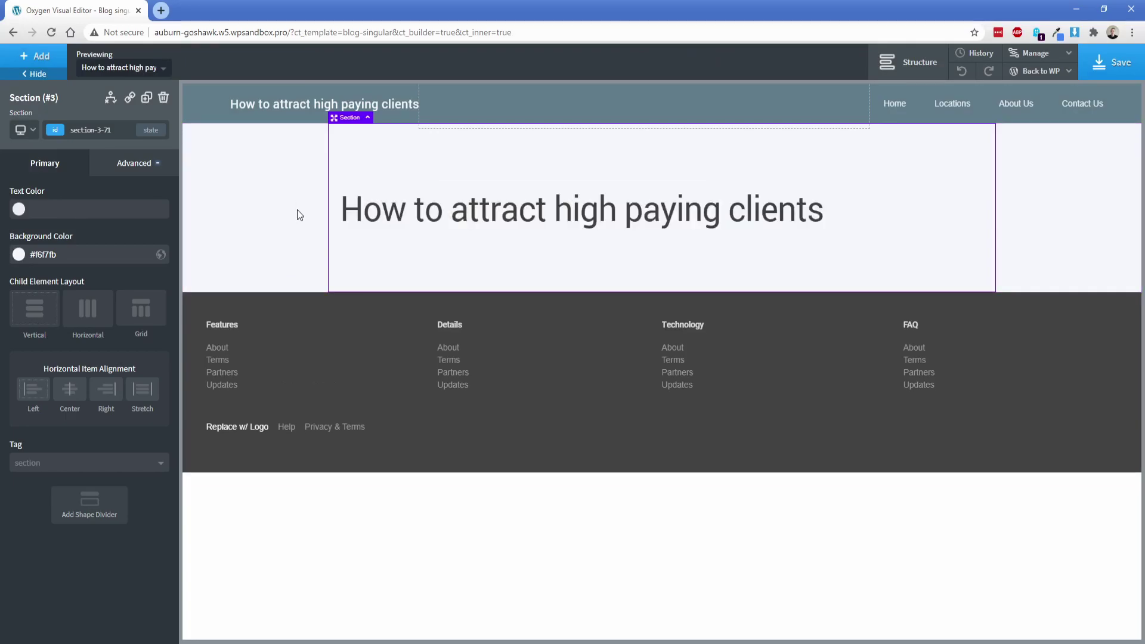
Add a second section containing a div set to 100% width
left_click(37, 56)
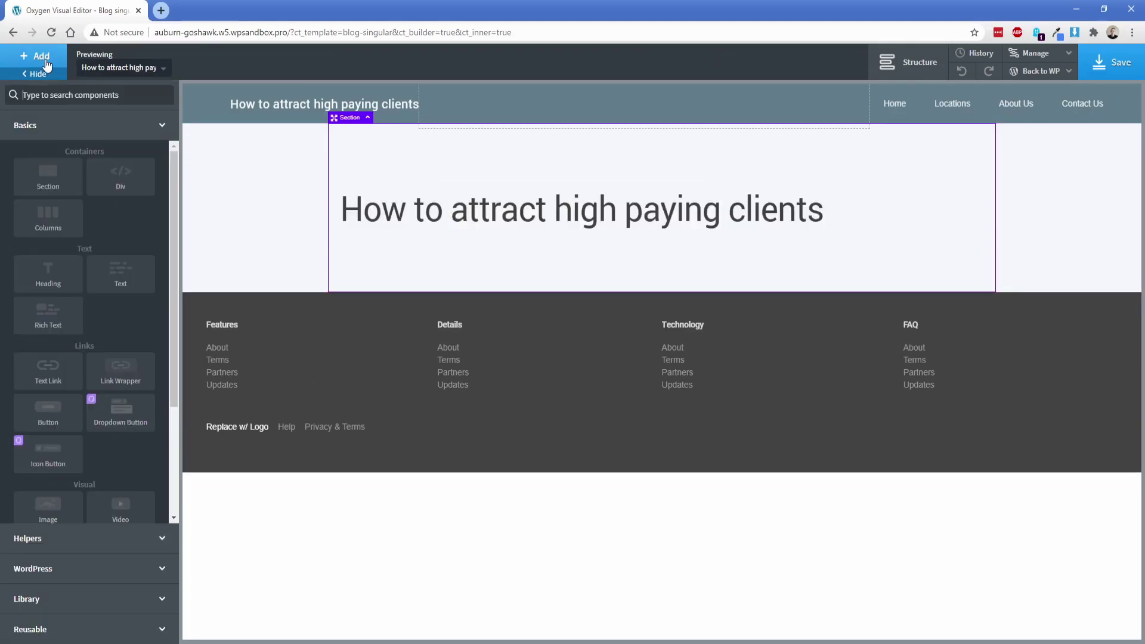
left_click(48, 188)
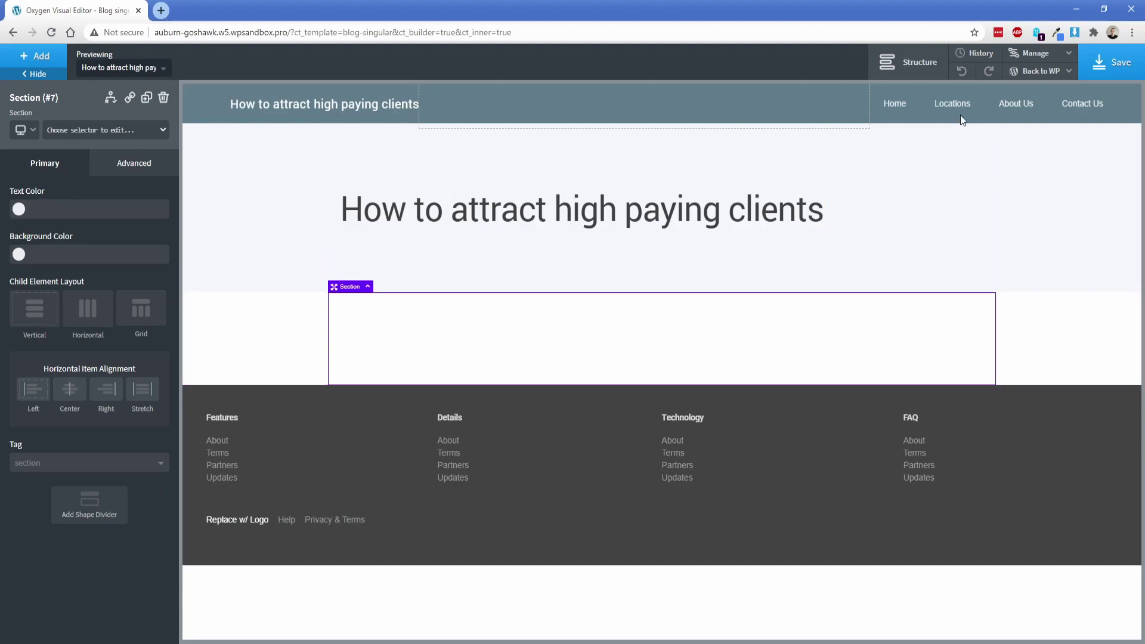
left_click(908, 62)
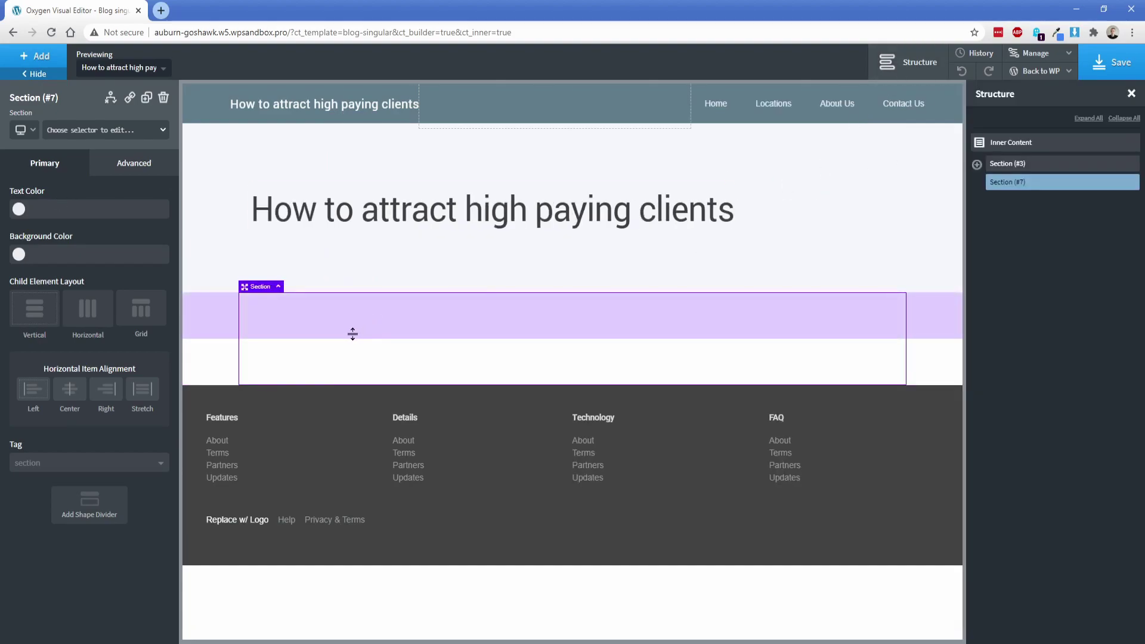
left_click(37, 57)
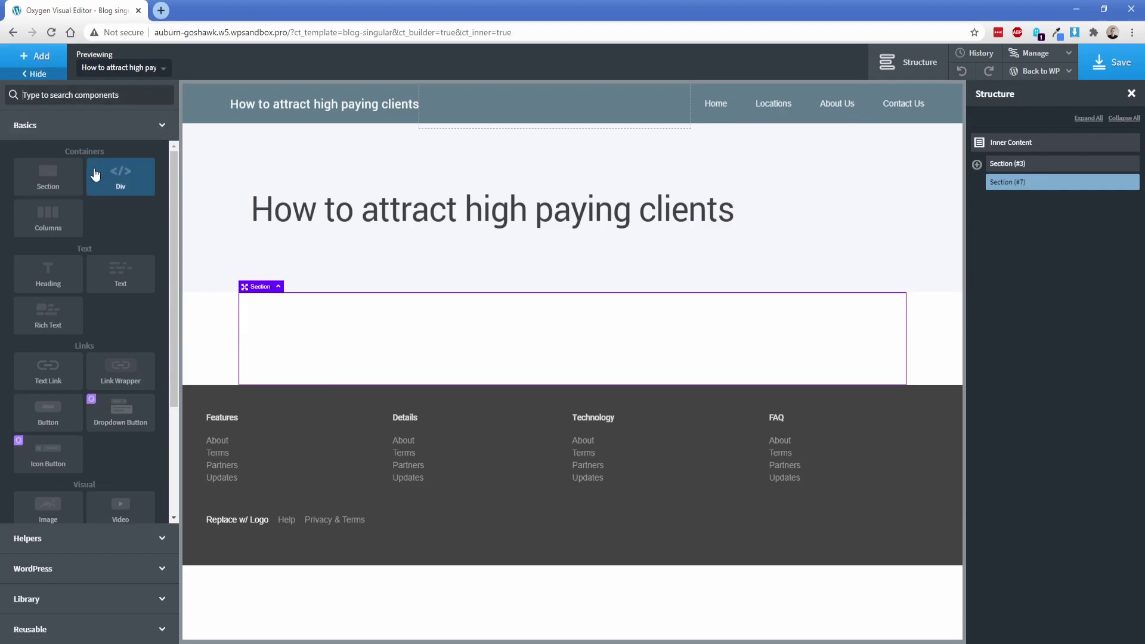
left_click(106, 180)
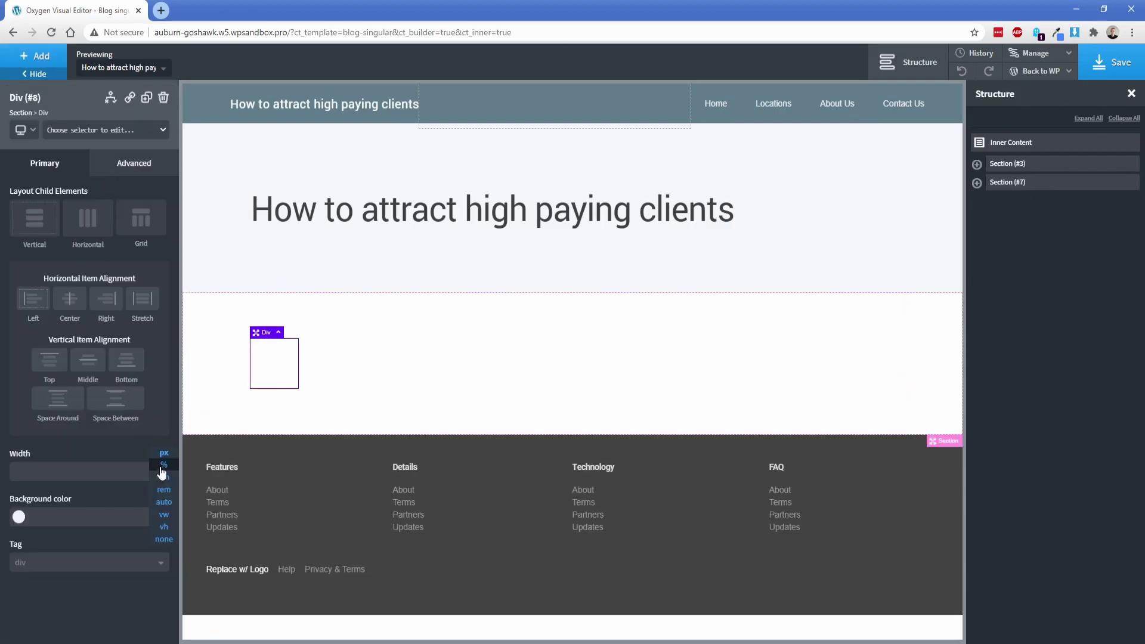
left_click(121, 470)
type("100")
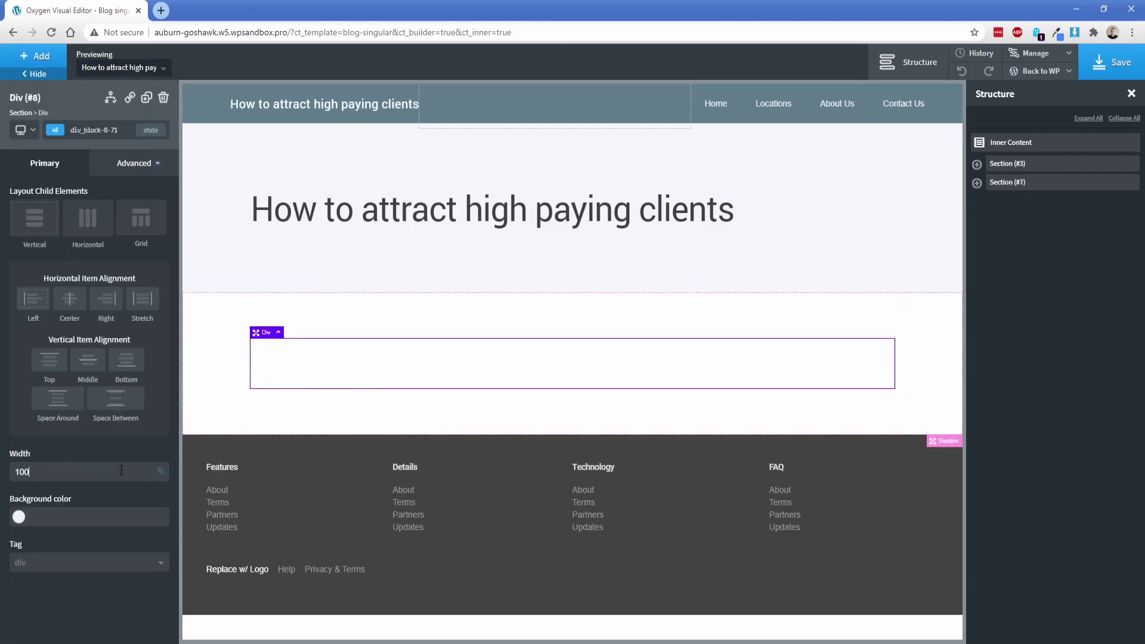
Add a text block in the div showing the ACF 'Tutorial Content' field
left_click(37, 56)
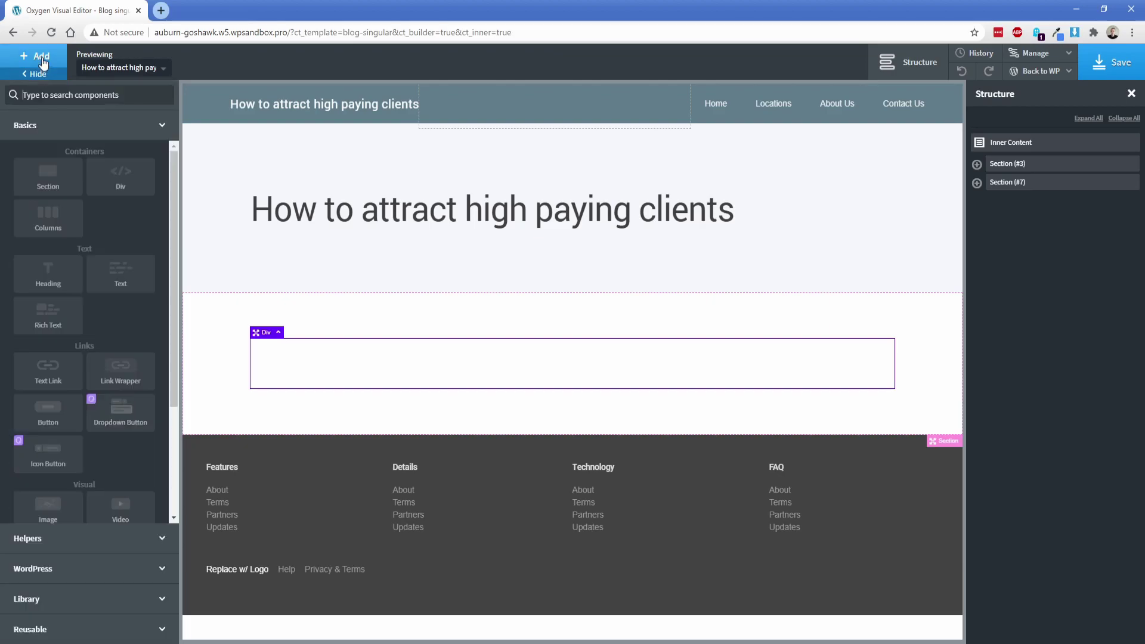
left_click(118, 276)
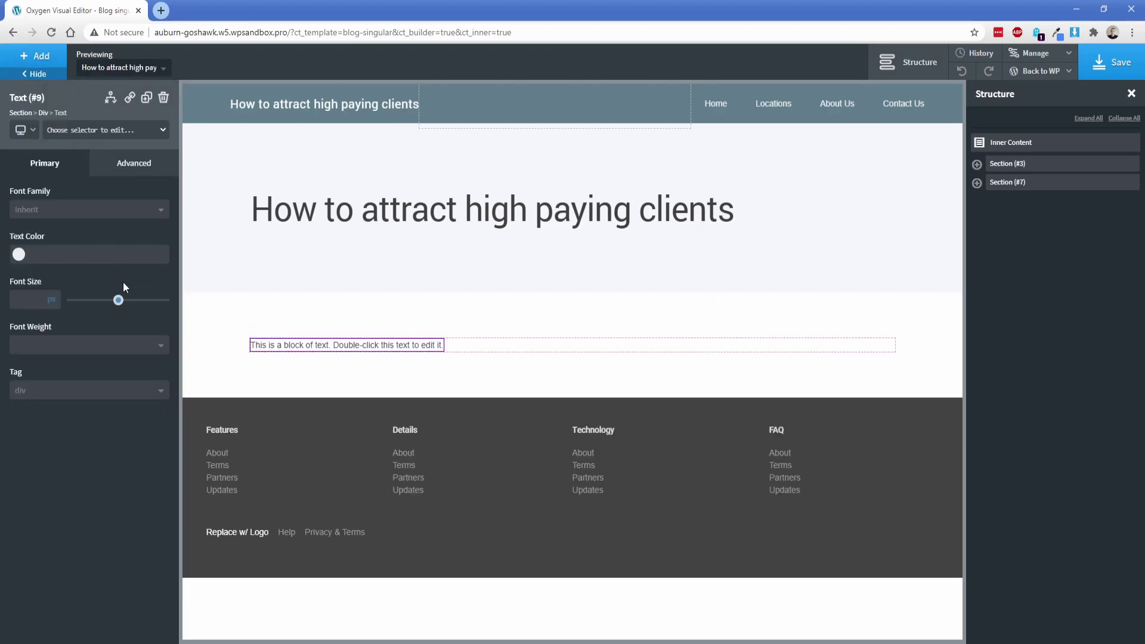
double_click(320, 344)
left_click(681, 62)
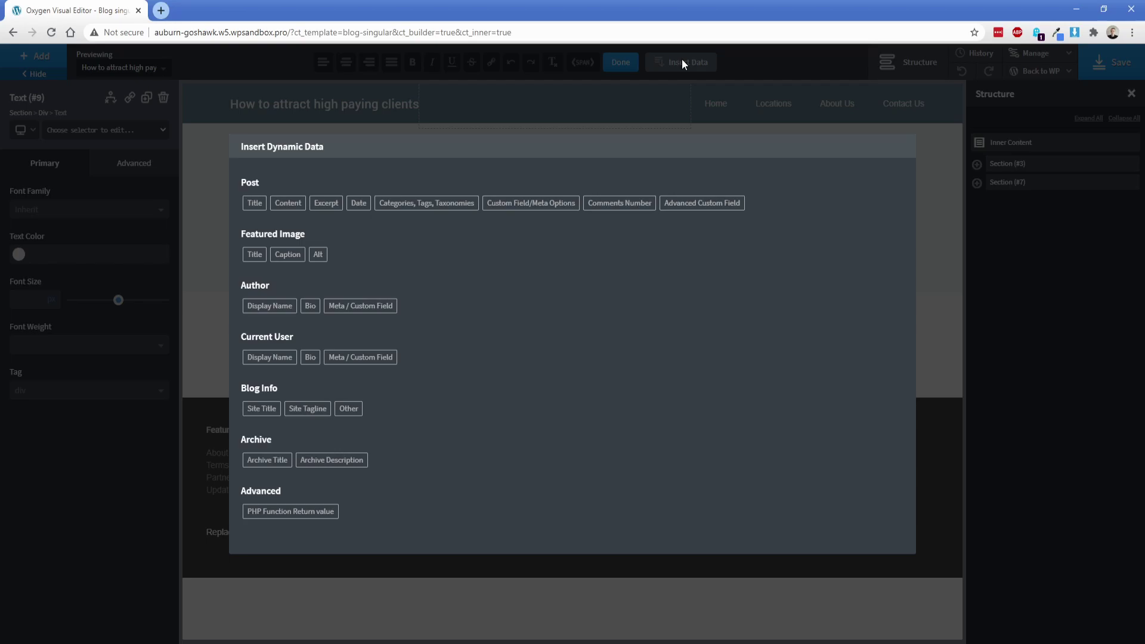
left_click(681, 204)
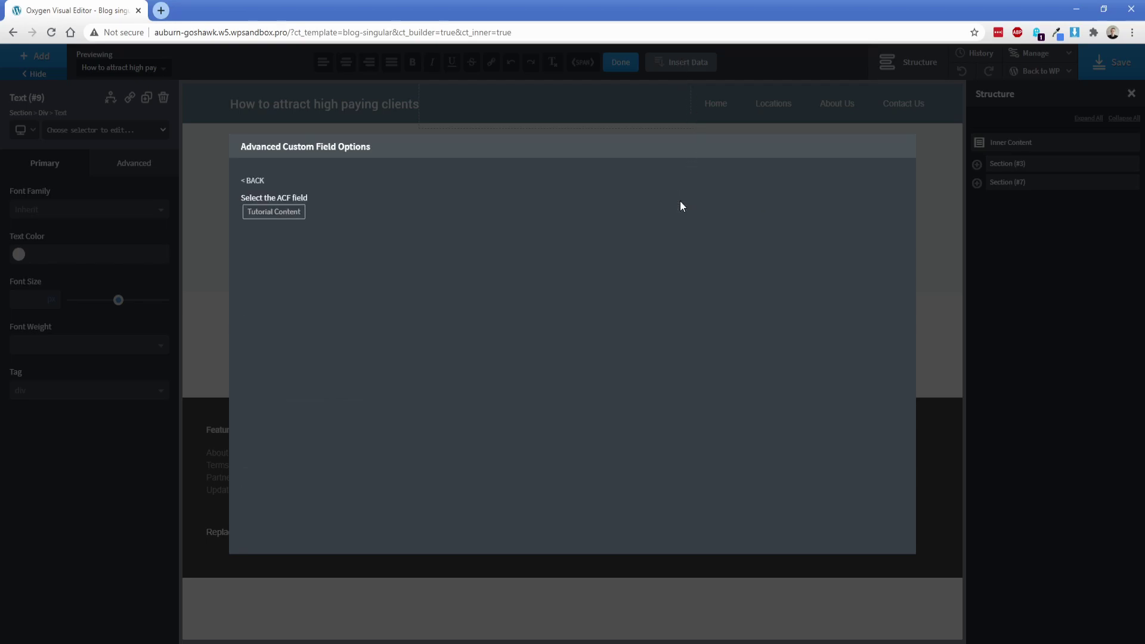
left_click(281, 218)
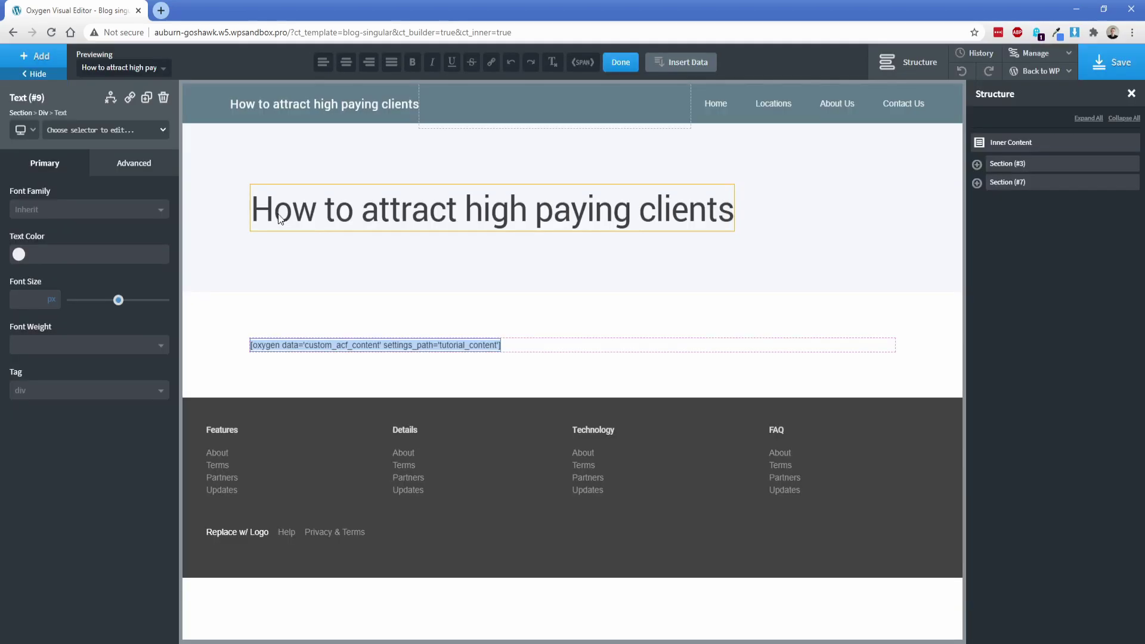
left_click(231, 333)
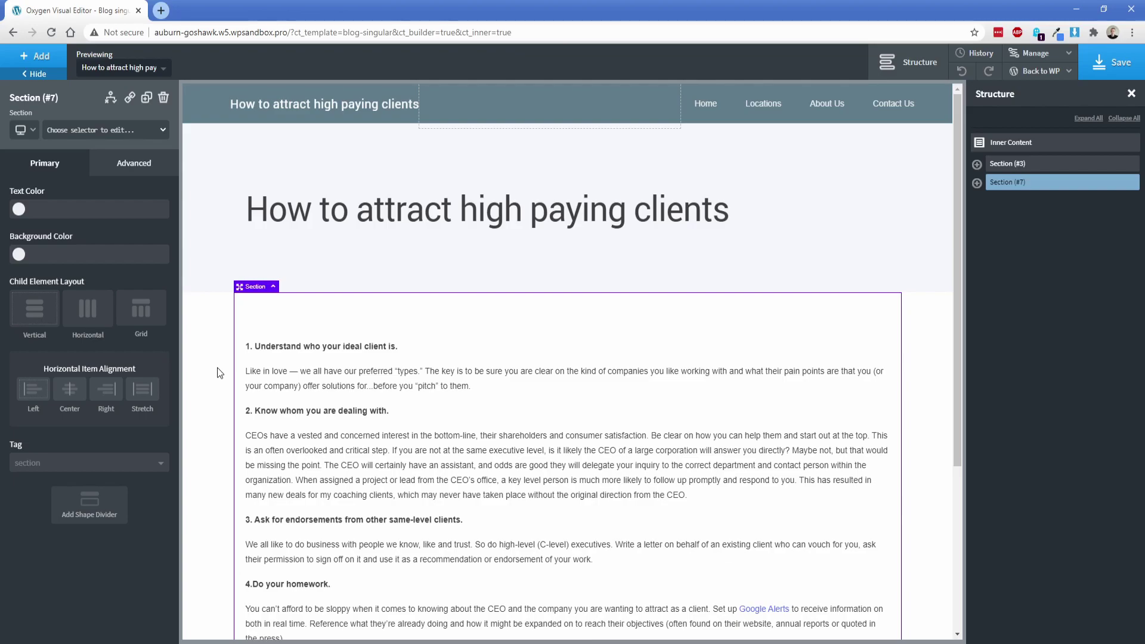
Rename the tutorial div to 'Content div' in the Structure panel
left_click(977, 182)
left_click(1024, 203)
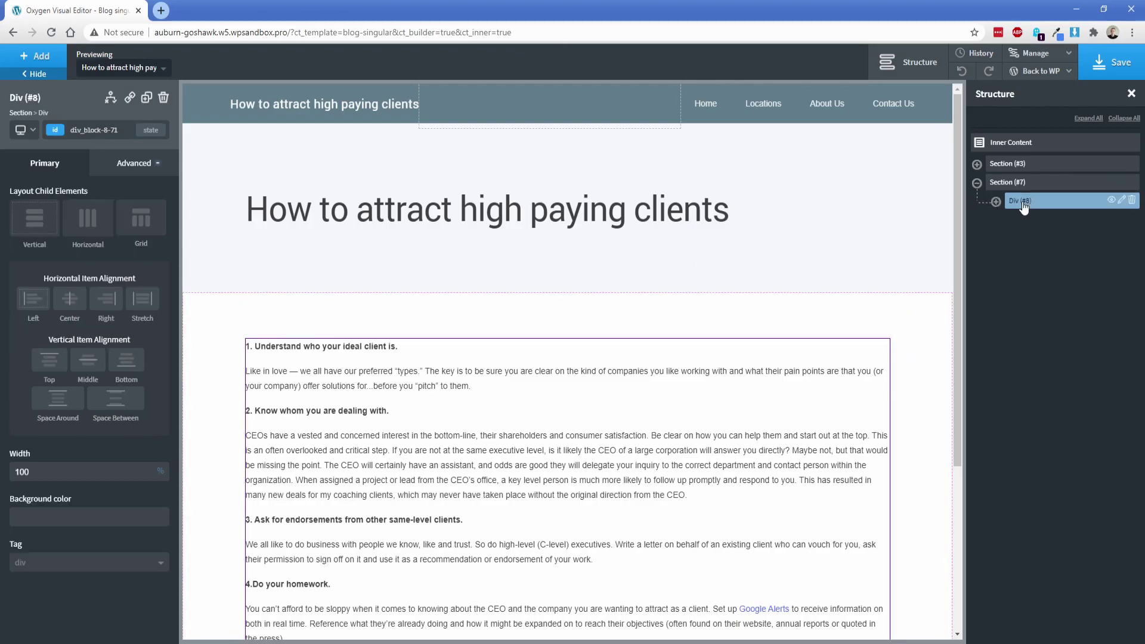
left_click(1121, 200)
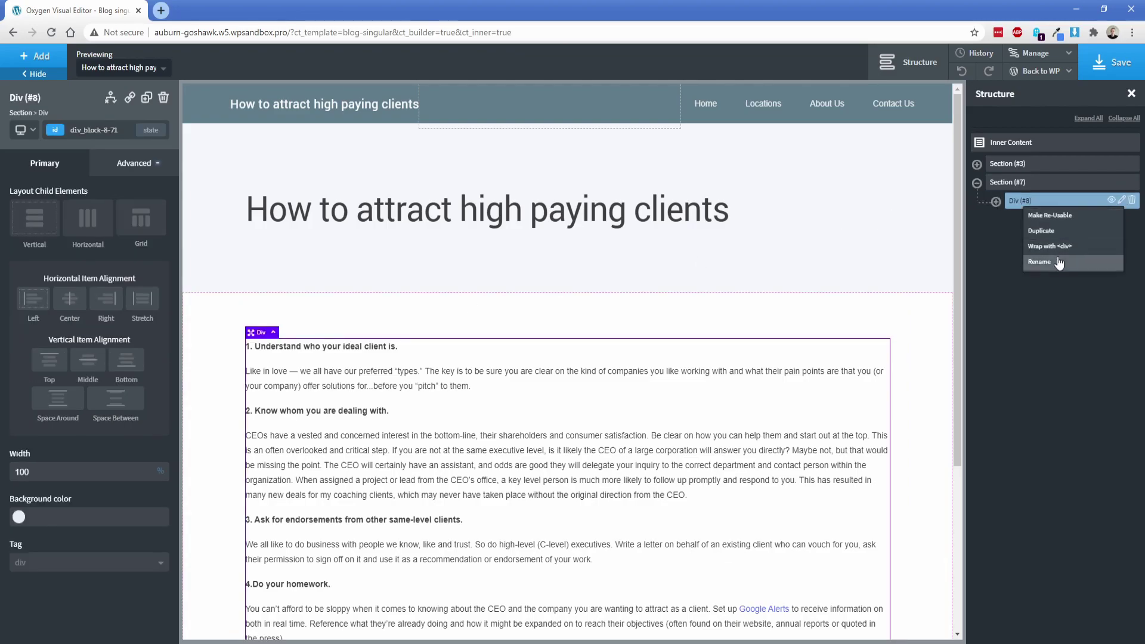
left_click(1059, 262)
type("Con")
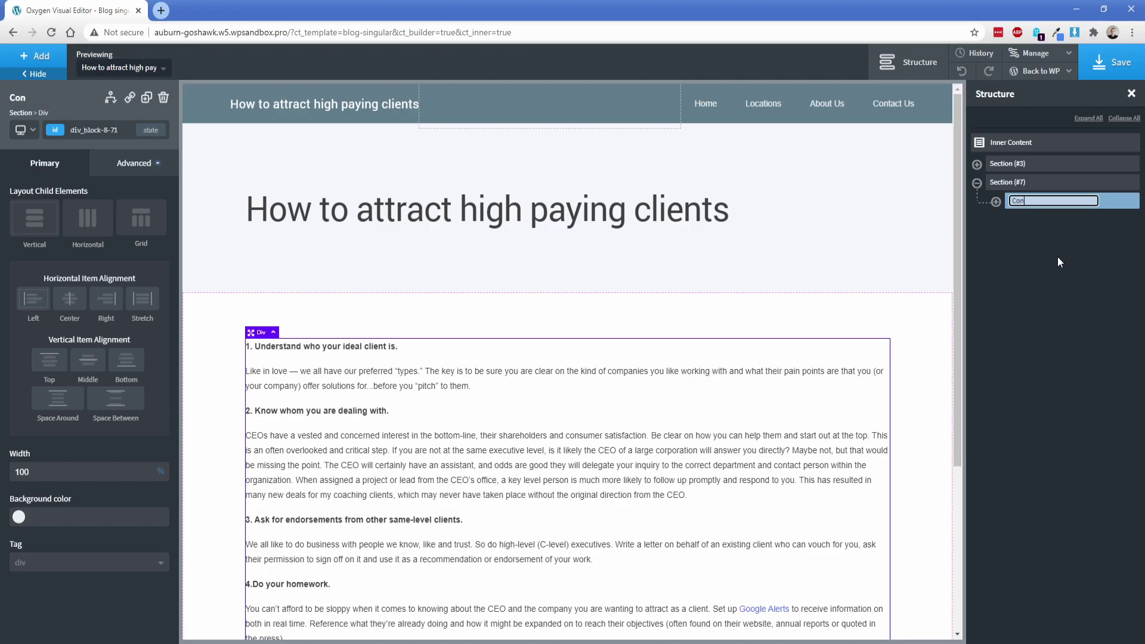
type("tent div")
key("Return")
Add a second div to the section with width 100%
left_click(1021, 186)
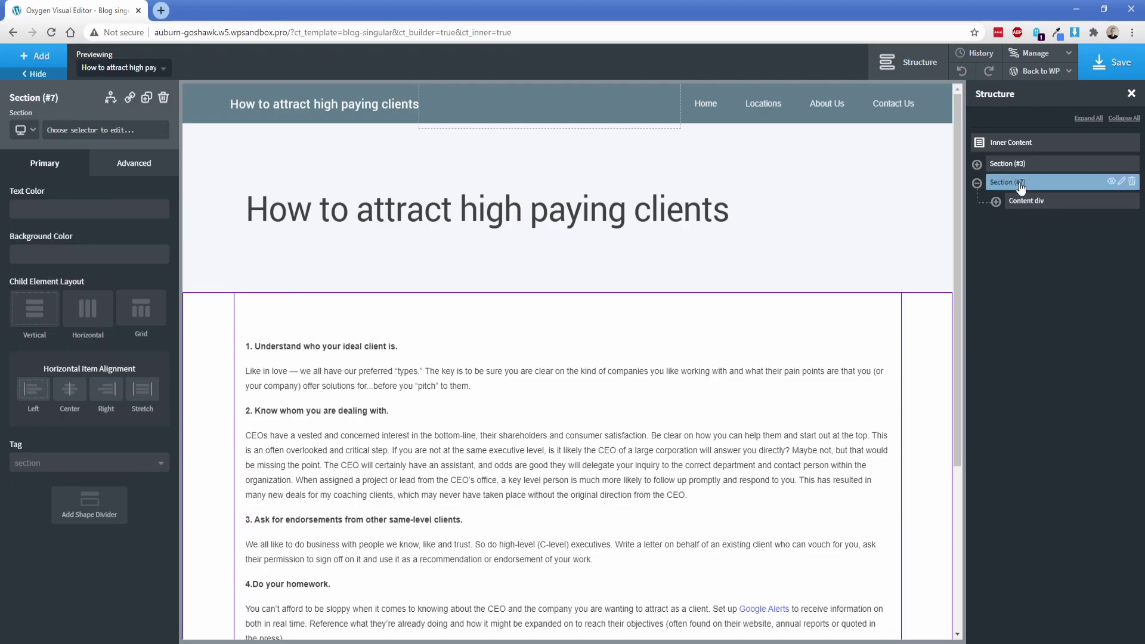
left_click(48, 59)
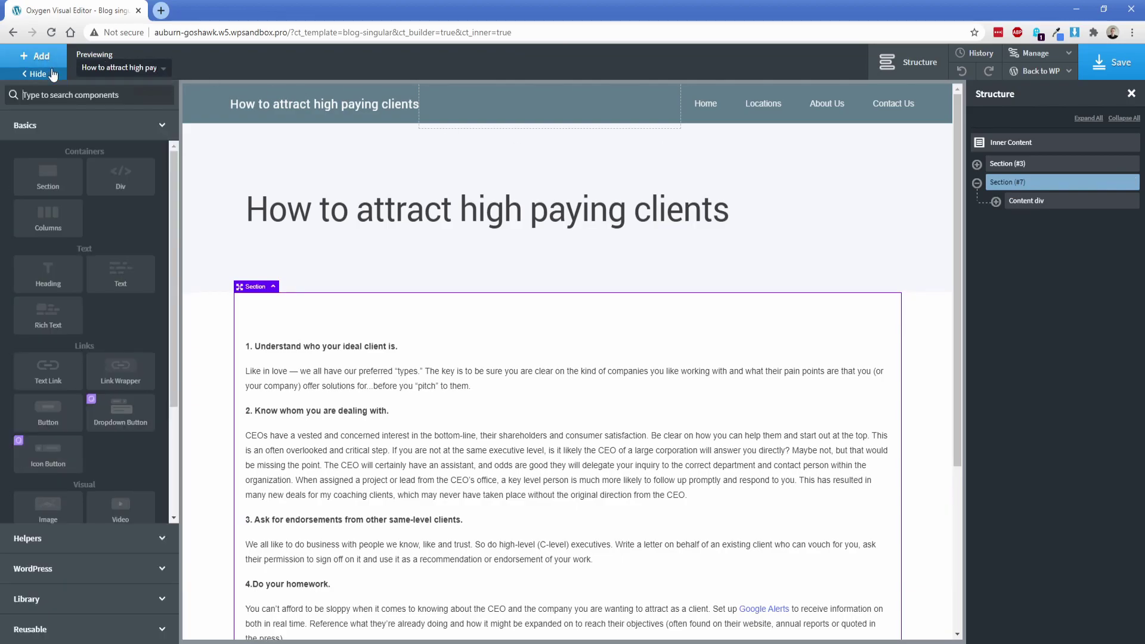
left_click(113, 182)
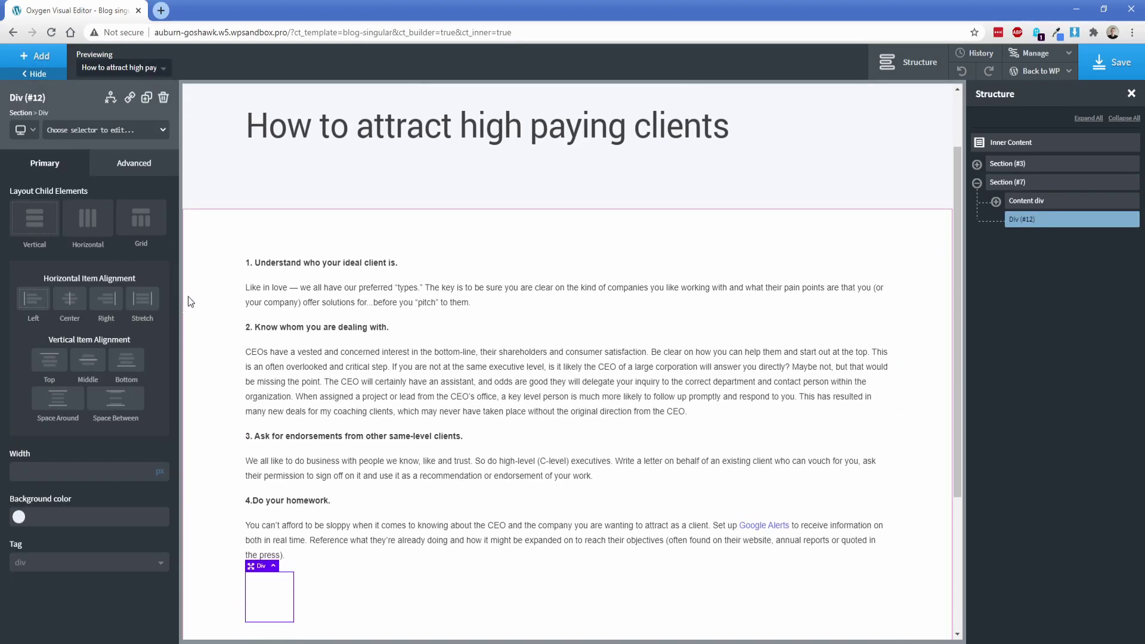
left_click(160, 471)
left_click(160, 486)
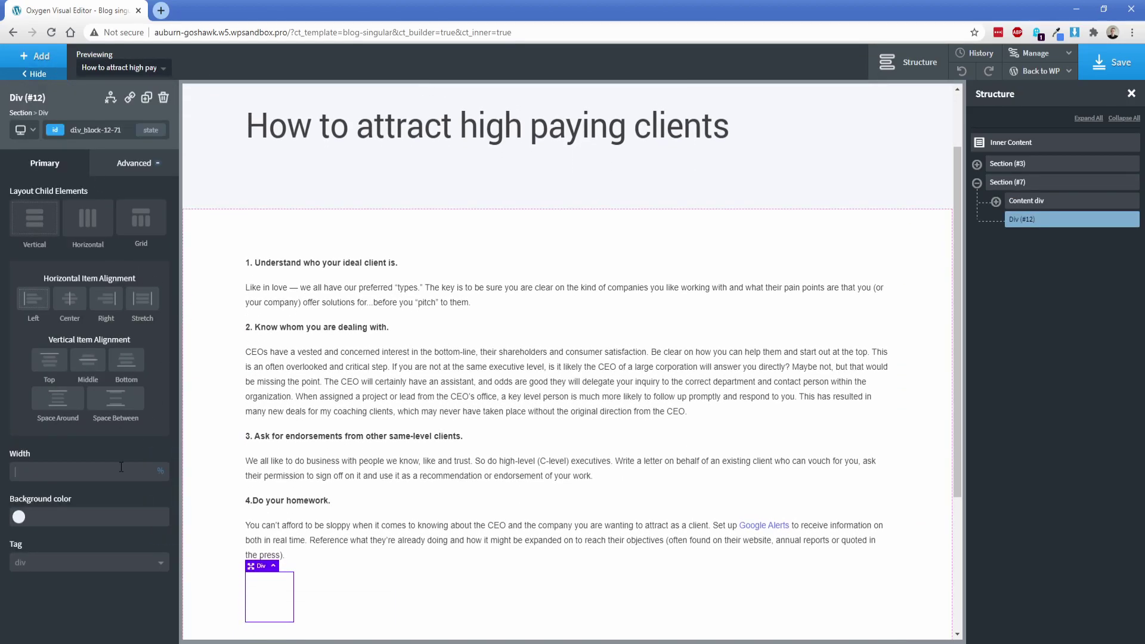
type("100")
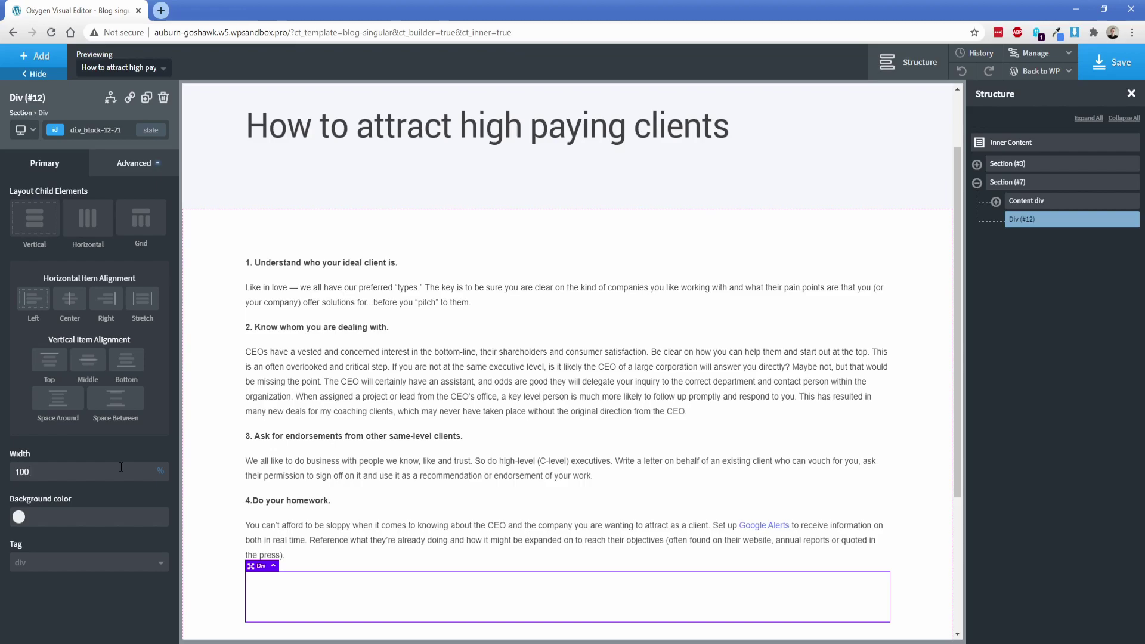
Add an h2 heading 'Please upgrade your membership' inside the new div
left_click(35, 56)
left_click(48, 283)
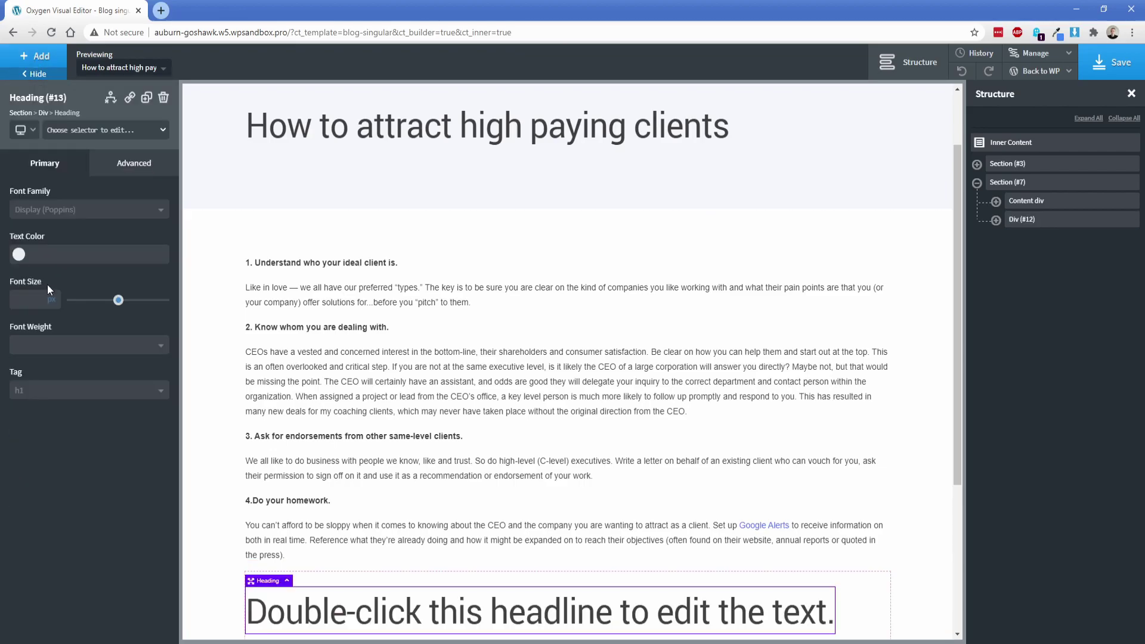
left_click(47, 390)
left_click(41, 430)
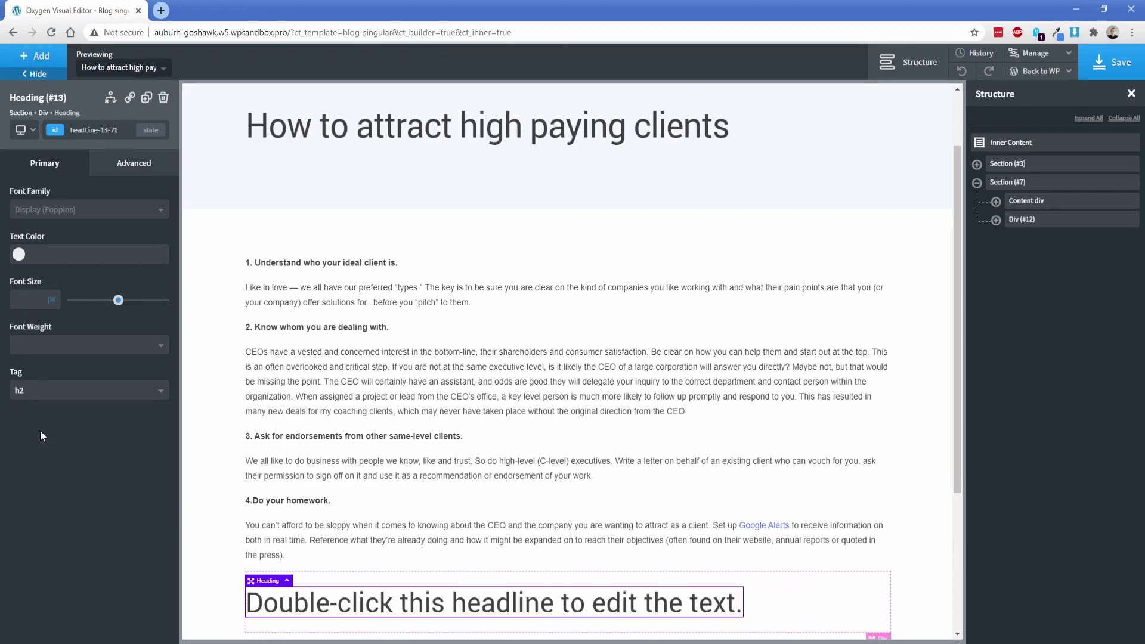
double_click(393, 608)
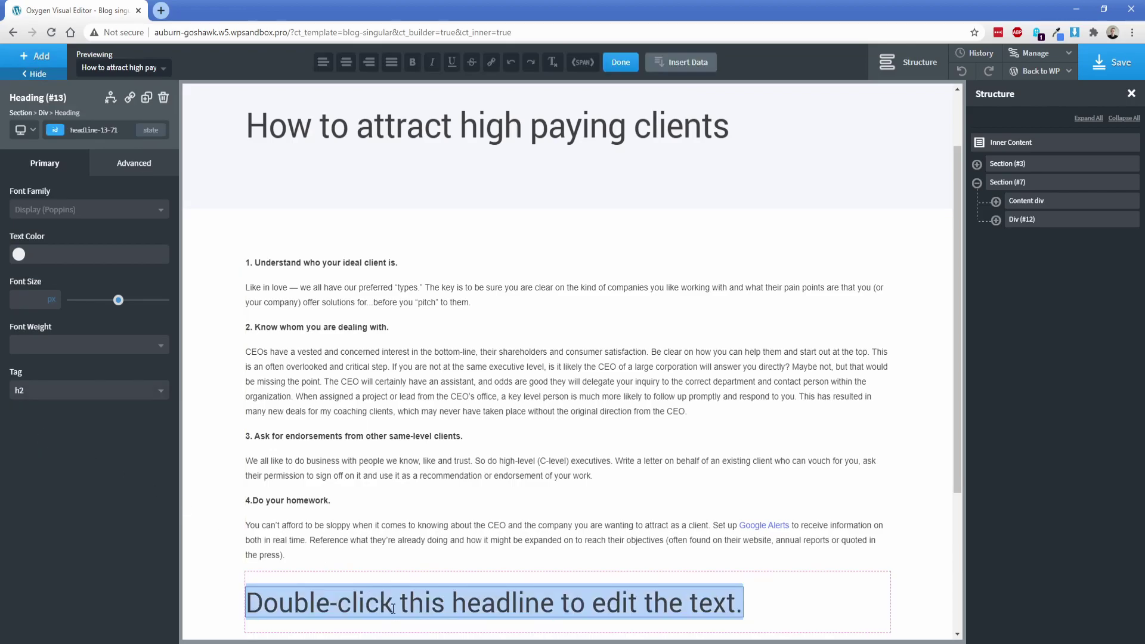
type("Please upgrade your mem")
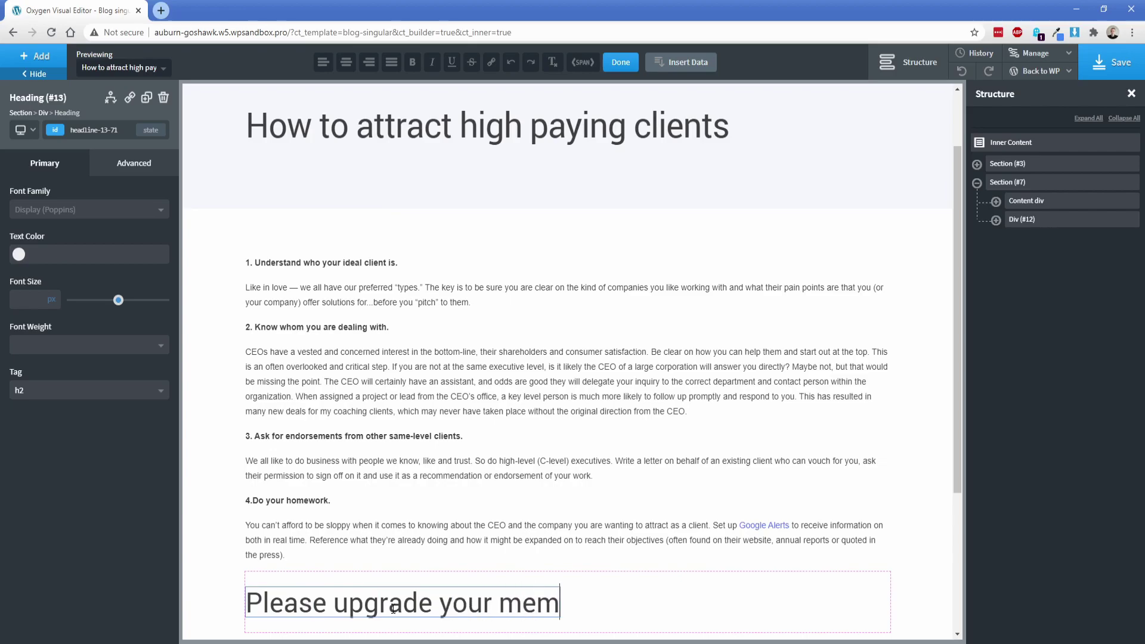
type("bners")
key("BackSpace")
key("BackSpace")
key("BackSpace")
key("BackSpace")
key("BackSpace")
type("e")
key("BackSpace")
type("ber")
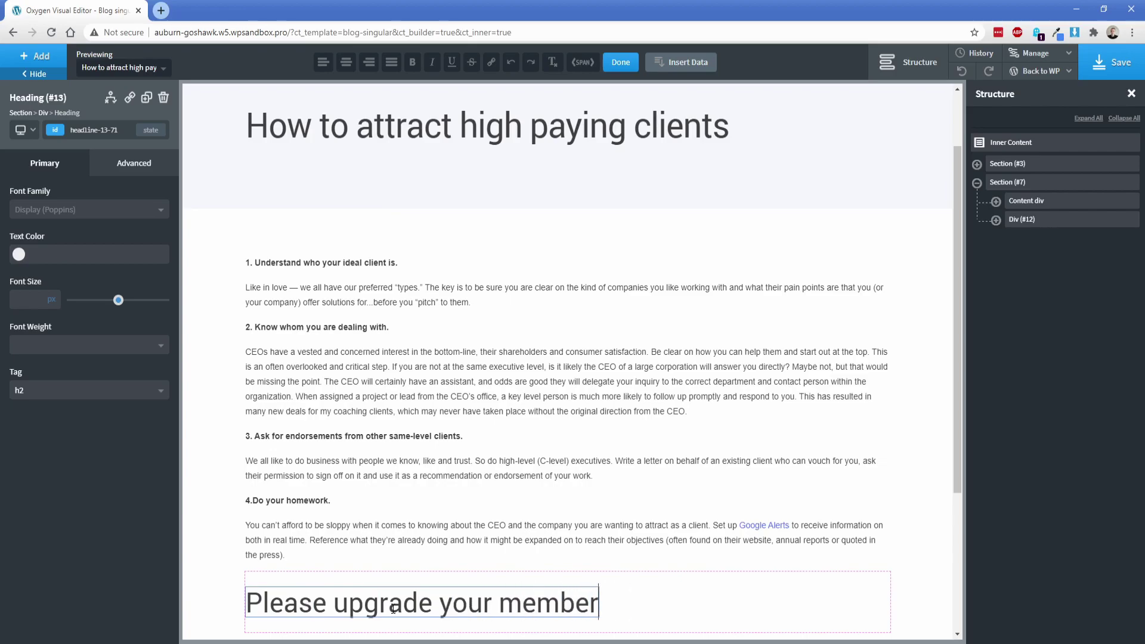
type("ship")
Add a paragraph: 'In order to view this content, you must sign-in or register.'
left_click(36, 56)
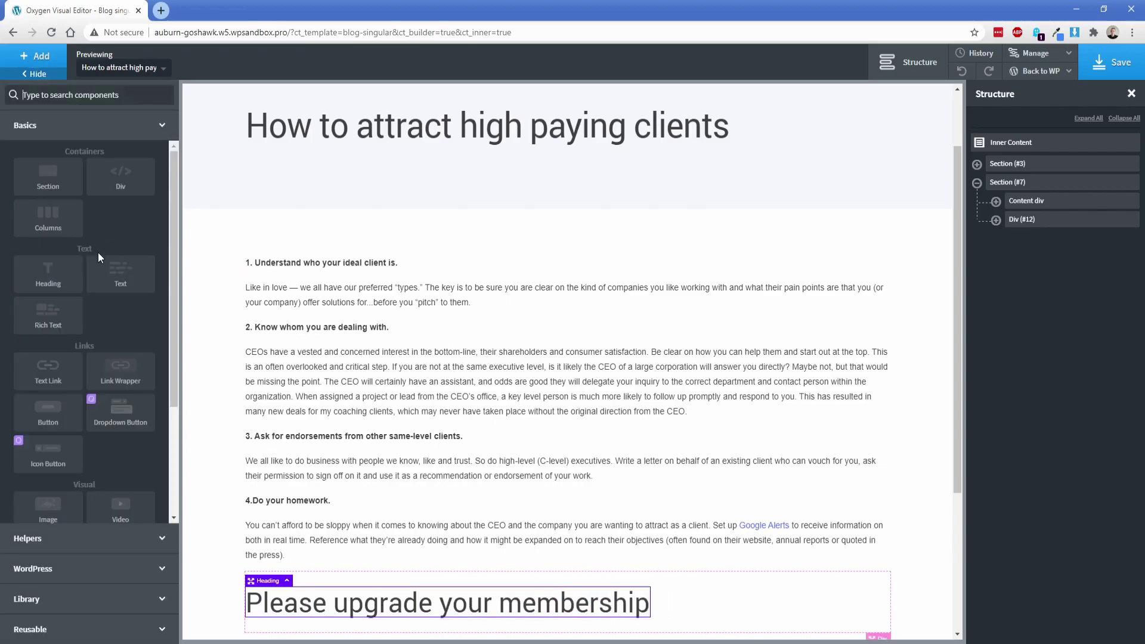
left_click(120, 273)
double_click(344, 412)
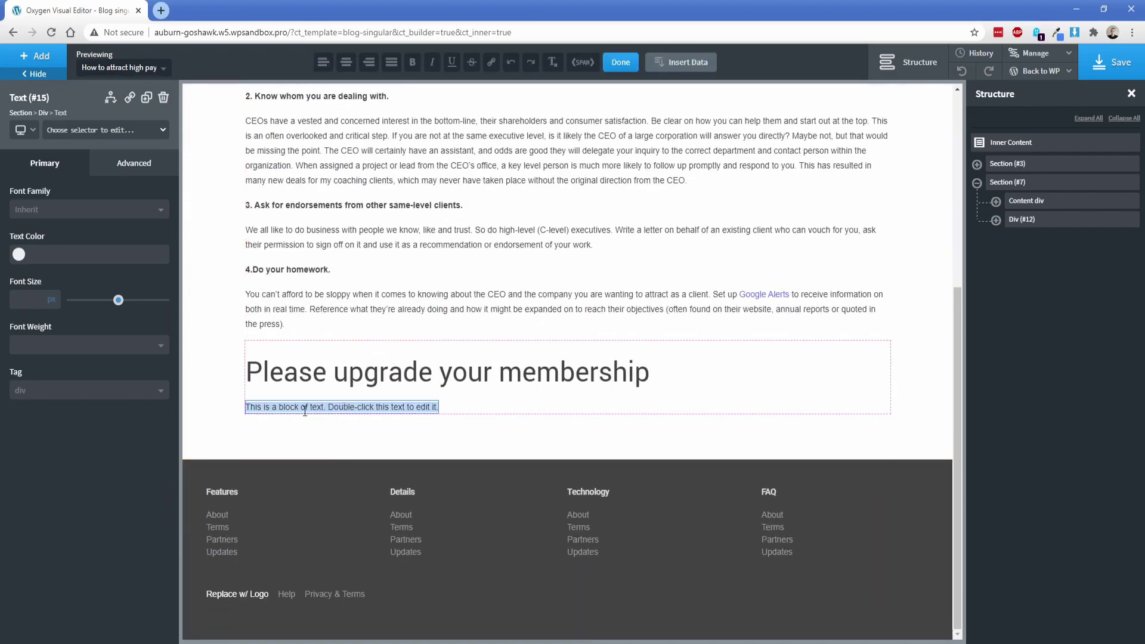
type("In order to view this content,")
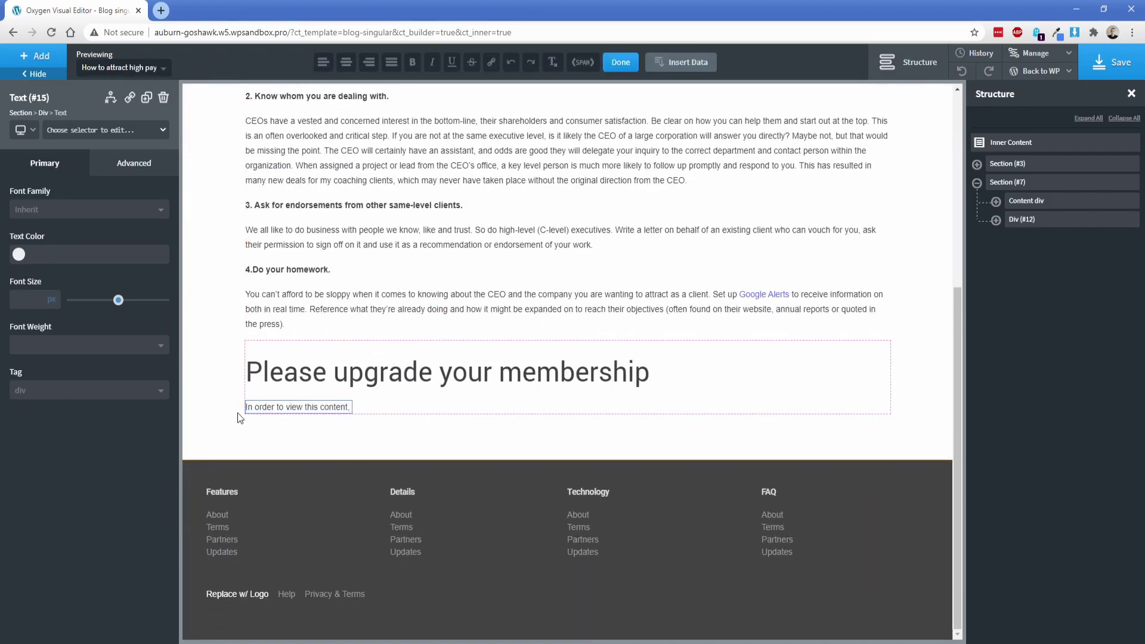
type(" you must sign-in or register.")
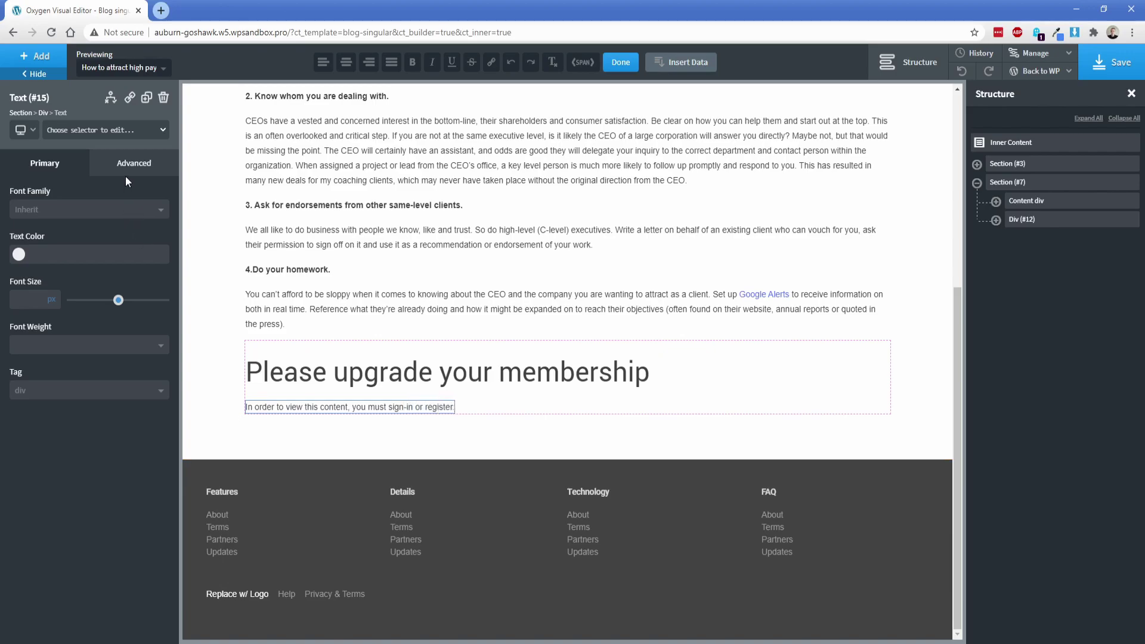
left_click(87, 391)
left_click(58, 428)
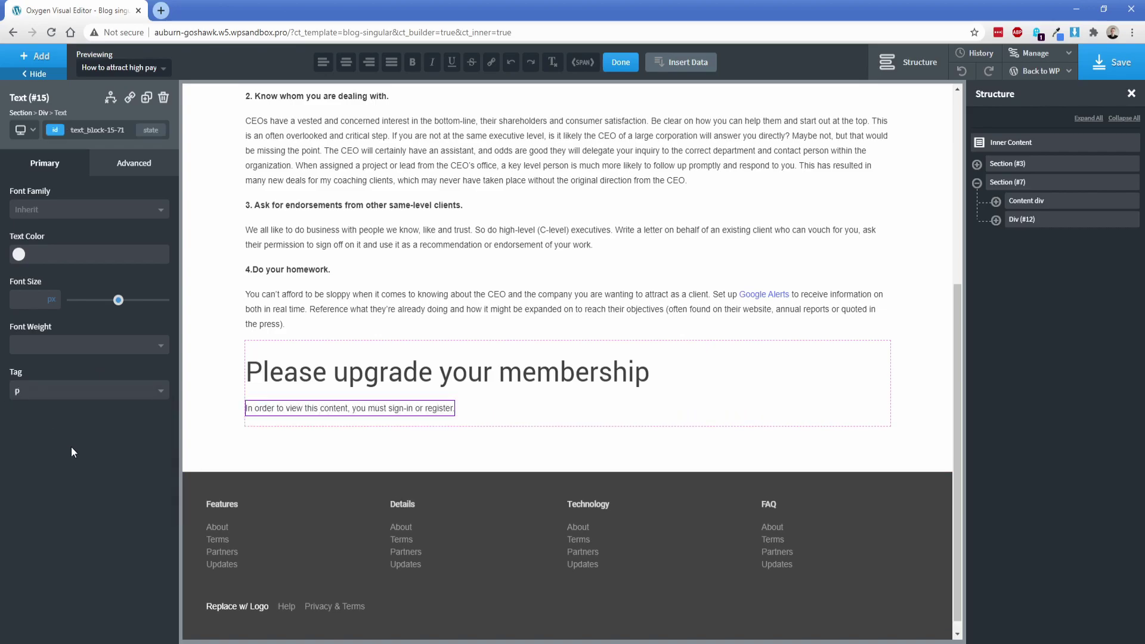
Add a button below the paragraph with the text 'Register'
left_click(43, 61)
type("but")
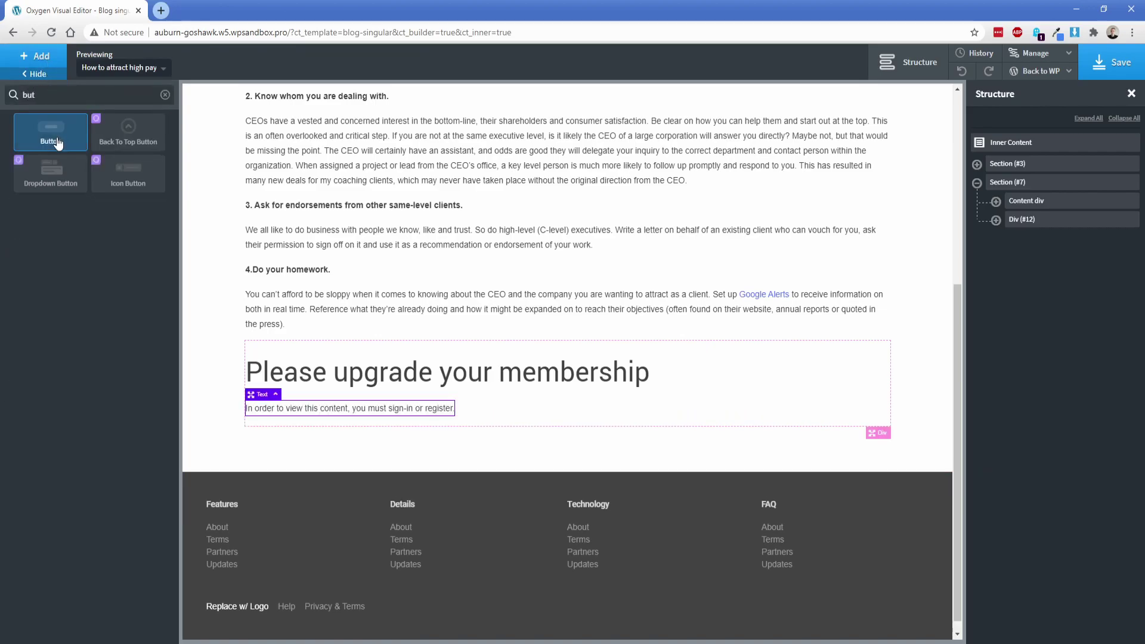
left_click(55, 134)
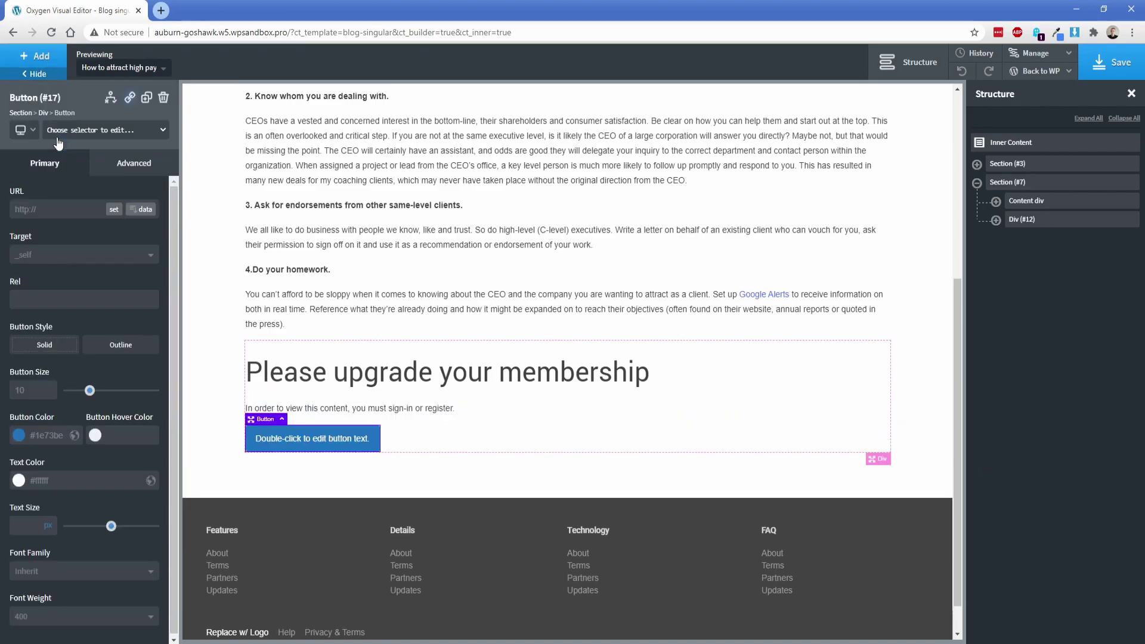
double_click(307, 440)
type("Register")
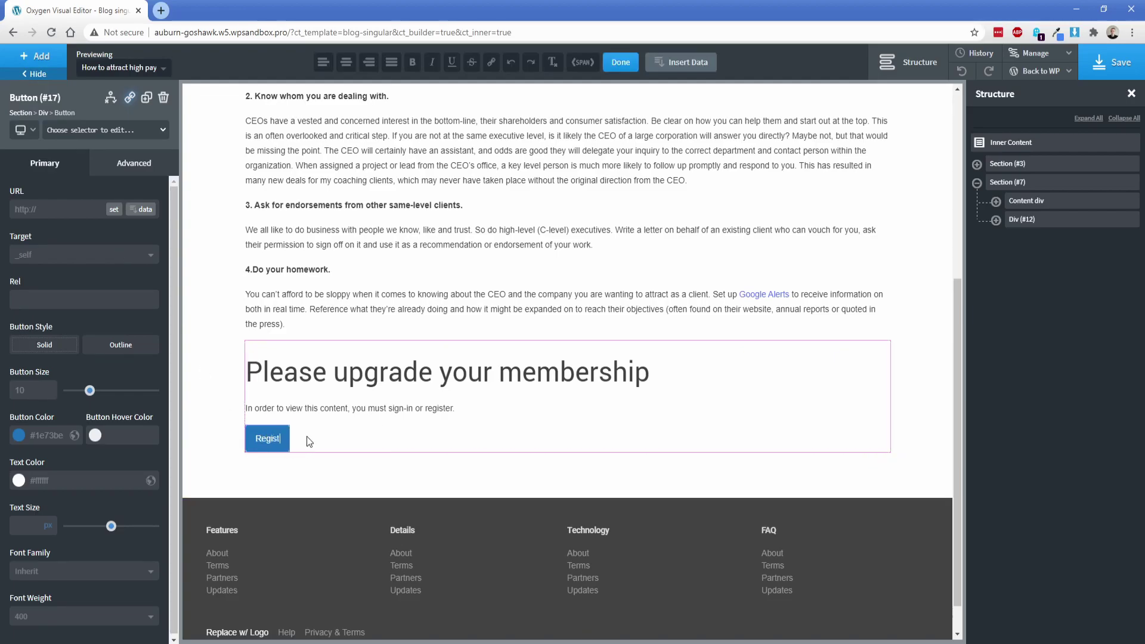
key("Escape")
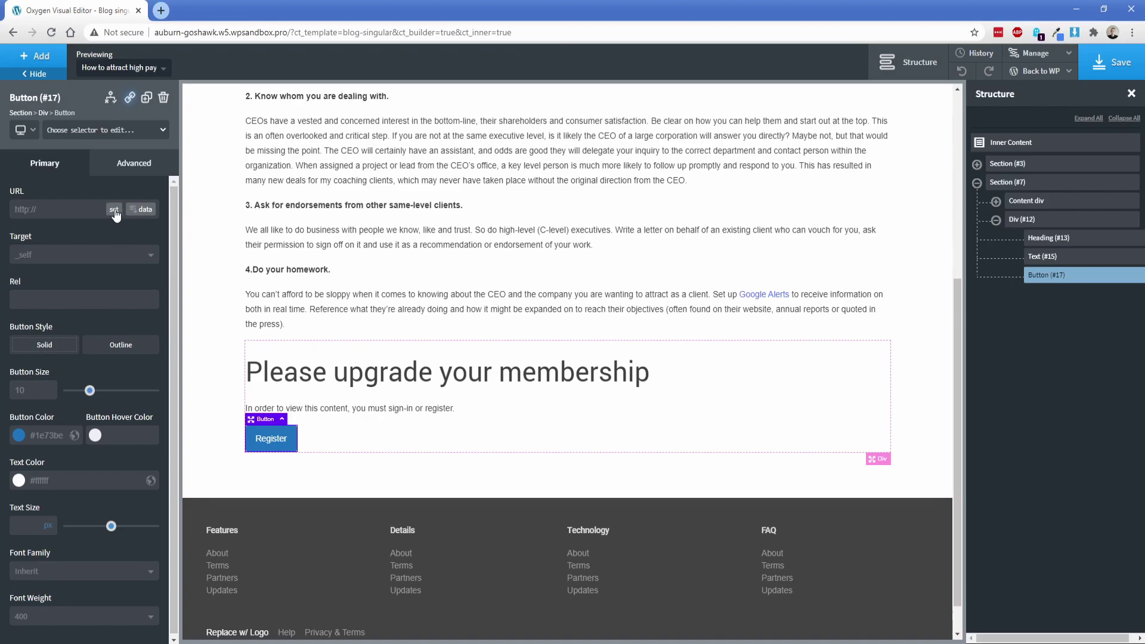
Rename the upgrade div to 'Sales div' in the Structure panel
left_click(1037, 225)
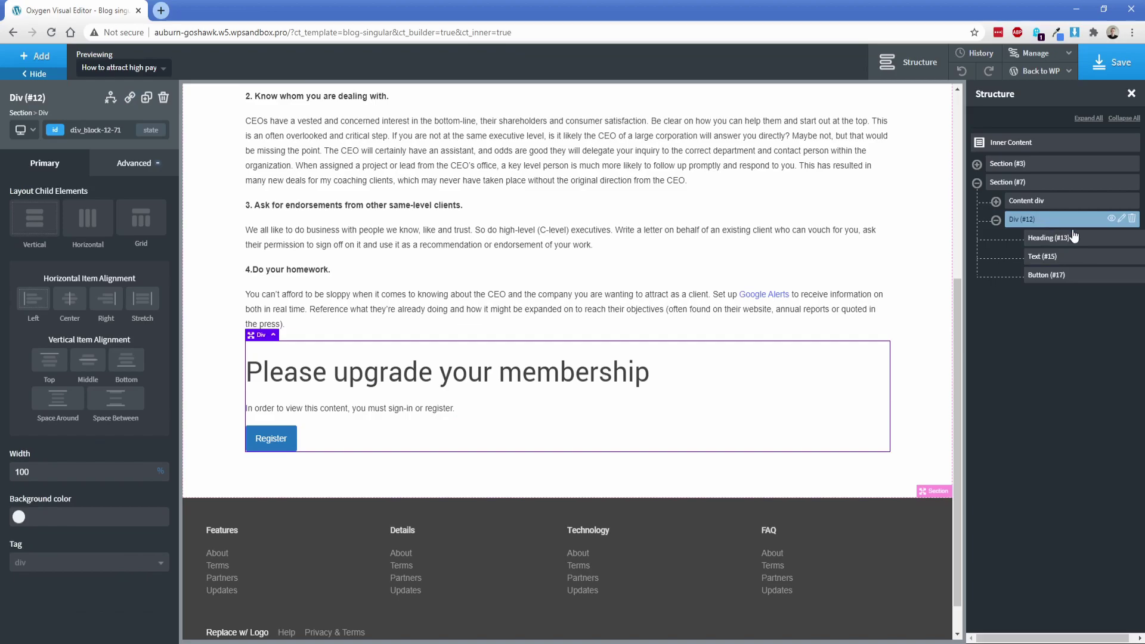
left_click(1121, 219)
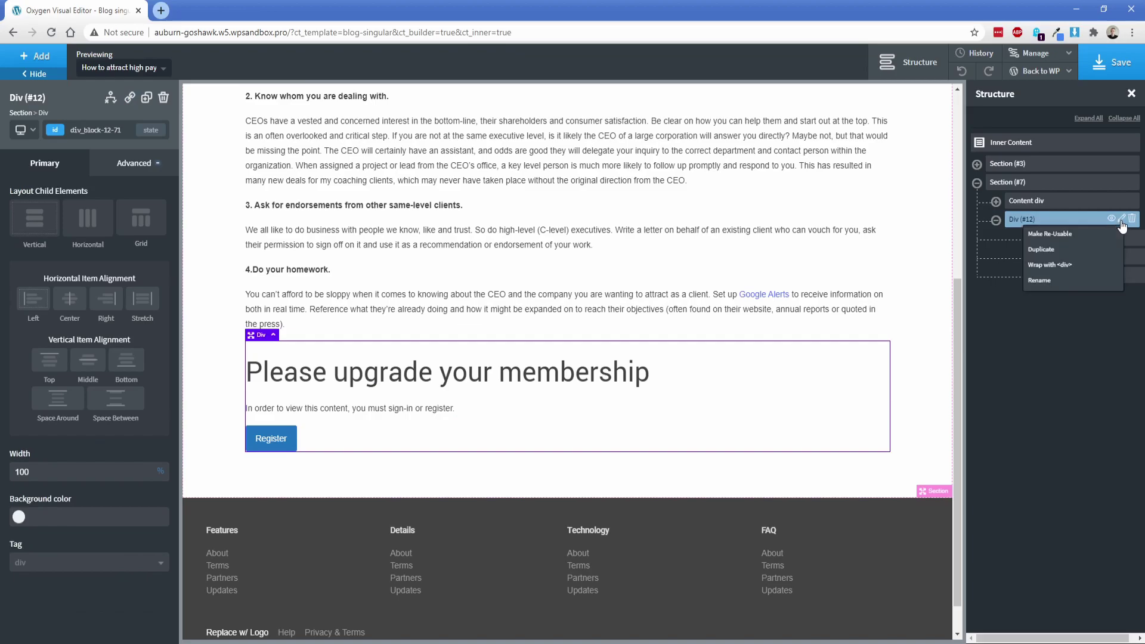
left_click(1064, 285)
type("Sales div")
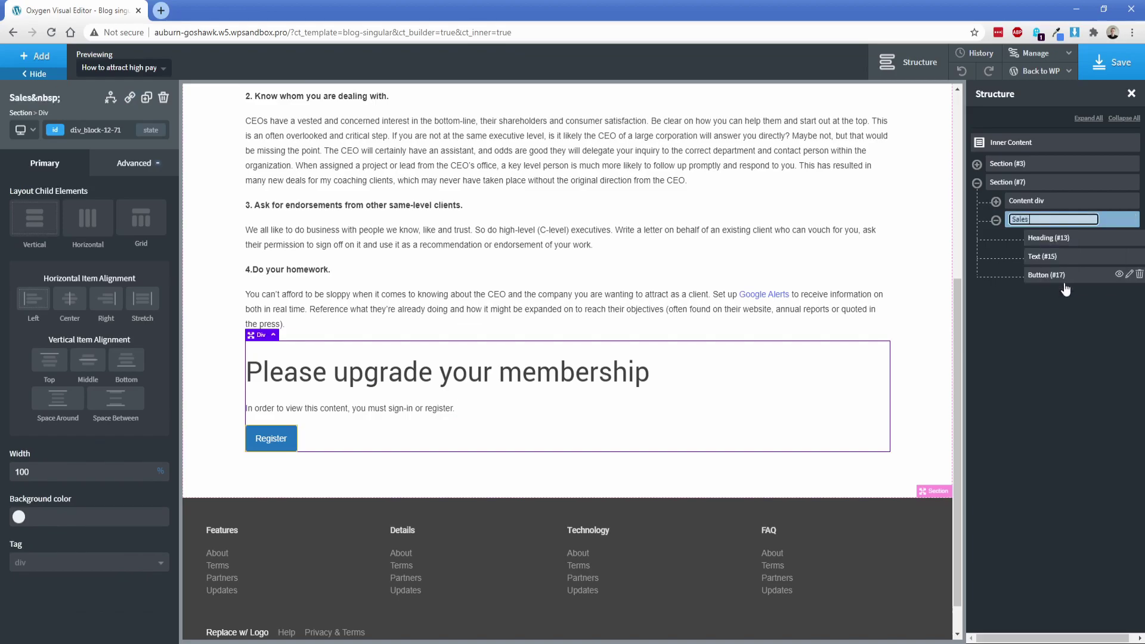
key("Return")
left_click(996, 220)
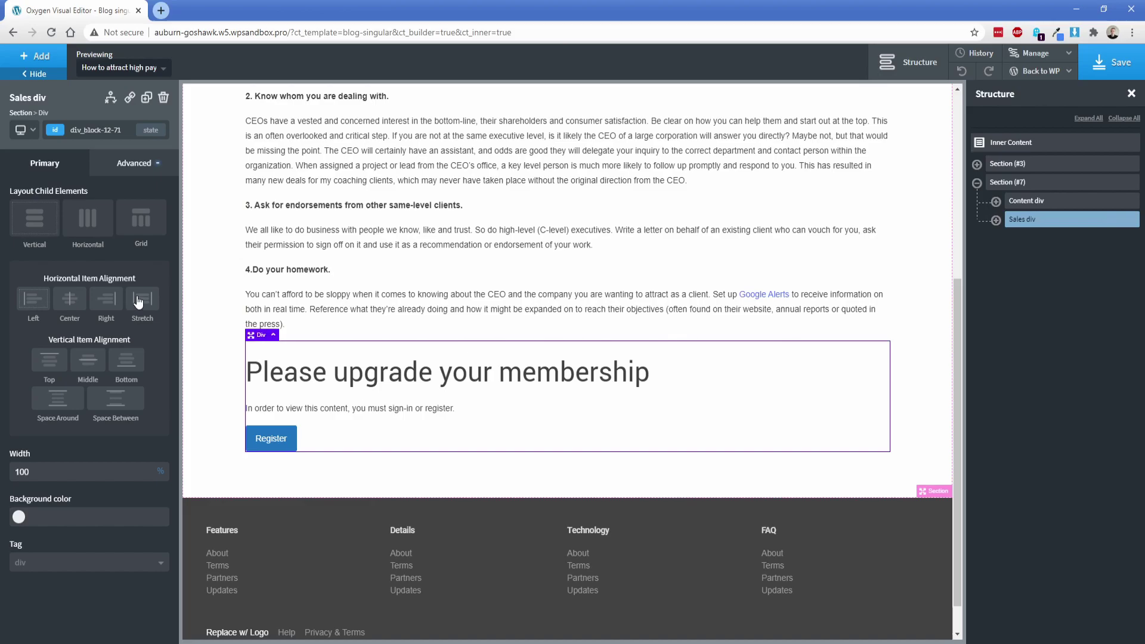
Give Sales div a PMPRO 'Cannot Access' display condition
left_click(111, 97)
left_click(136, 149)
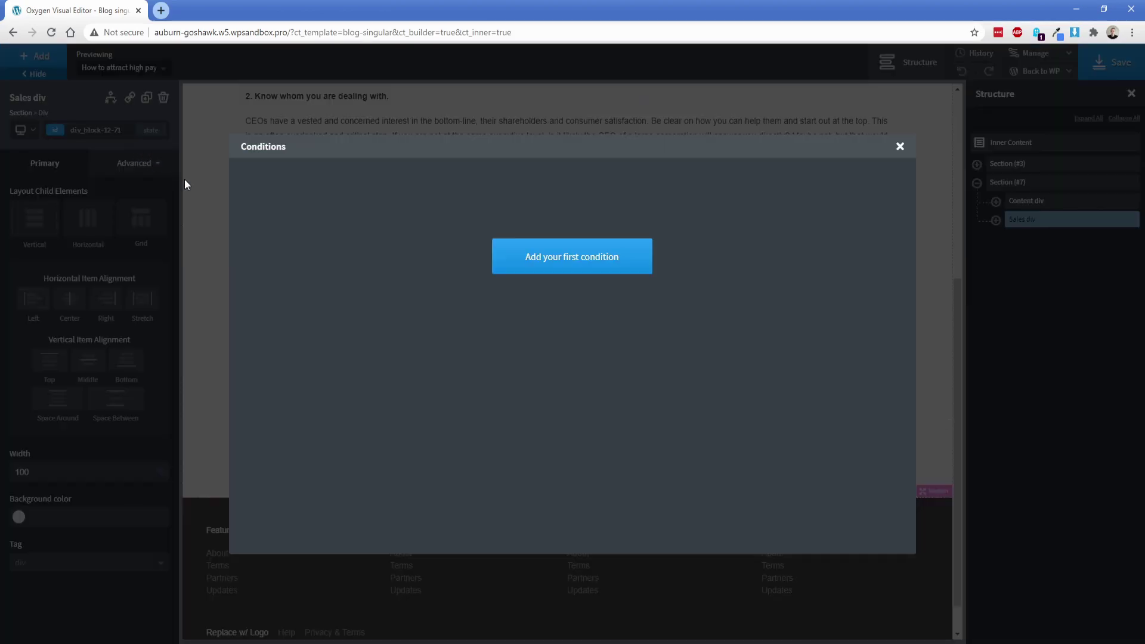
left_click(567, 263)
left_click(333, 186)
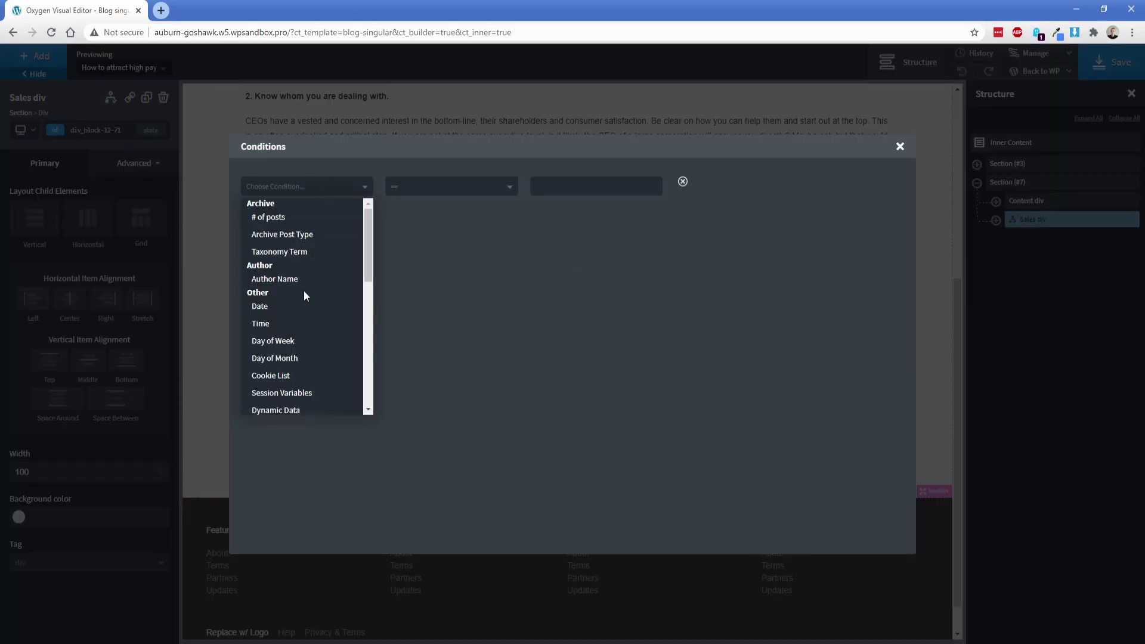
scroll(303, 291, "down", 5)
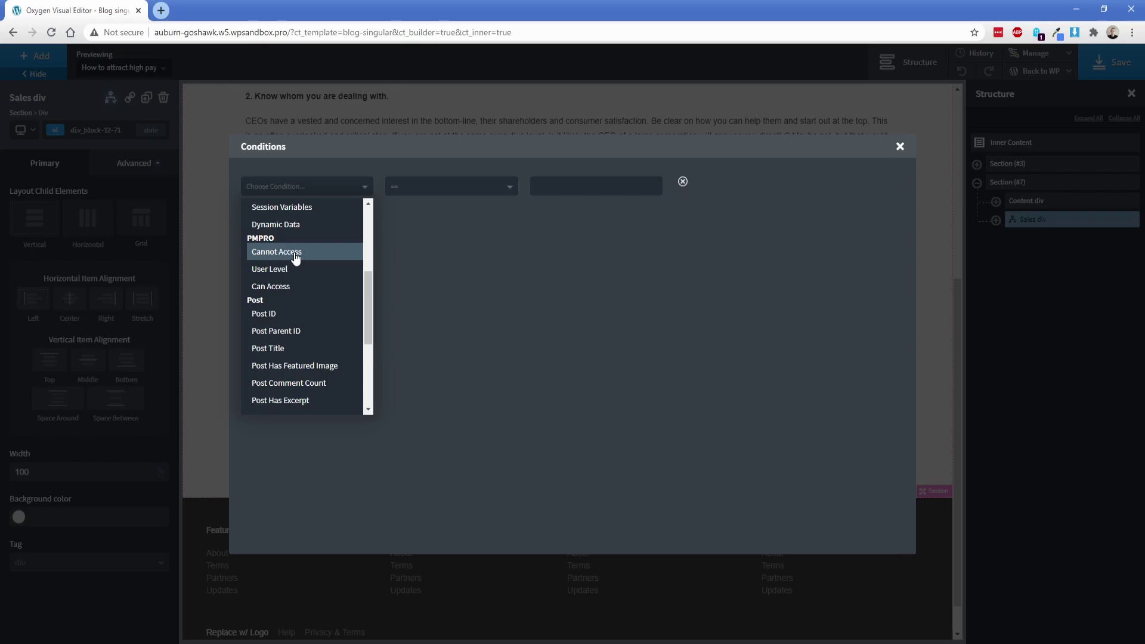
left_click(295, 255)
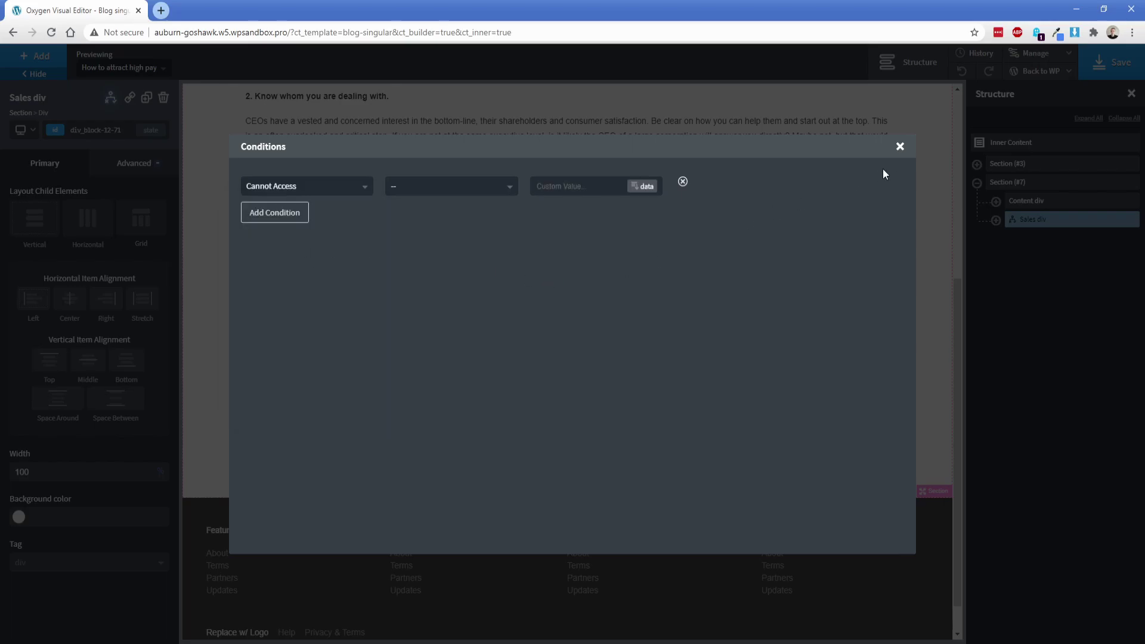
left_click(900, 146)
left_click(1039, 201)
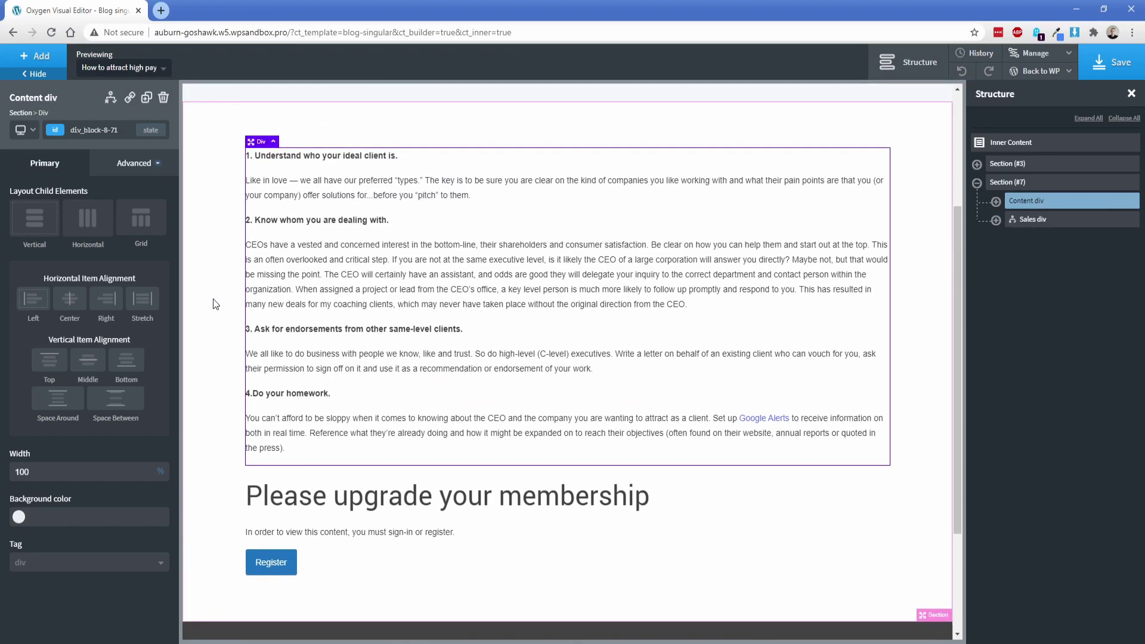
Add a PMPRO 'Can Access' display condition to the Content div
left_click(111, 100)
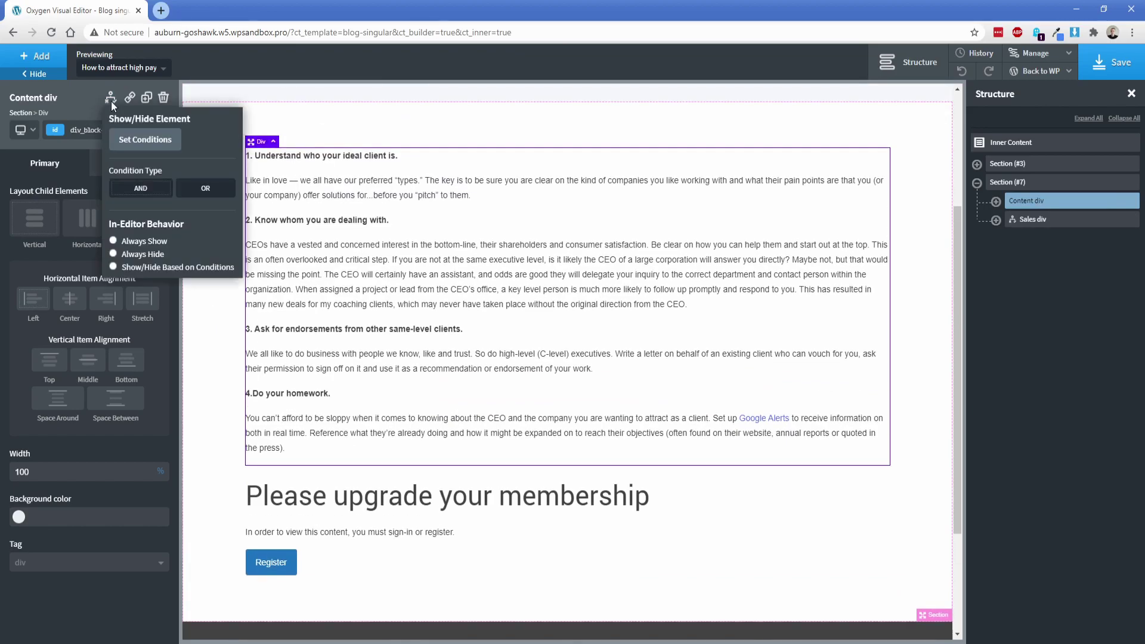
left_click(157, 141)
left_click(530, 262)
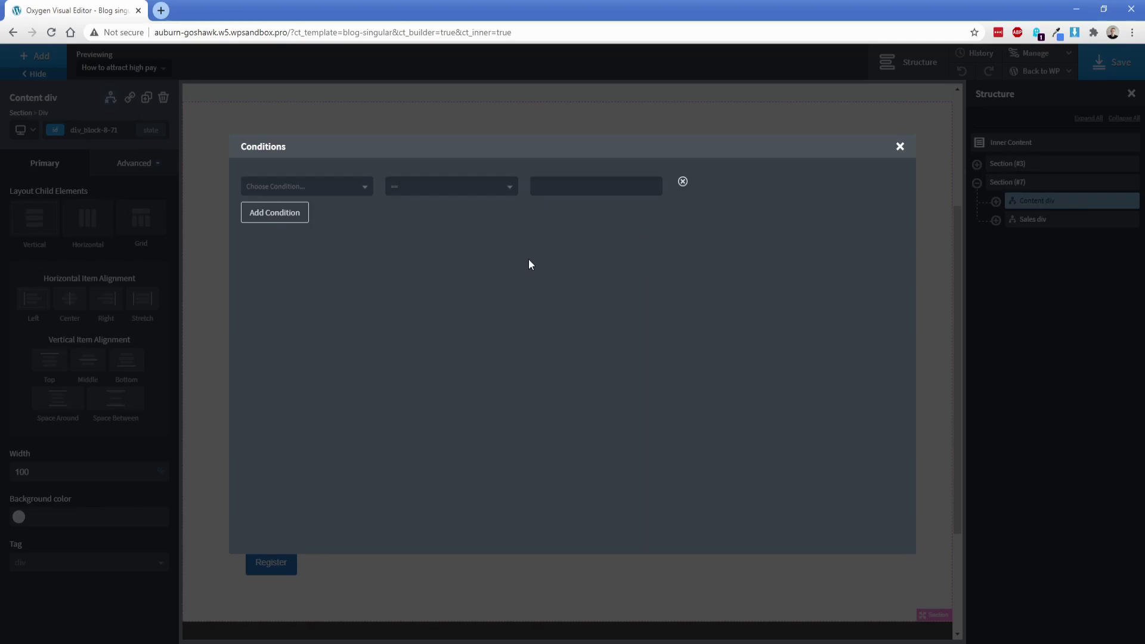
left_click(326, 192)
scroll(303, 339, "down", 2)
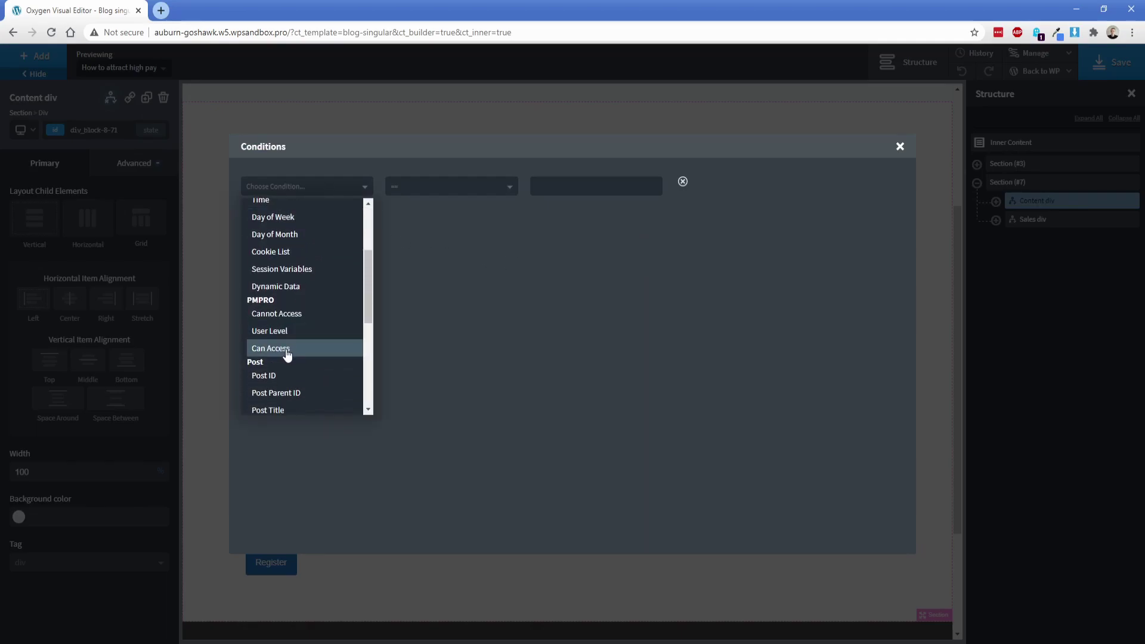
left_click(286, 352)
left_click(500, 194)
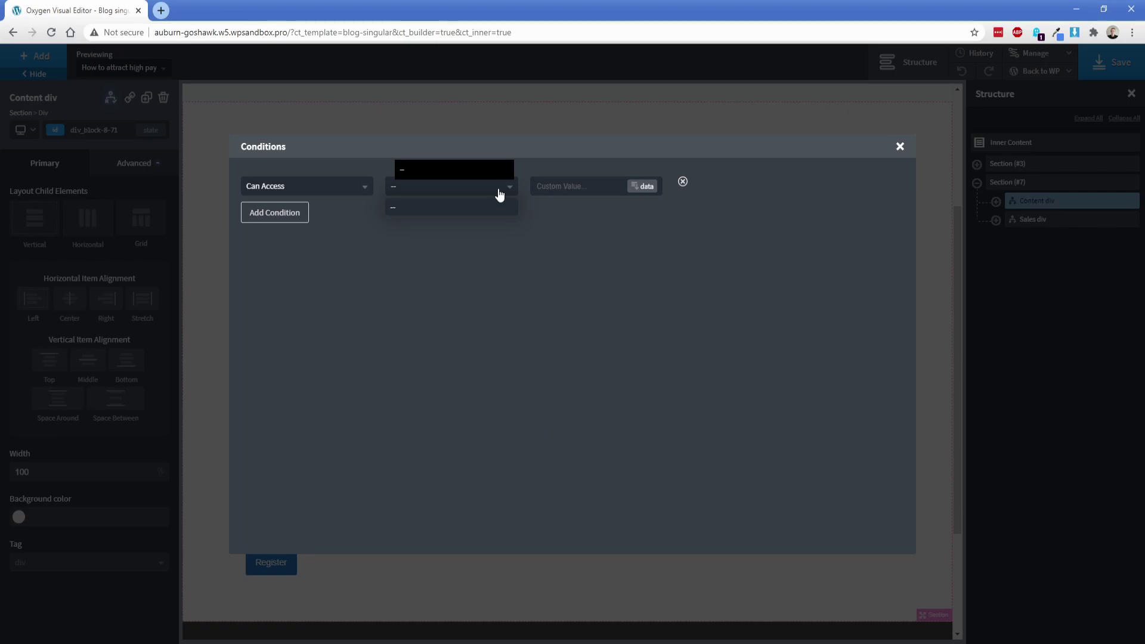
left_click(499, 195)
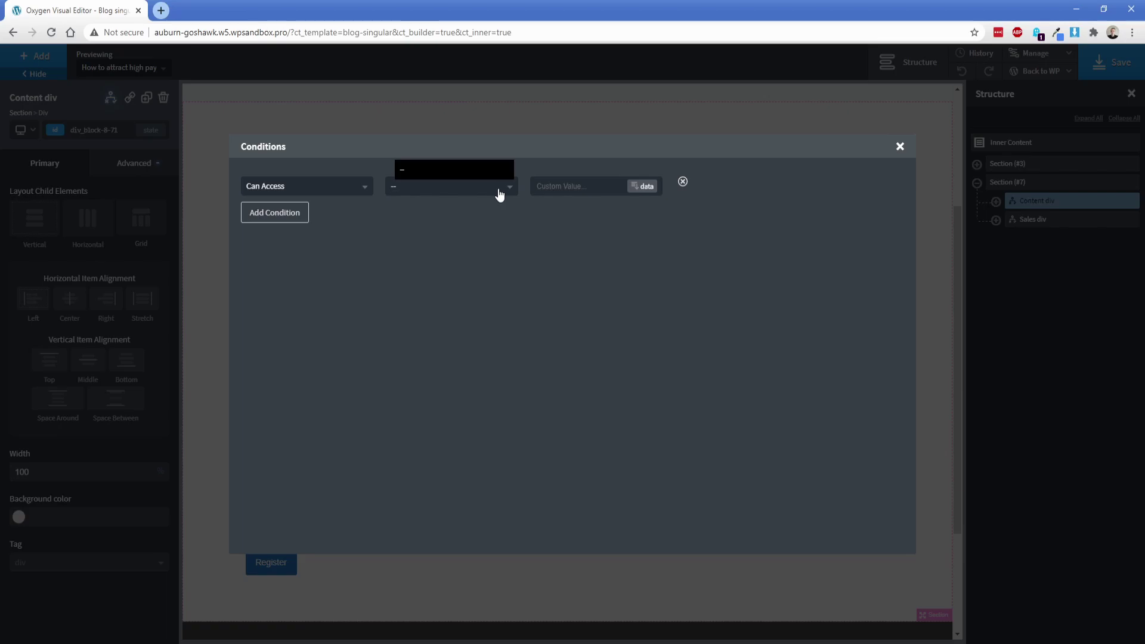
Try a second User Level 'Classic' condition, then delete it, keeping only Can Access
left_click(301, 211)
left_click(298, 215)
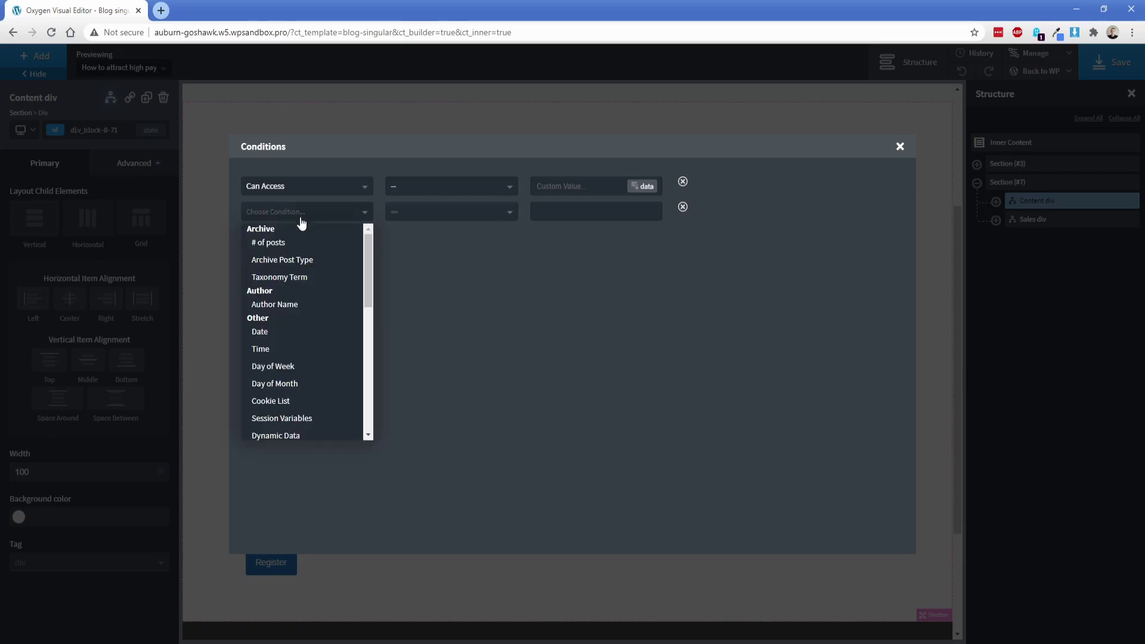
scroll(292, 356, "down", 1)
scroll(292, 357, "down", 1)
left_click(281, 359)
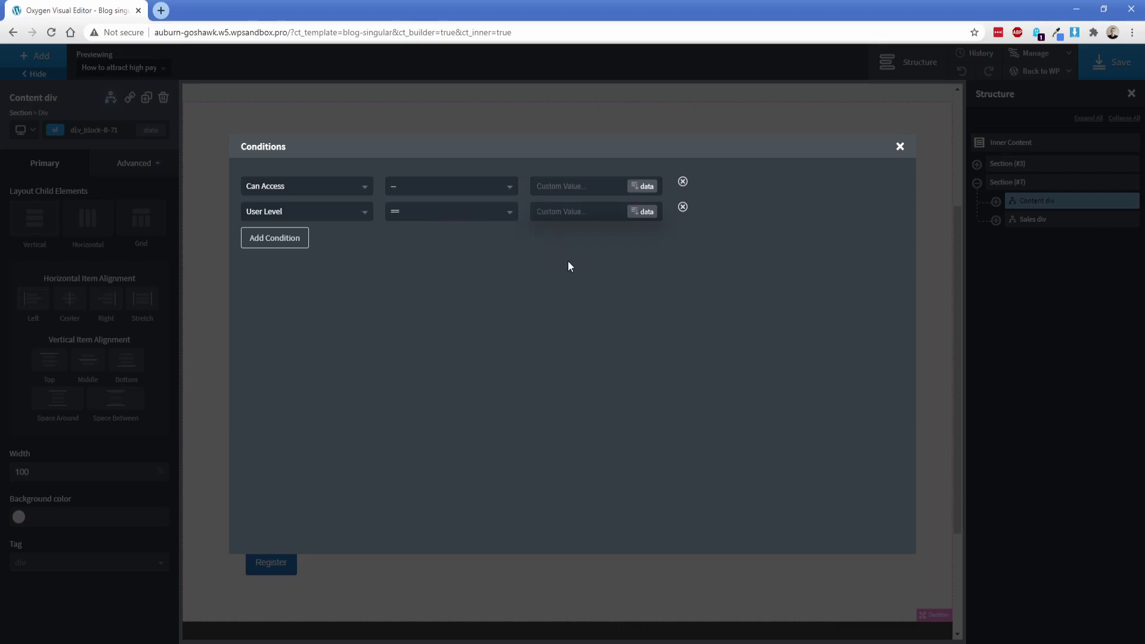
type("Classic")
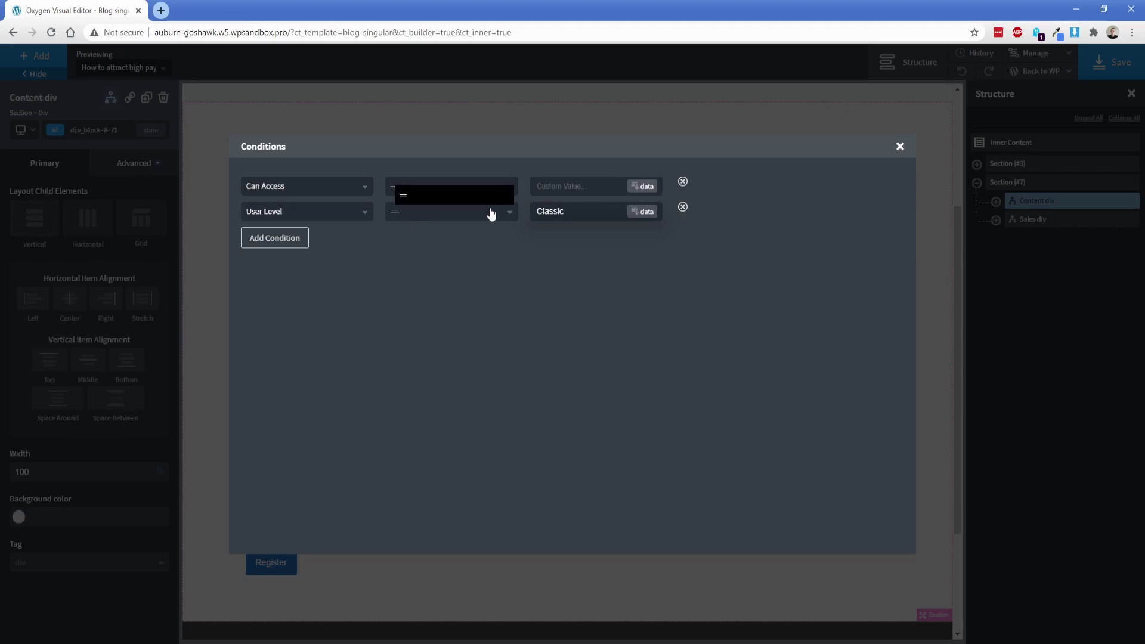
left_click(682, 207)
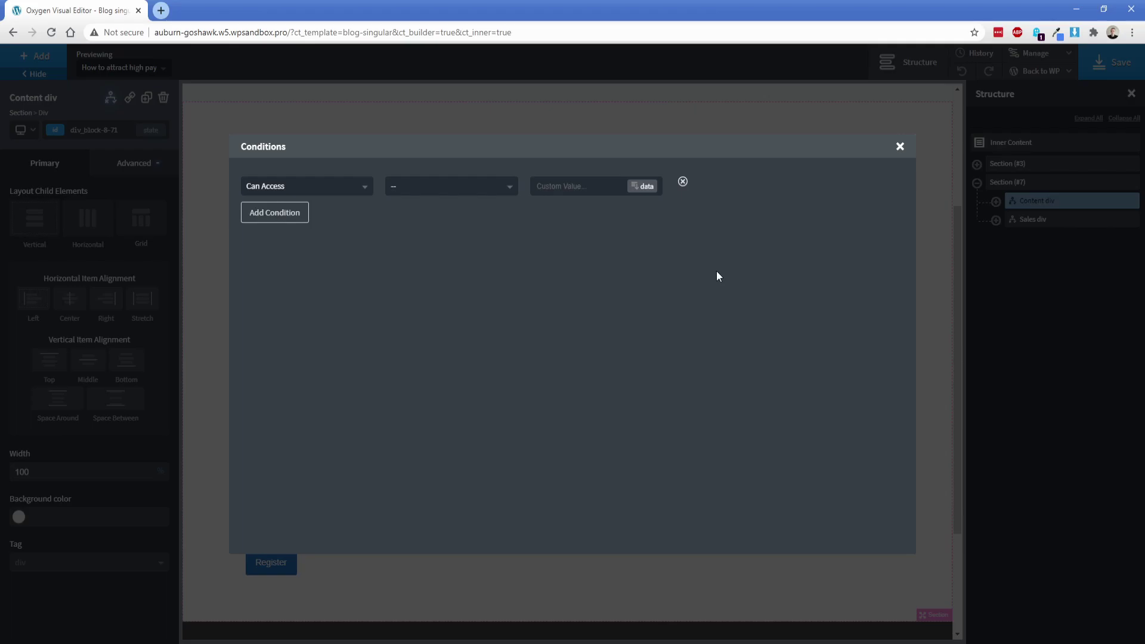
left_click(900, 147)
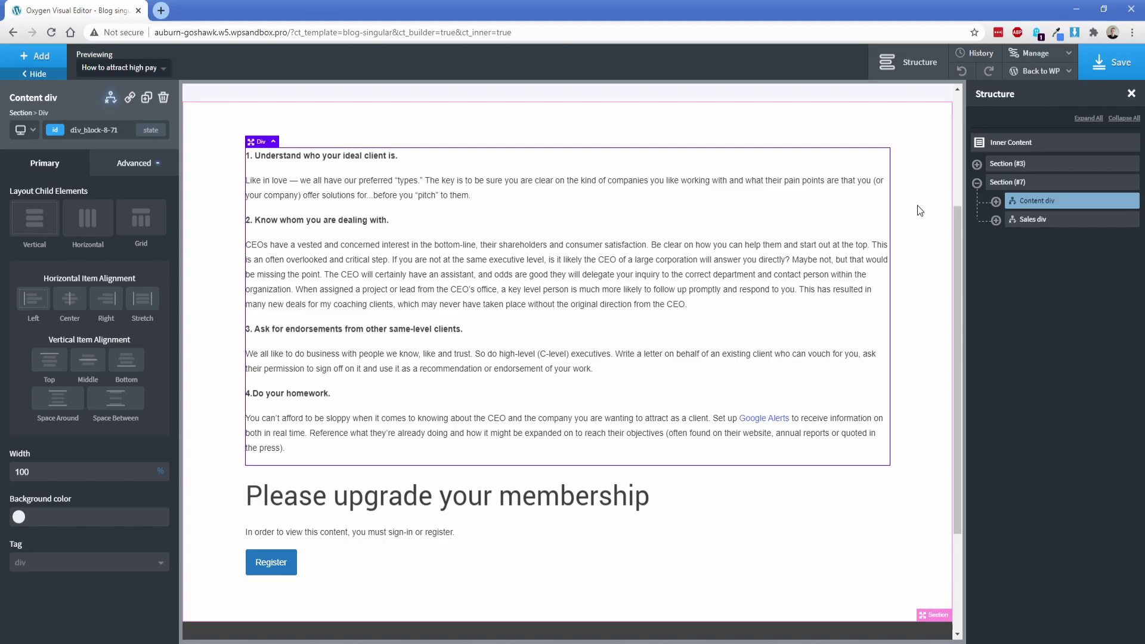
Save the template and view the post on the front end, selecting its URL
left_click(1105, 59)
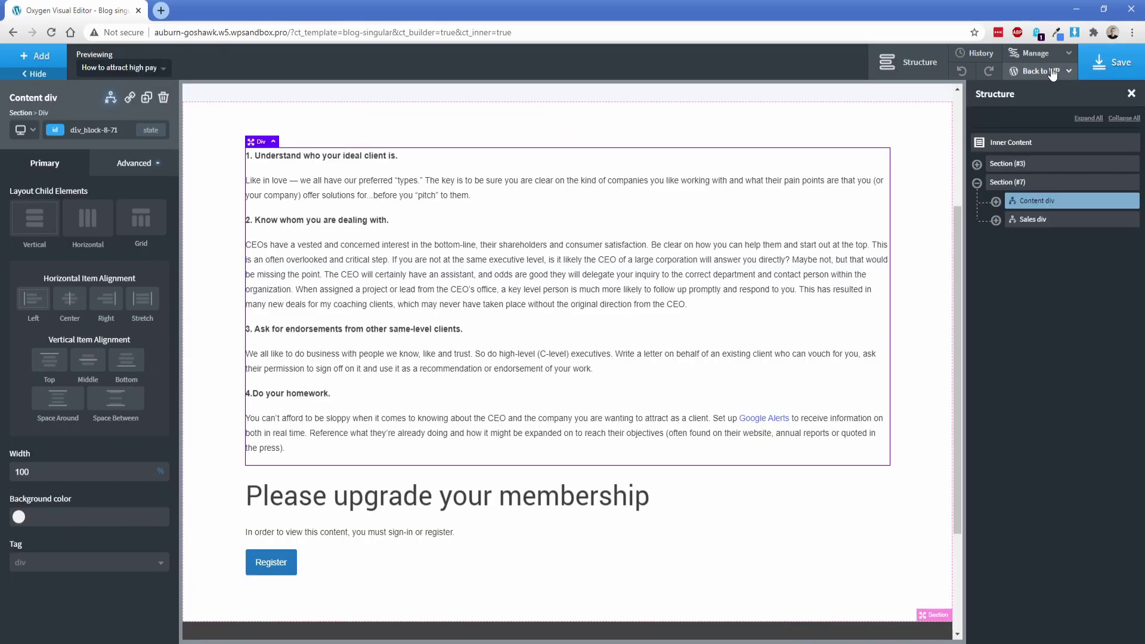
mouse_move(1050, 71)
left_click(1026, 111)
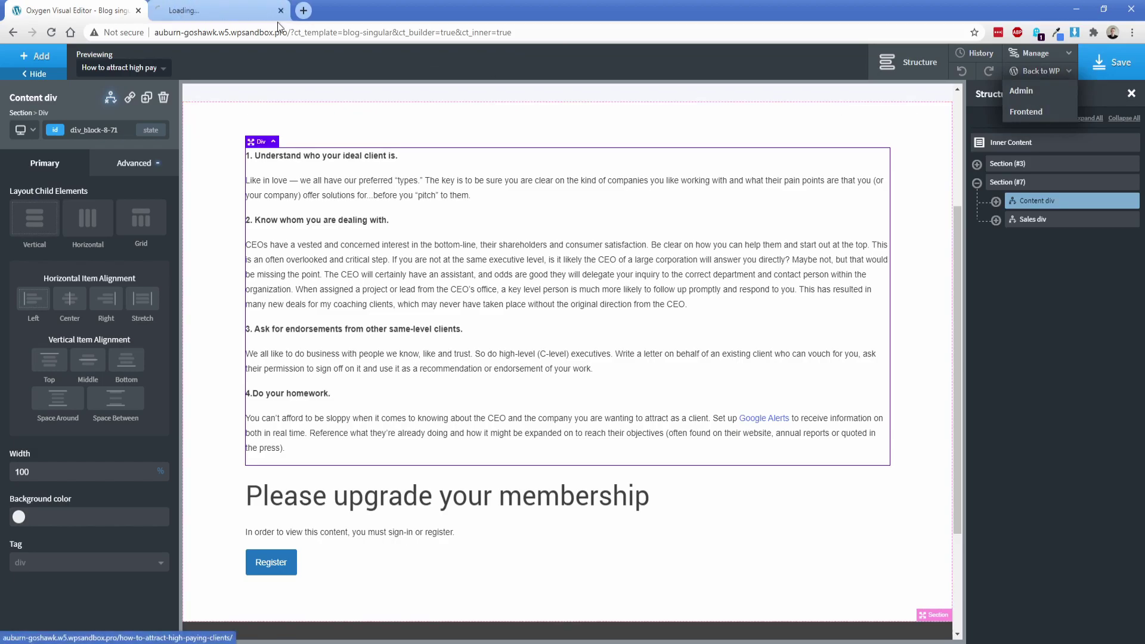
left_click(275, 18)
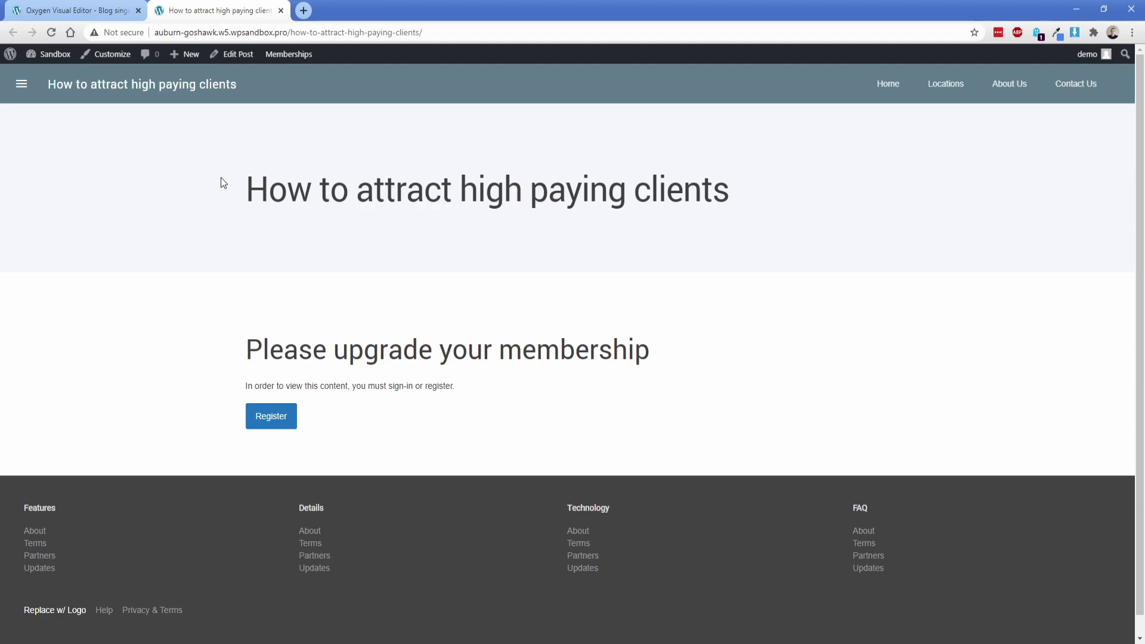
left_click(267, 37)
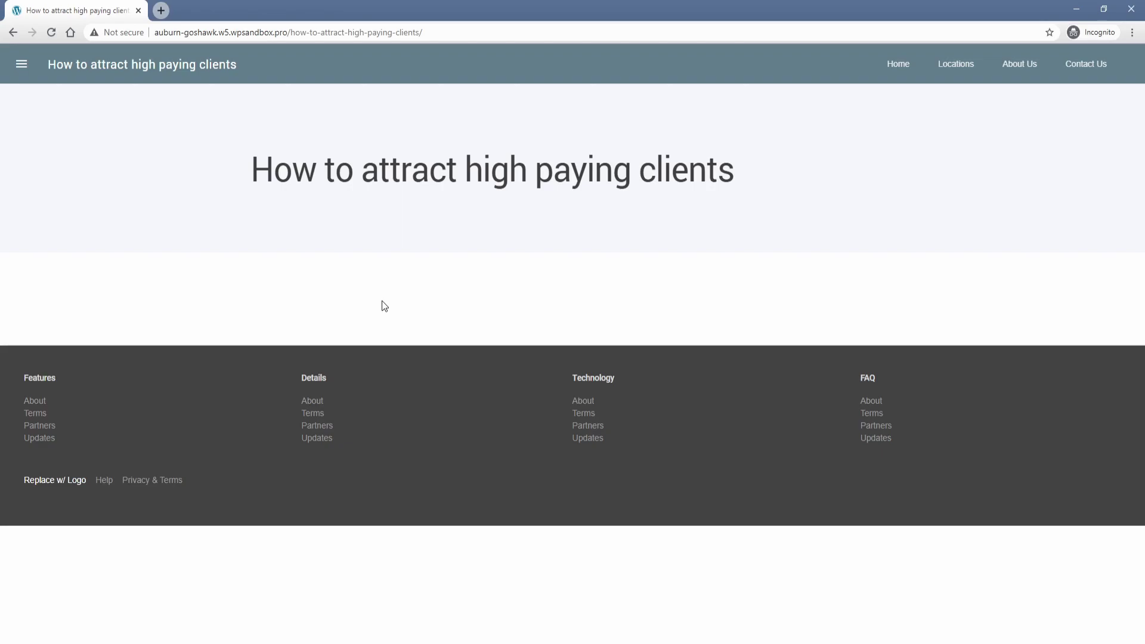
Back in the editor, make the Sales div show when any single condition is met
left_click(139, 10)
left_click(89, 10)
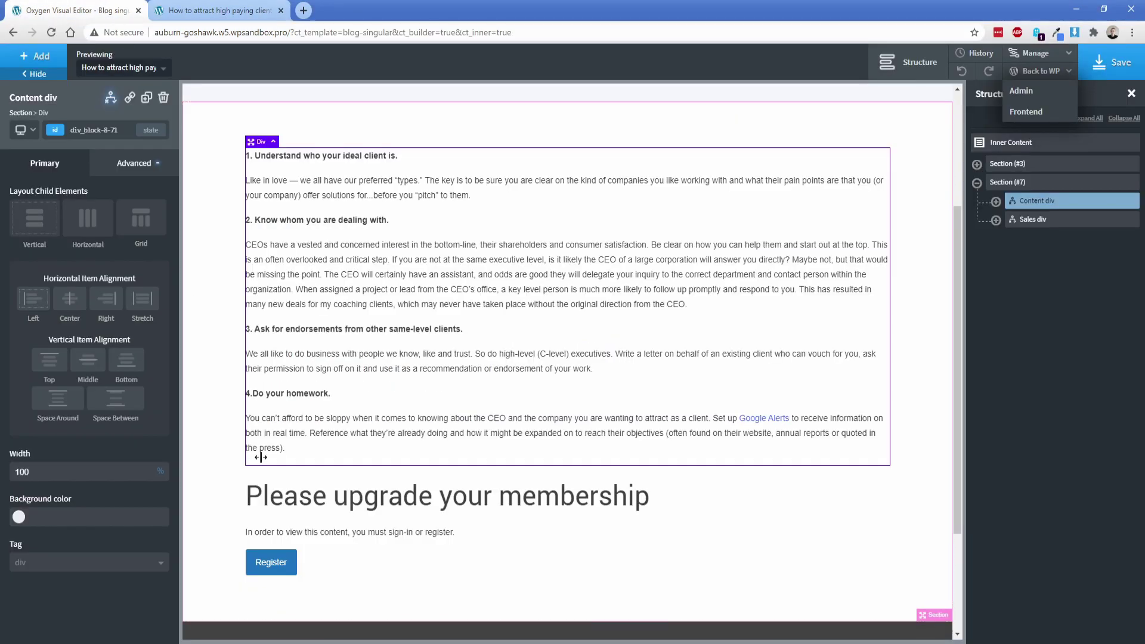
left_click(361, 561)
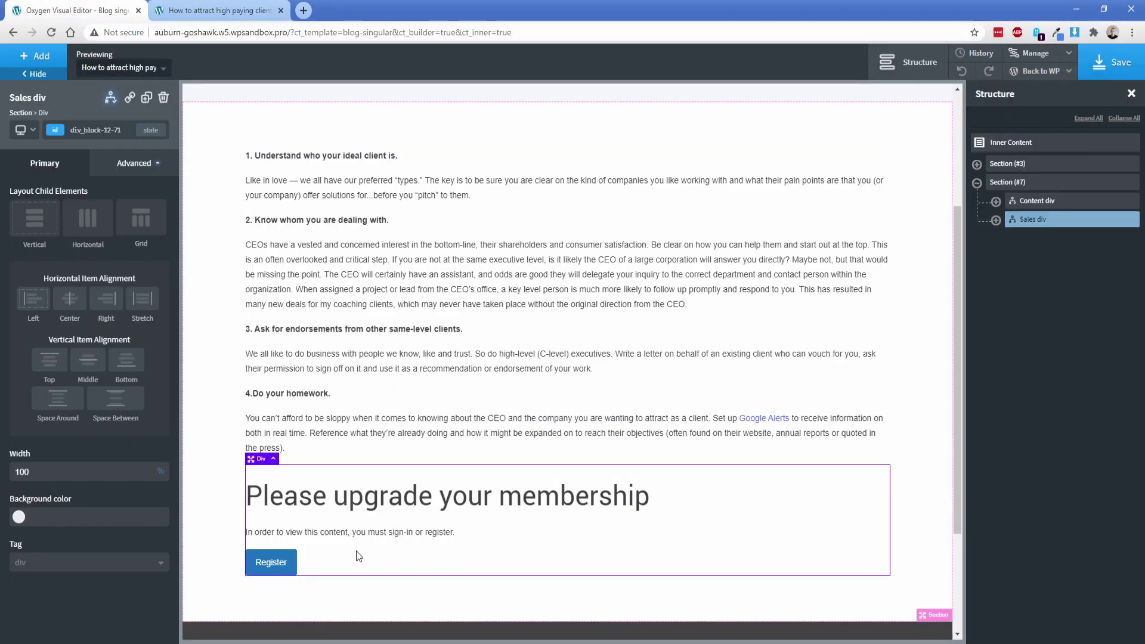
left_click(110, 98)
left_click(190, 190)
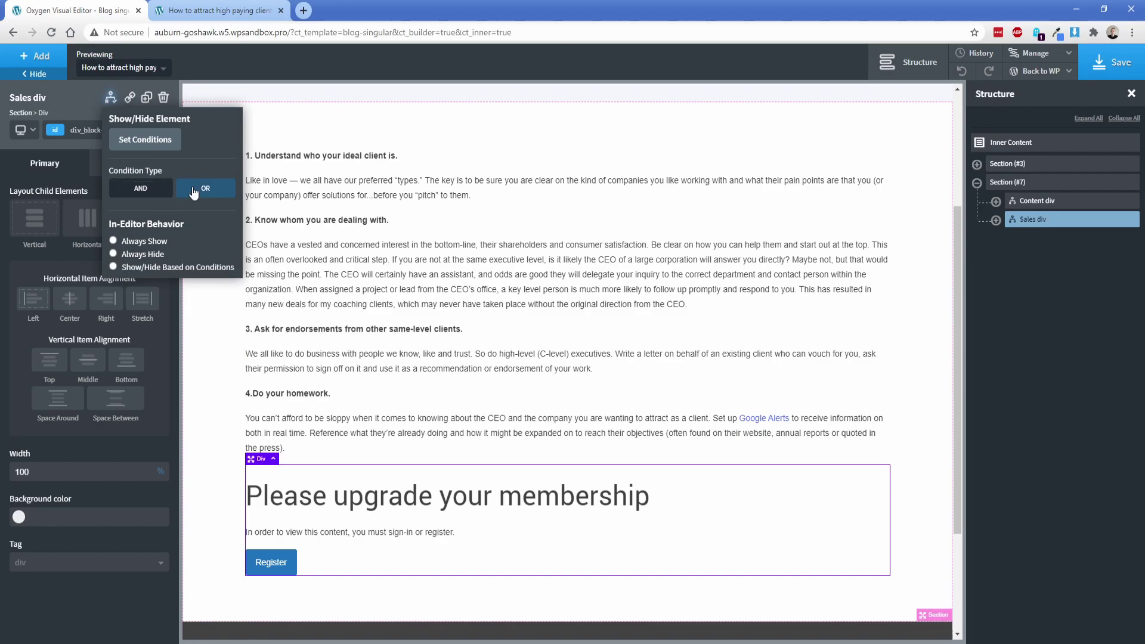
left_click(167, 145)
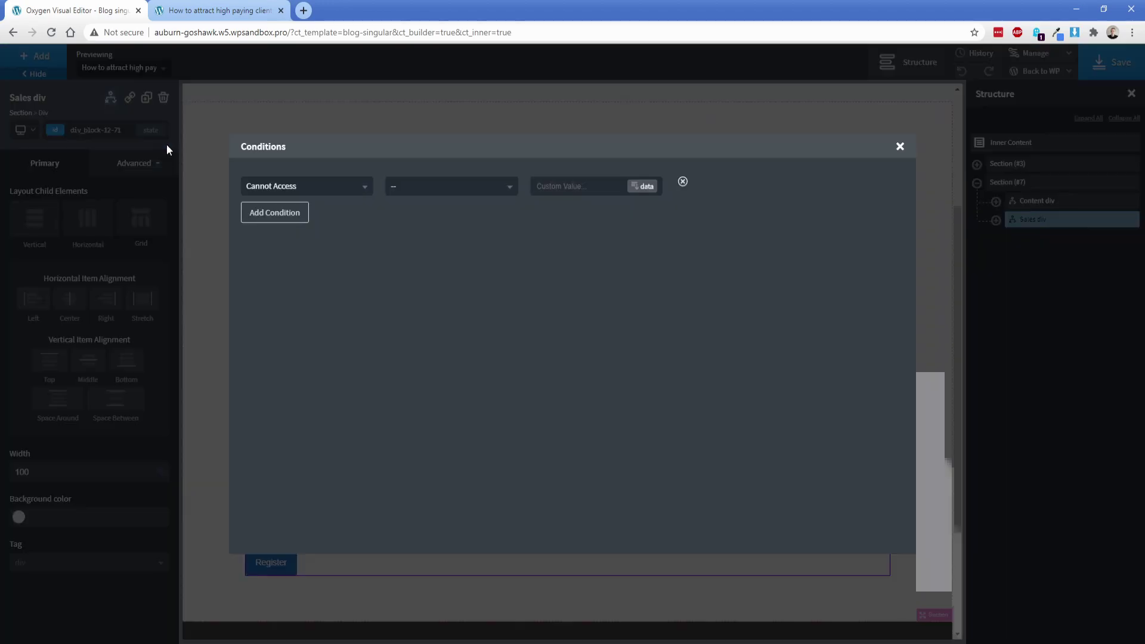
Add a User Logged In condition beside Cannot Access on the Sales div and save the template
left_click(290, 214)
left_click(343, 219)
scroll(324, 337, "down", 4)
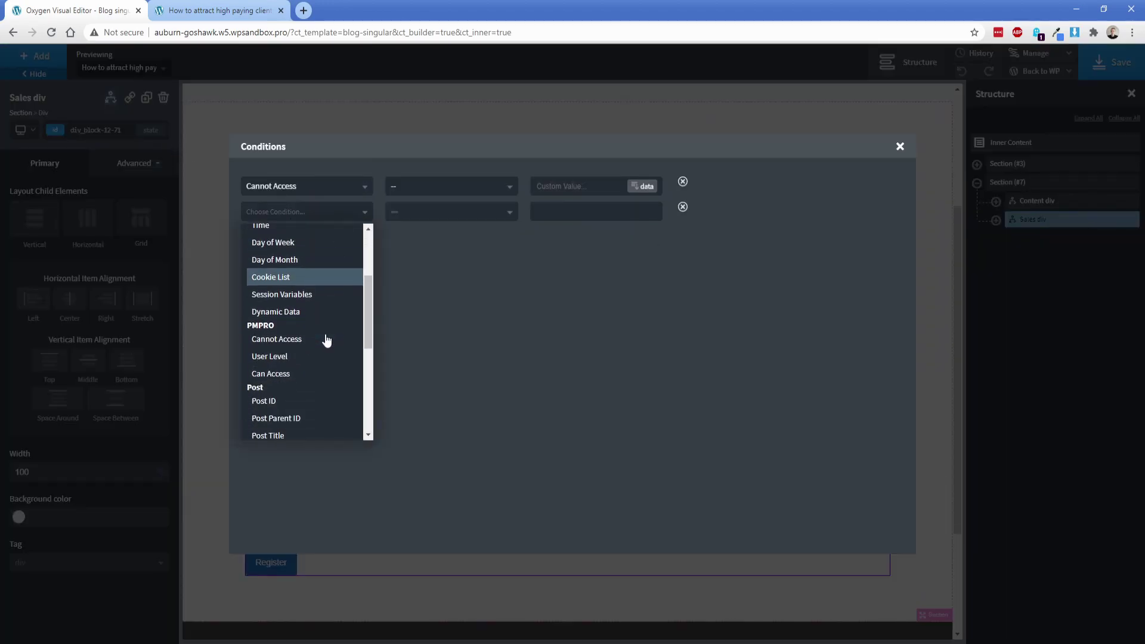
scroll(323, 342, "down", 3)
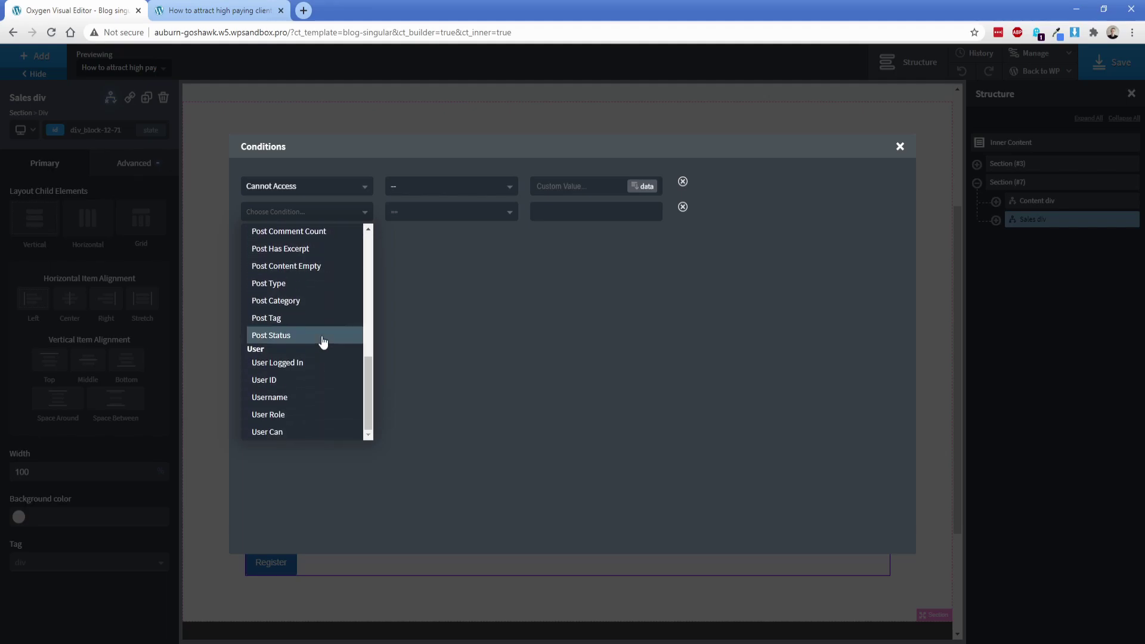
left_click(303, 369)
left_click(539, 212)
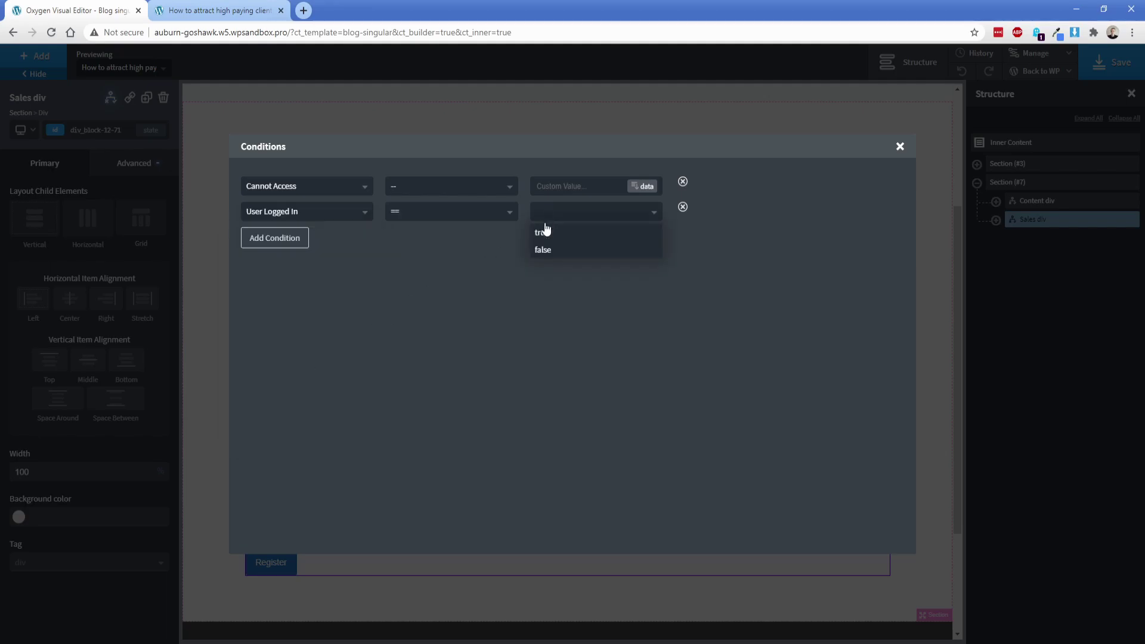
left_click(549, 248)
left_click(900, 147)
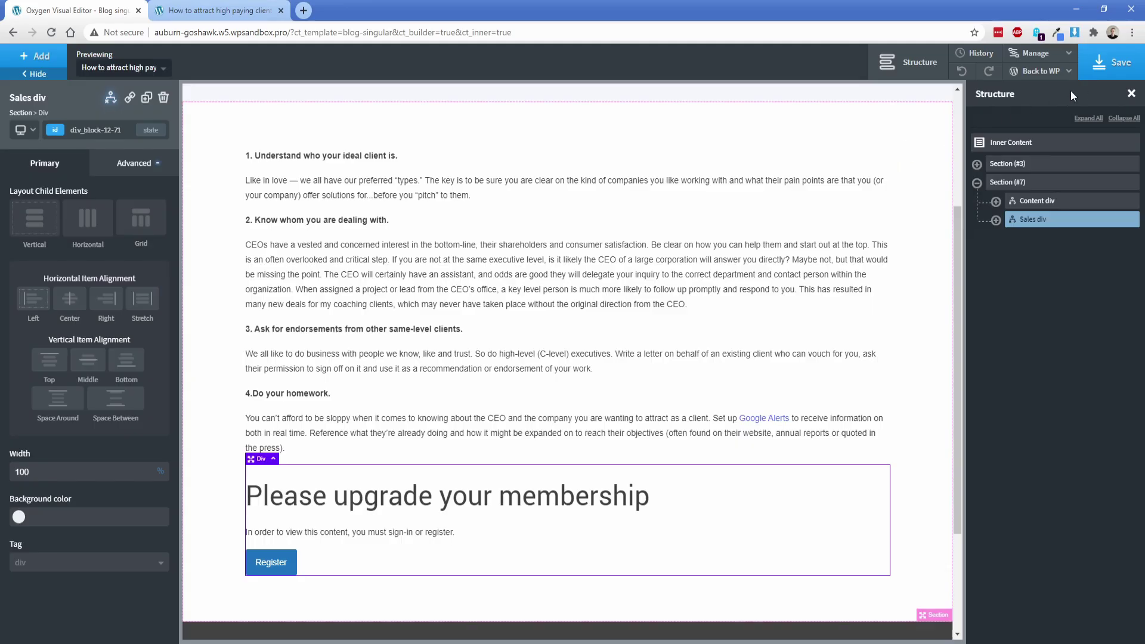
left_click(1102, 65)
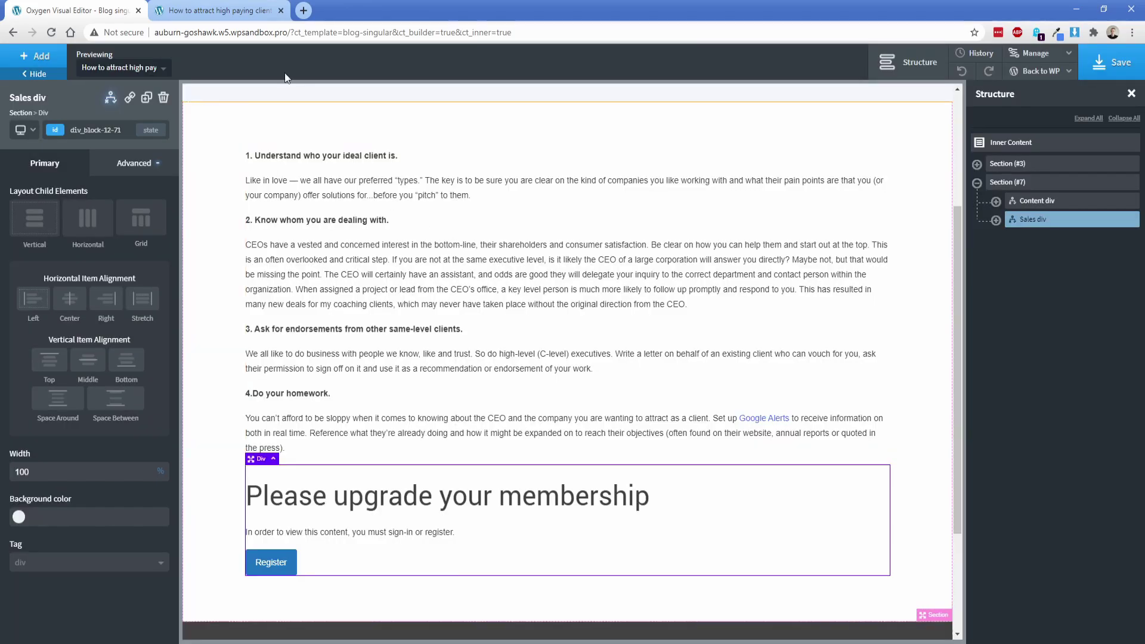
View the front-end post, which now shows the Please upgrade your membership box
left_click(231, 12)
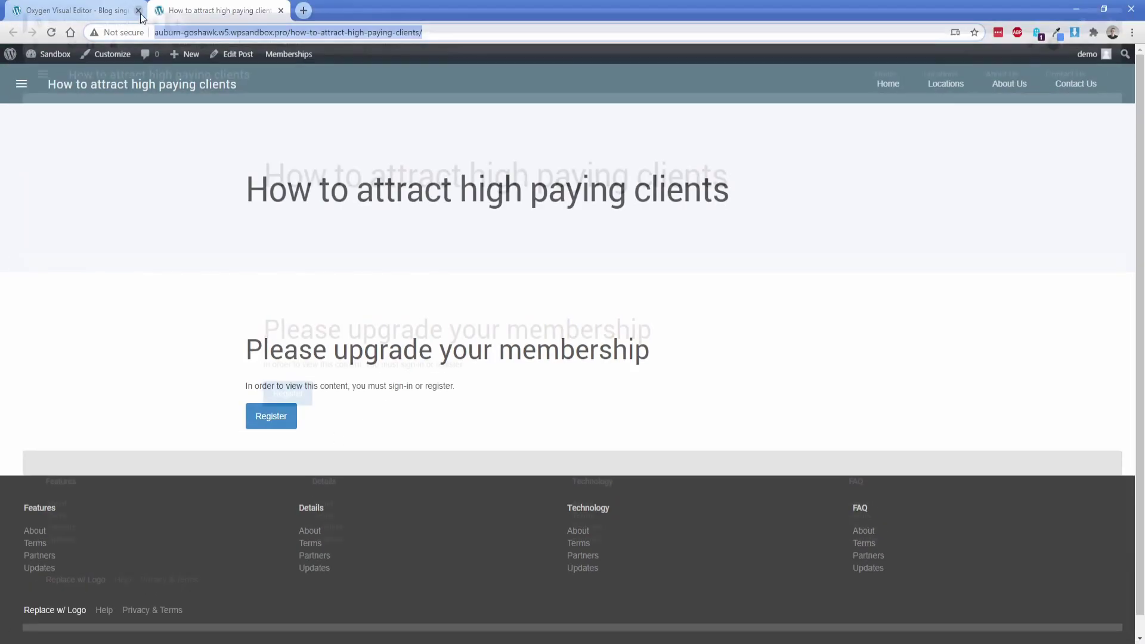
Set the logged-in user's membership Current Level to Premium in their profile and submit
left_click(138, 10)
mouse_move(1091, 54)
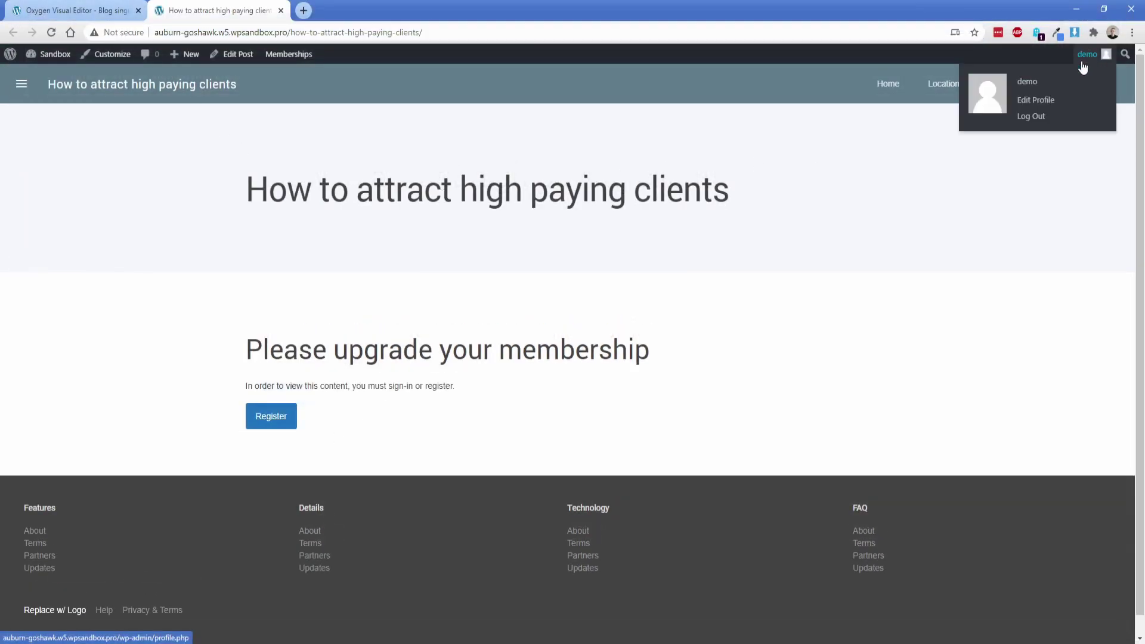
middle_click(1082, 76)
left_click(350, 13)
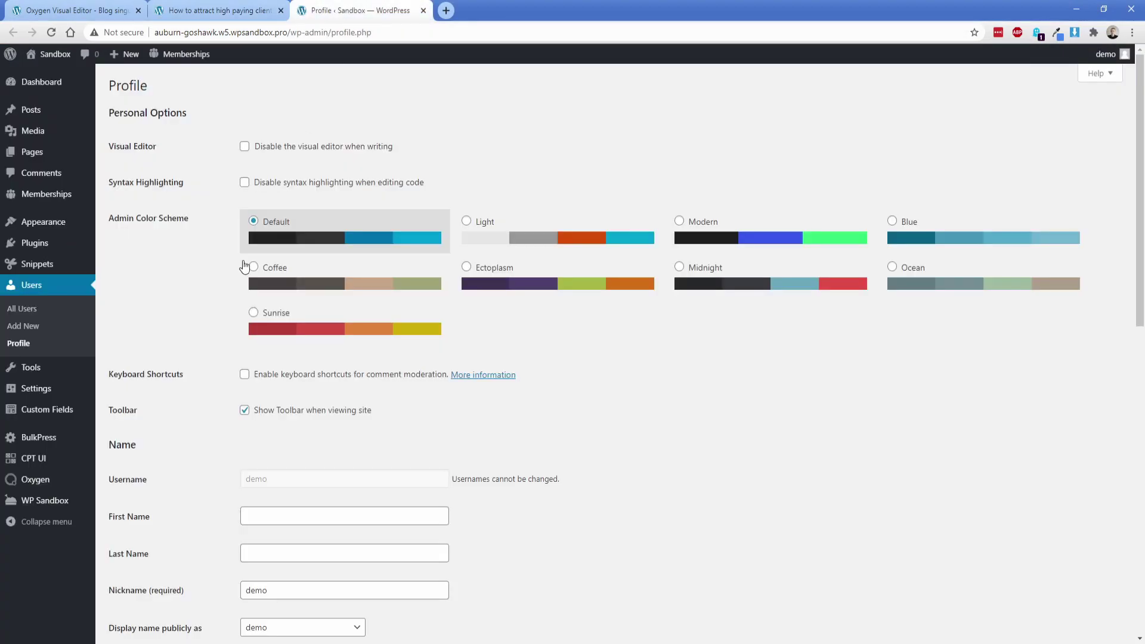
scroll(203, 331, "down", 10)
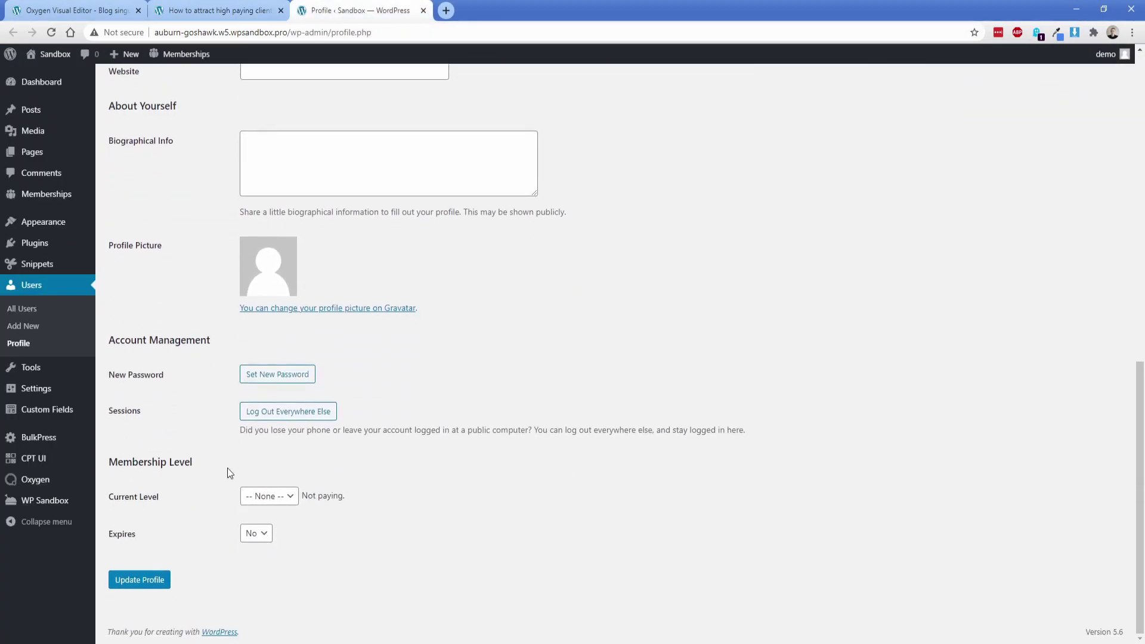
left_click(254, 509)
left_click(268, 550)
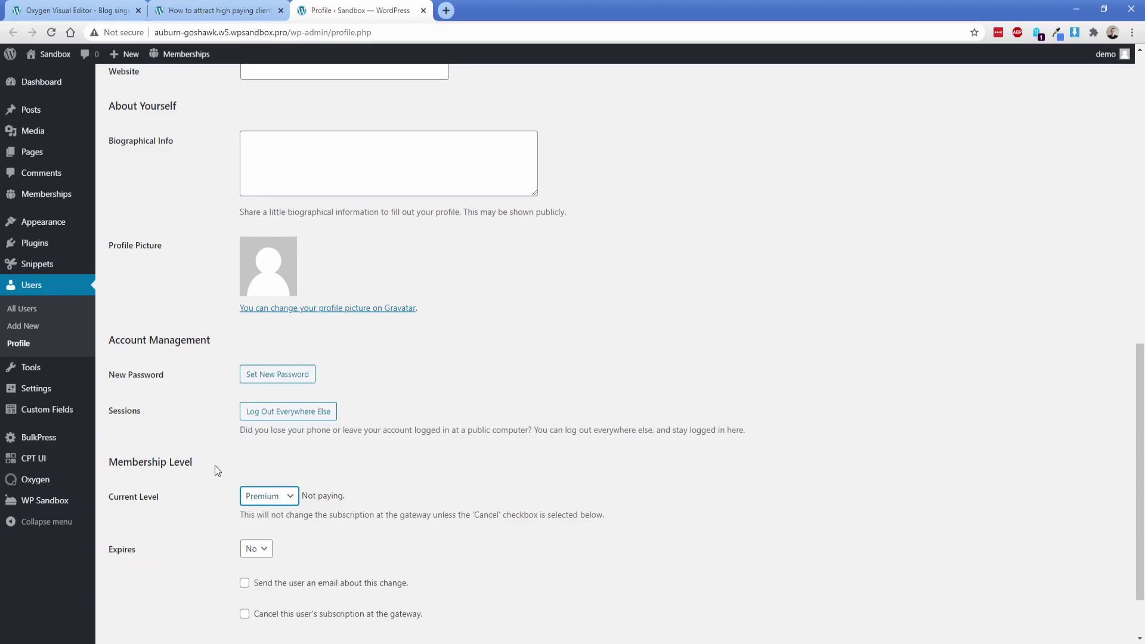
key("Return")
Confirm the user's Premium membership level in the All Users list
left_click(22, 308)
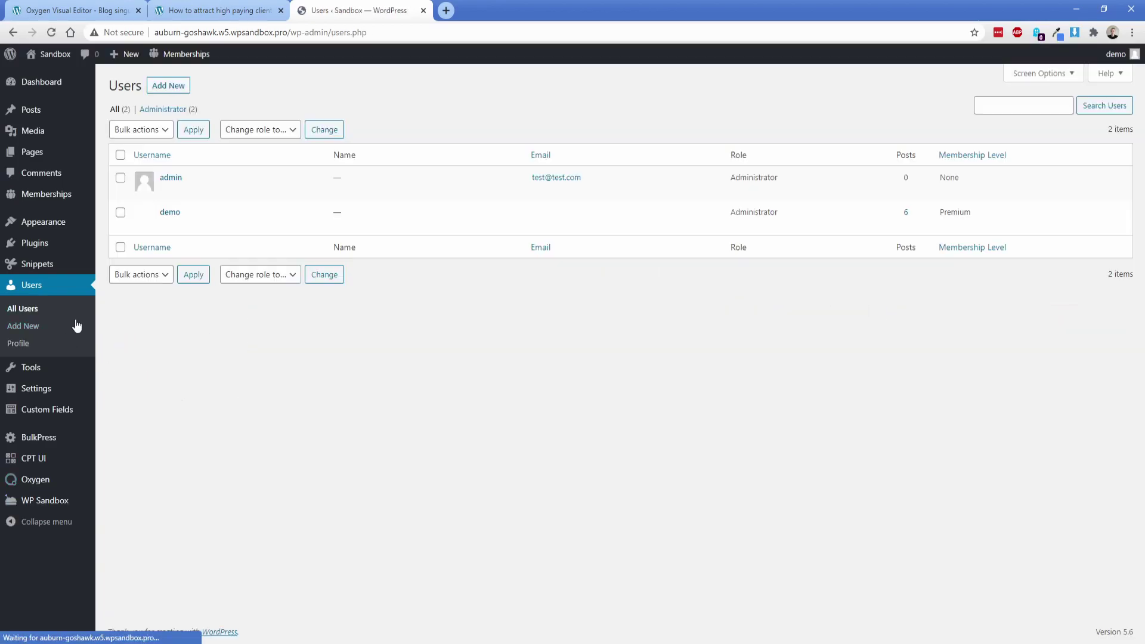
double_click(954, 213)
left_click(767, 123)
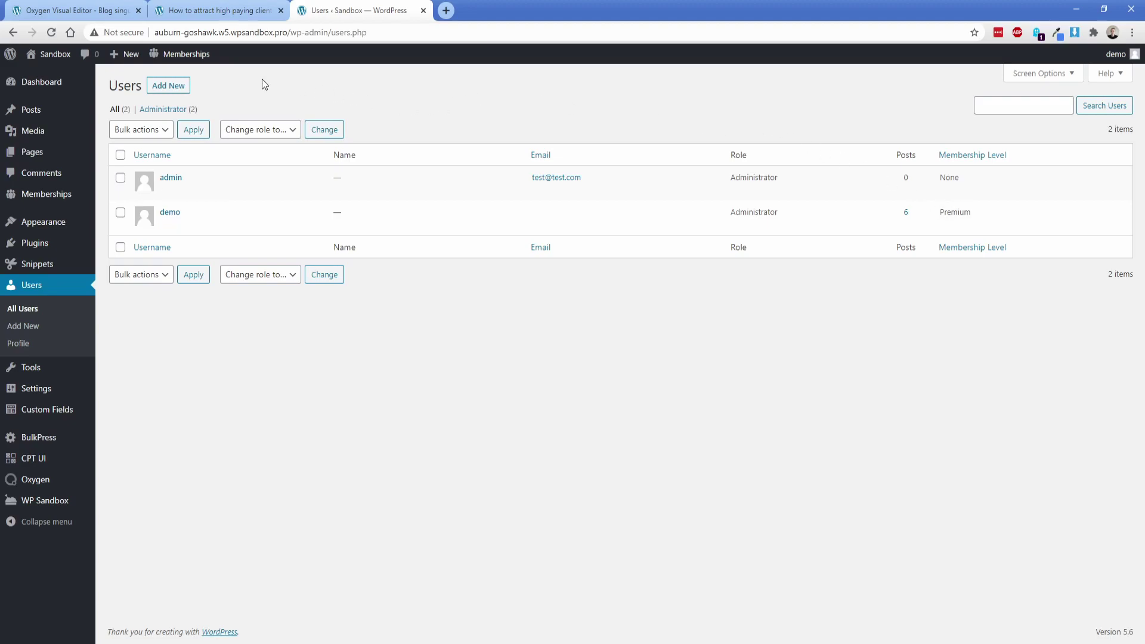
left_click(29, 111)
Open 'How to attract high paying clients' via its permalink and read the full tutorial text
left_click(252, 178)
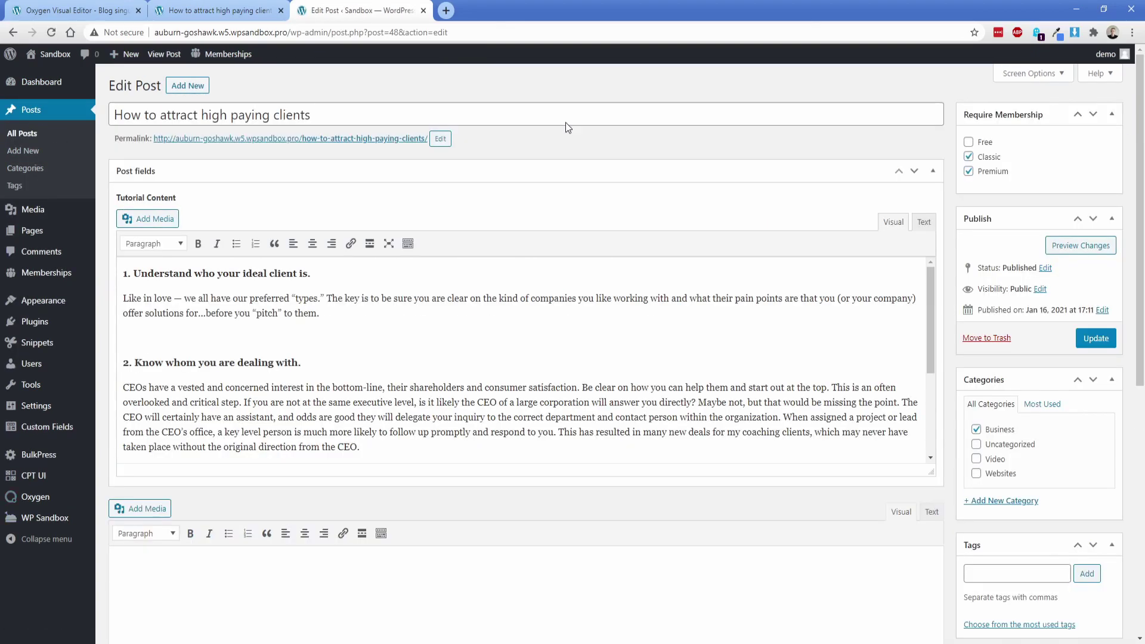
left_click(374, 141)
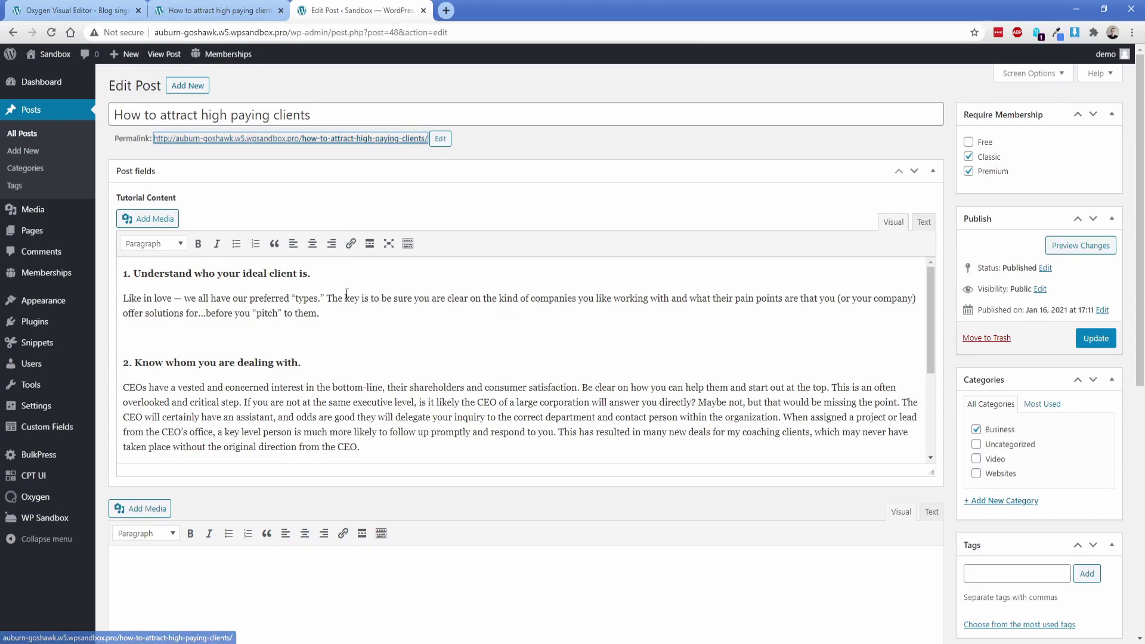
left_click(375, 139)
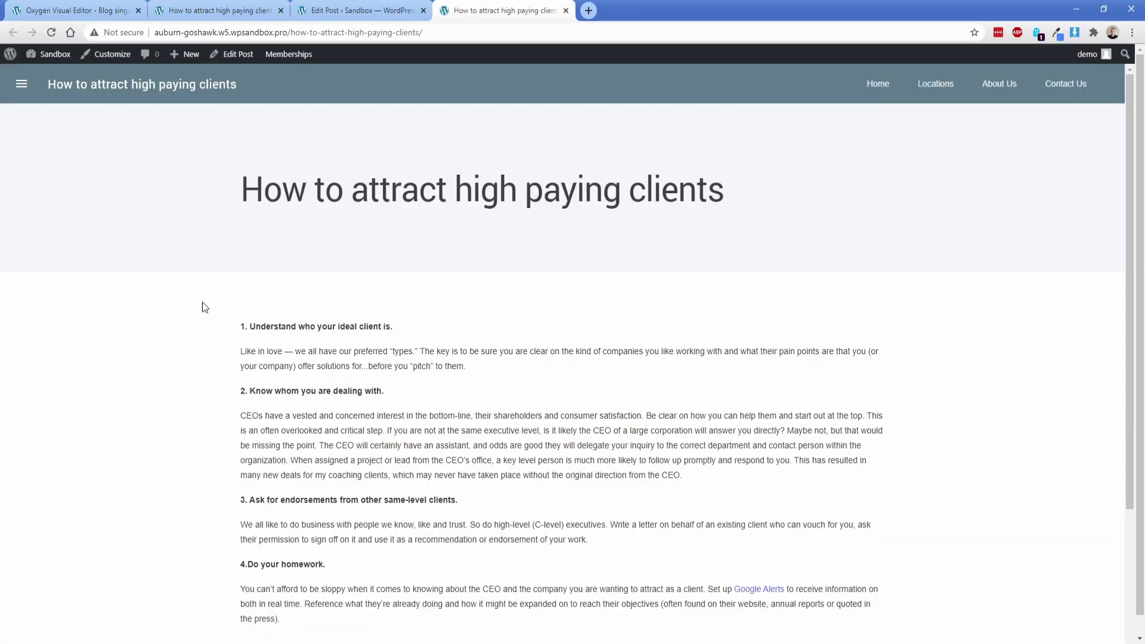
scroll(202, 302, "down", 3)
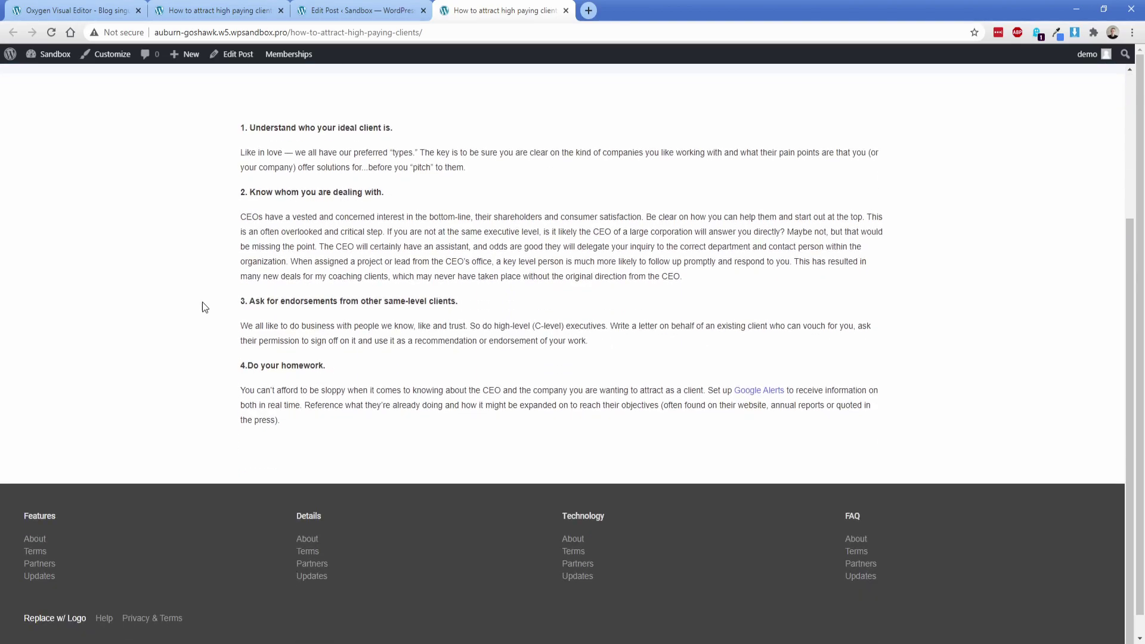
scroll(202, 303, "up", 3)
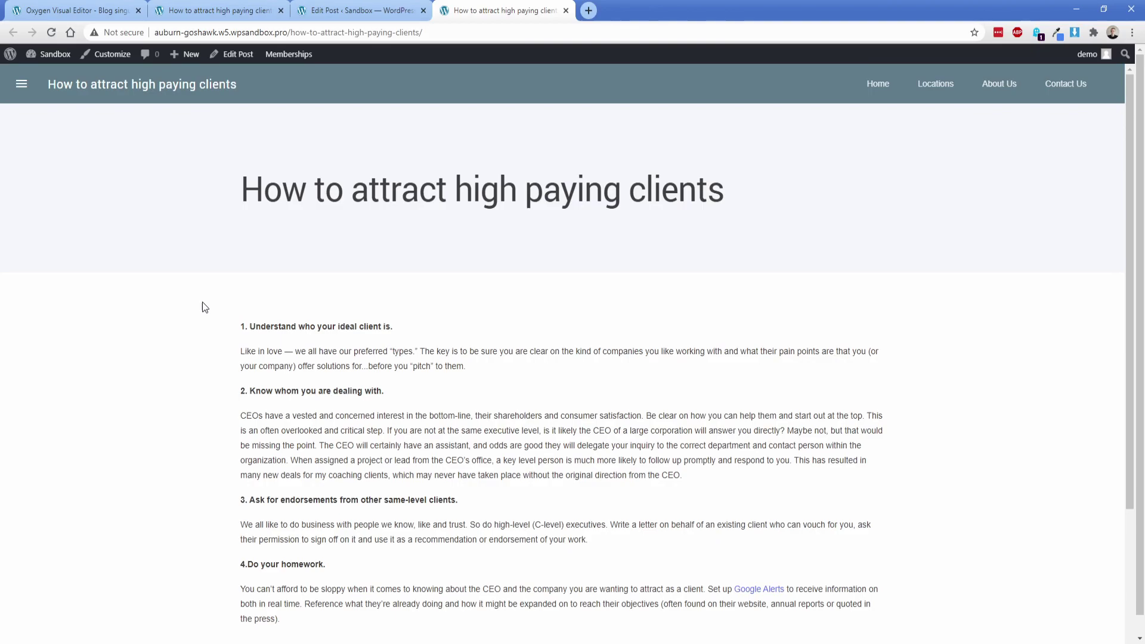
Change the user's membership Current Level to Classic and update the profile
mouse_move(1104, 55)
left_click(1043, 84)
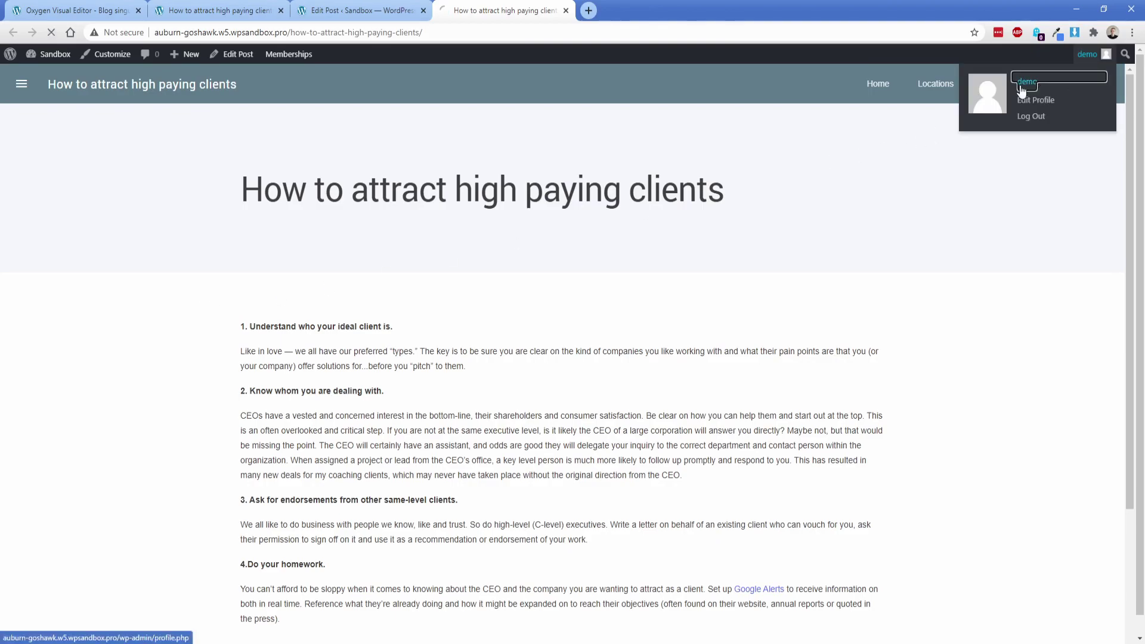
scroll(278, 364, "down", 10)
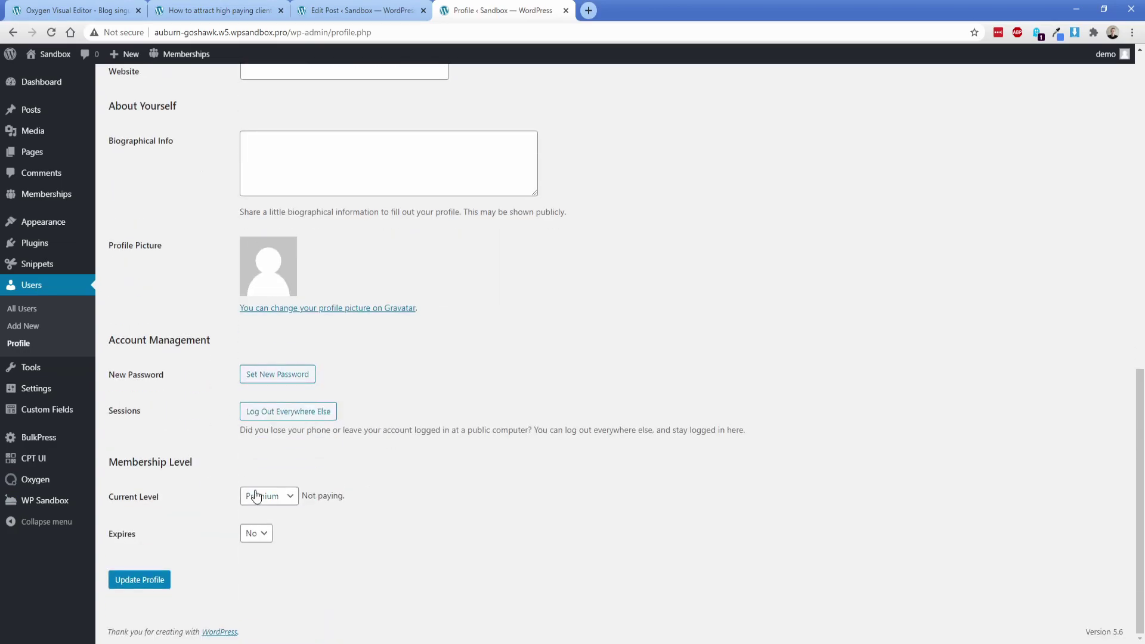
left_click(265, 496)
left_click(263, 534)
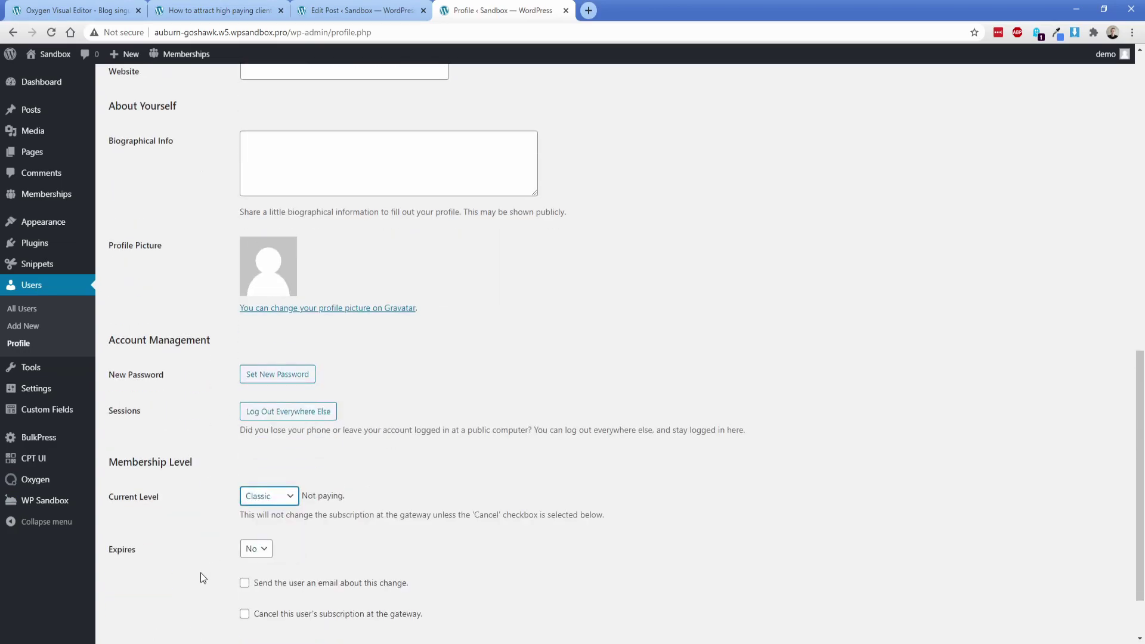
scroll(200, 557, "down", 1)
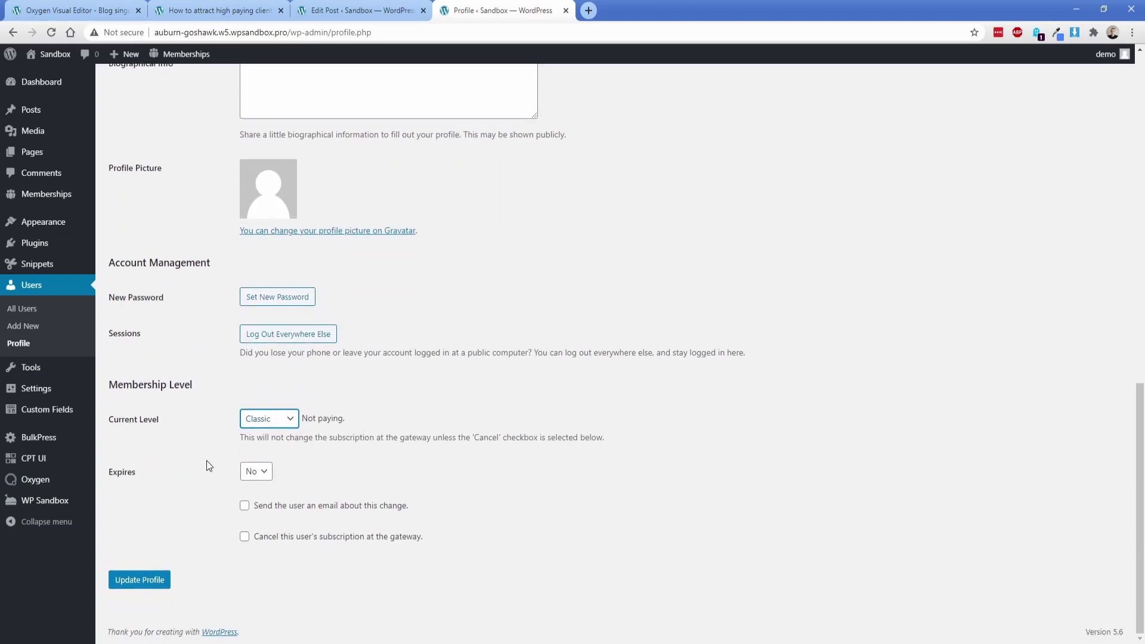
left_click(140, 579)
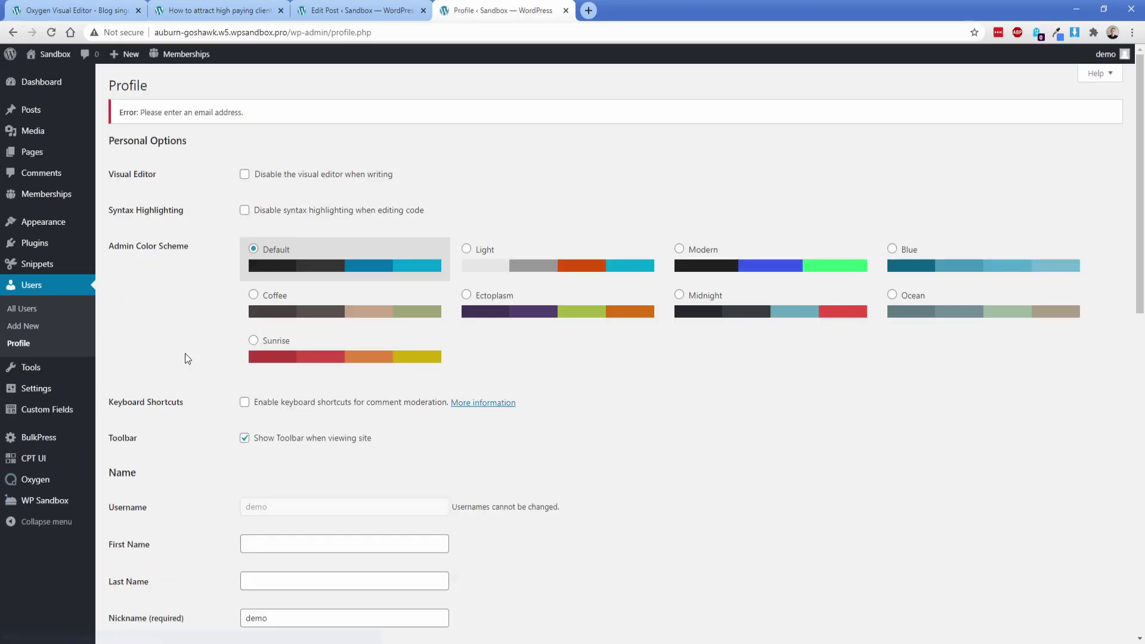
View the published 'How to build a website' post, which shows the upgrade-membership message
left_click(33, 110)
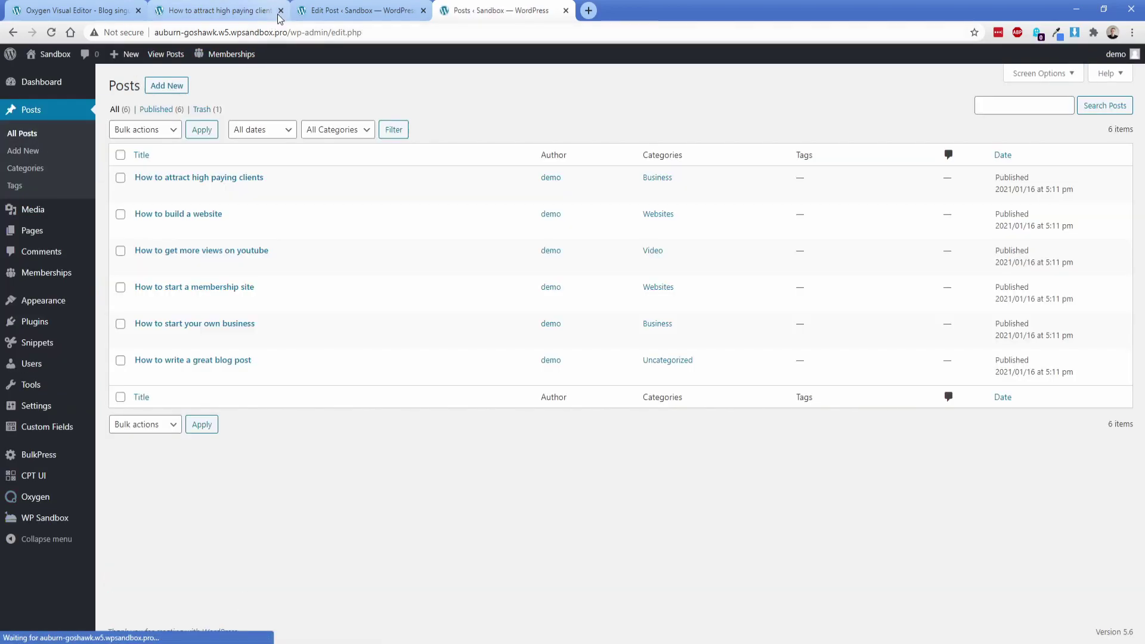
left_click(280, 11)
left_click(280, 11)
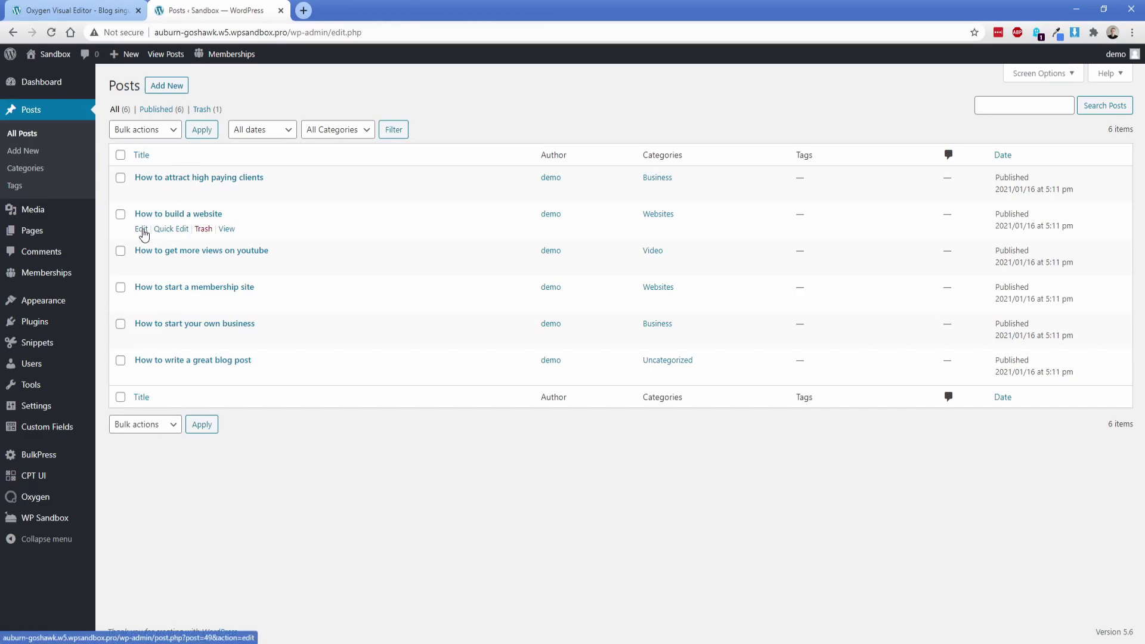
middle_click(142, 230)
left_click(334, 10)
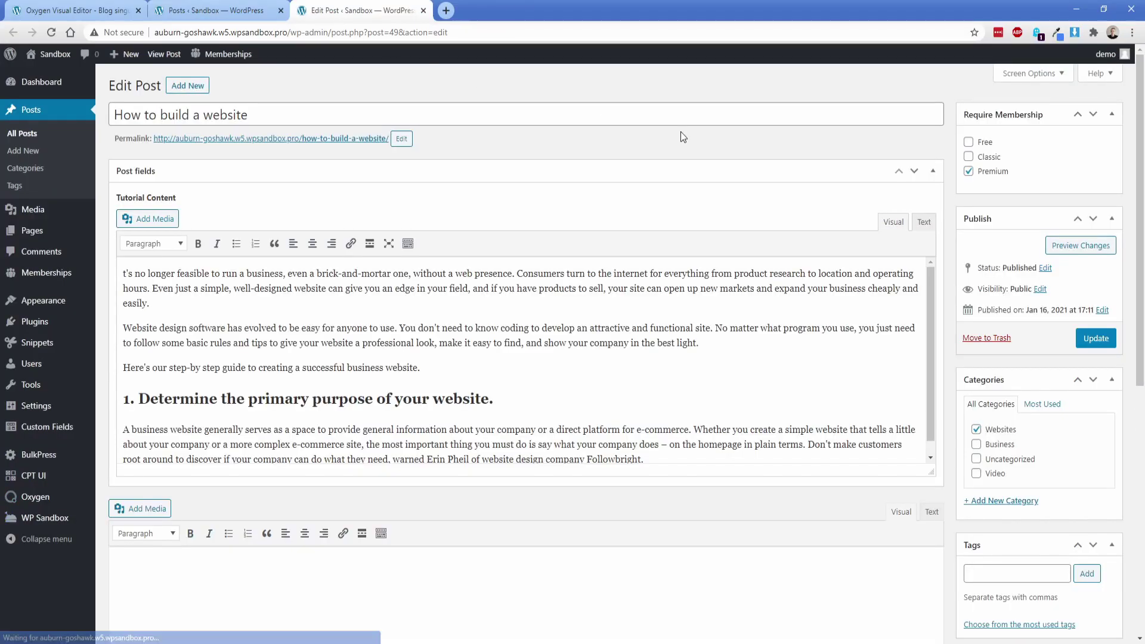
left_click(356, 139)
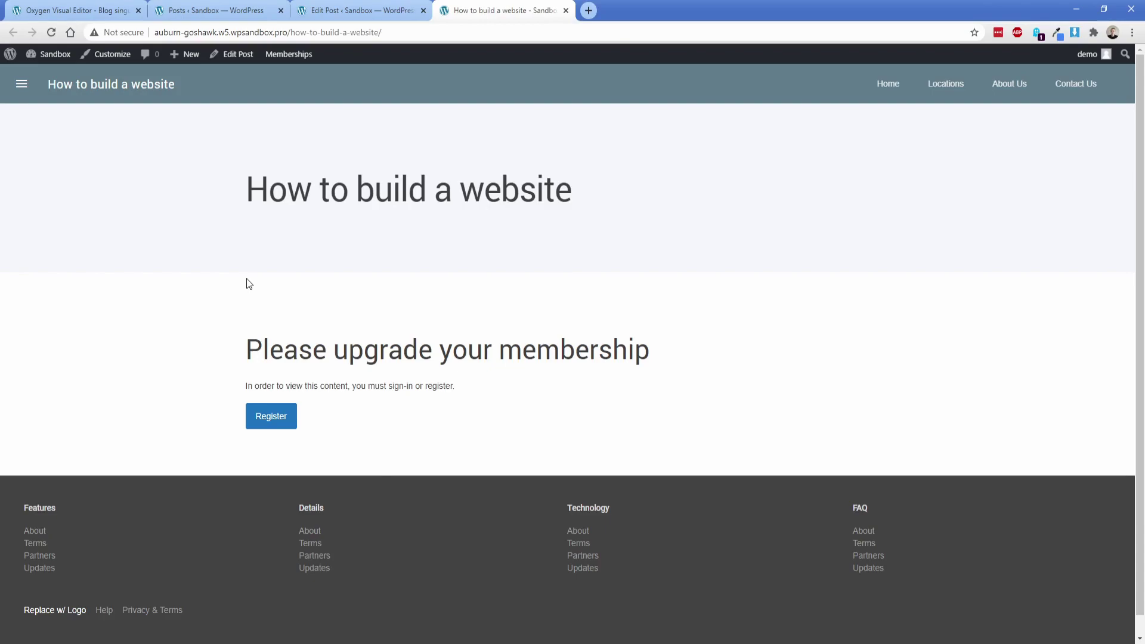
left_click_drag(252, 300, 636, 325)
left_click(632, 322)
Duplicate the upgrade heading and give the original a Cannot Access display condition
left_click(91, 10)
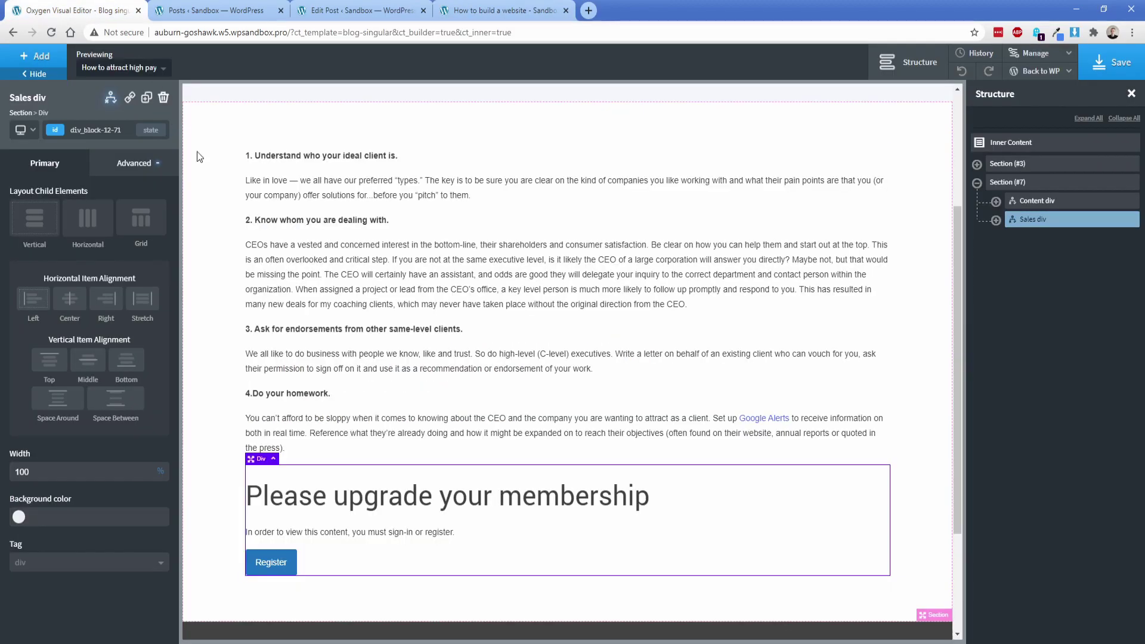
left_click(377, 502)
left_click(146, 97)
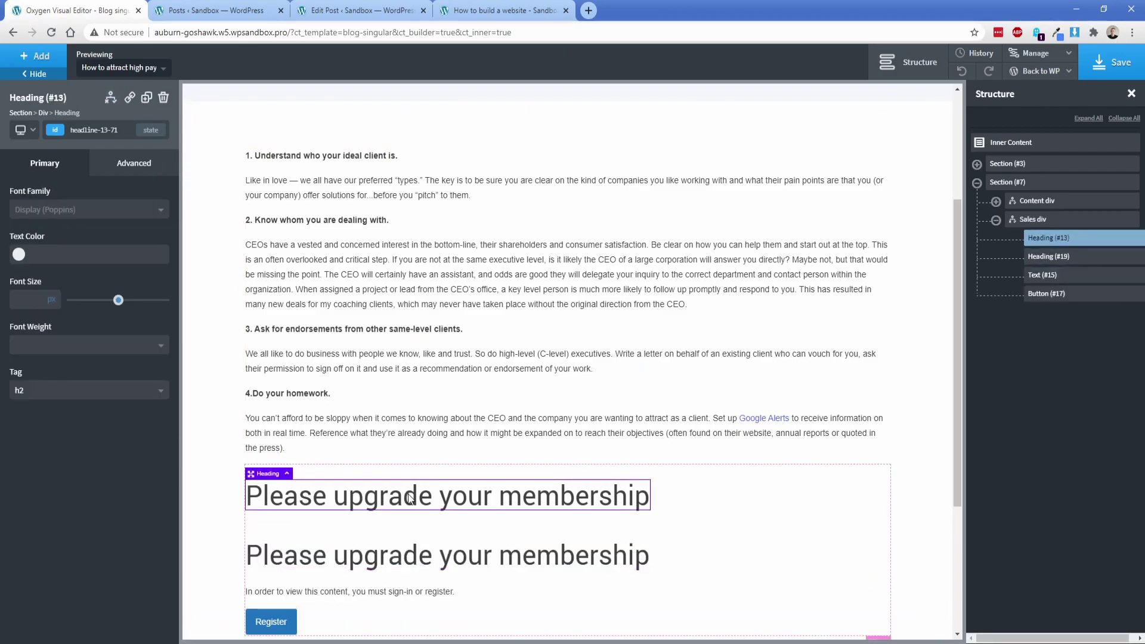
left_click(110, 97)
left_click(127, 137)
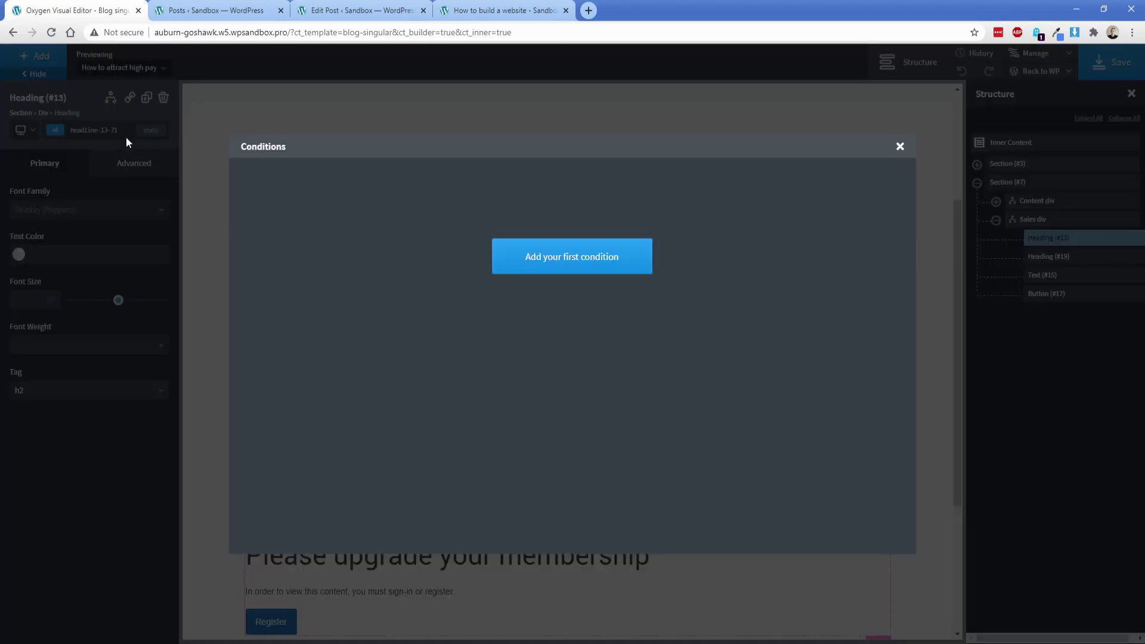
left_click(557, 267)
left_click(332, 190)
scroll(324, 338, "down", 2)
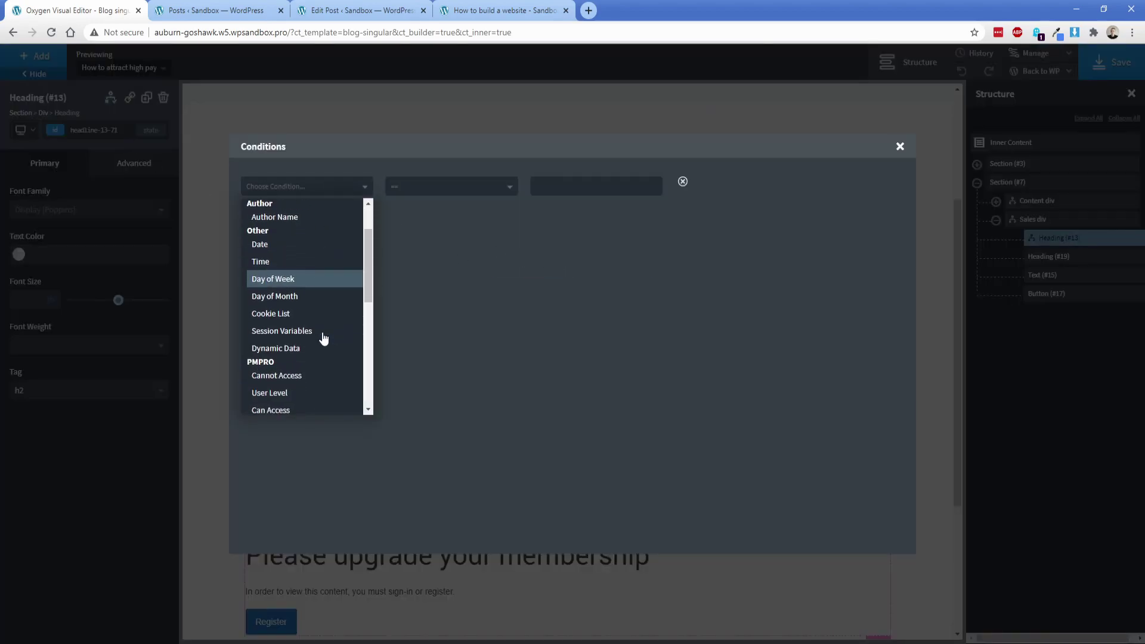
scroll(323, 338, "down", 1)
left_click(284, 320)
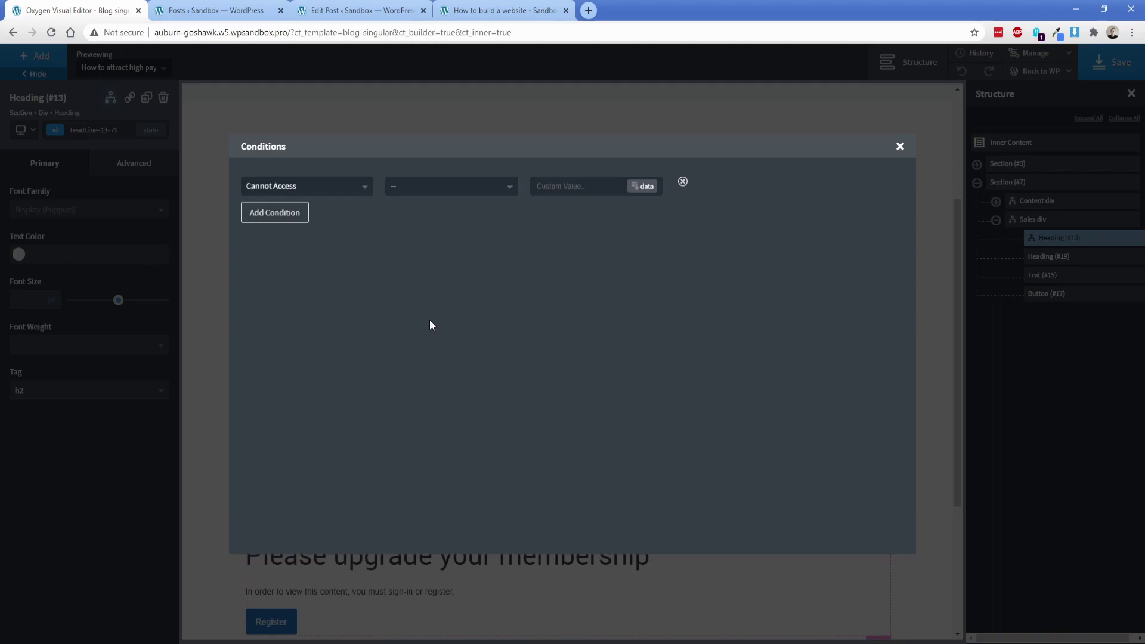
left_click(899, 146)
Give the duplicated heading a User Logged In == false condition
left_click(438, 555)
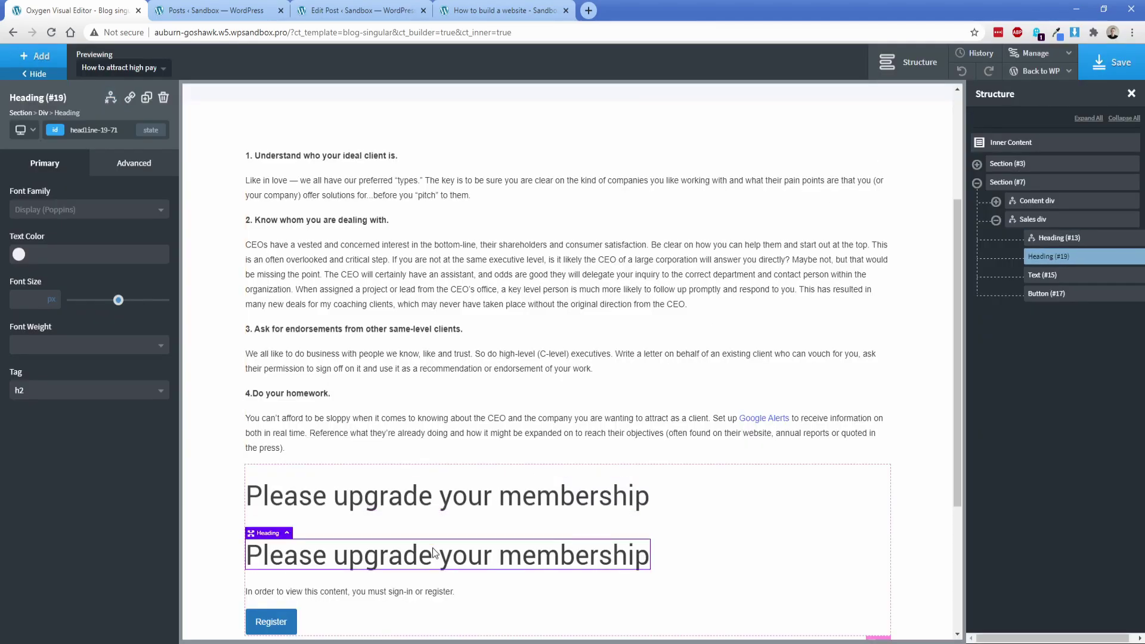
left_click(110, 97)
left_click(144, 146)
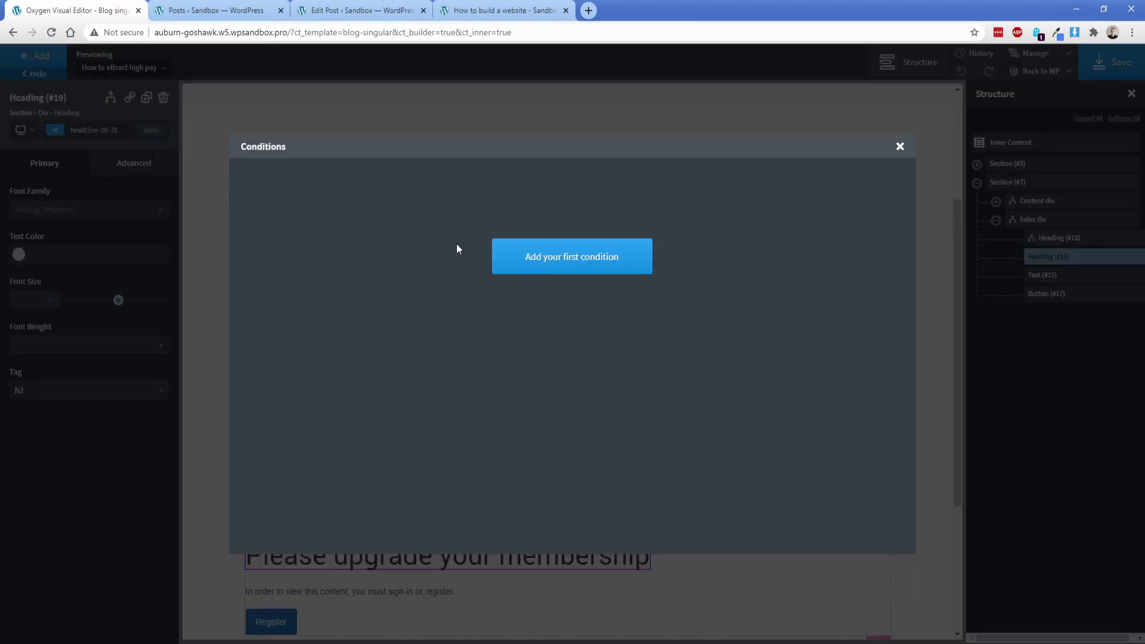
left_click(537, 255)
left_click(358, 190)
scroll(327, 299, "down", 2)
scroll(316, 341, "down", 6)
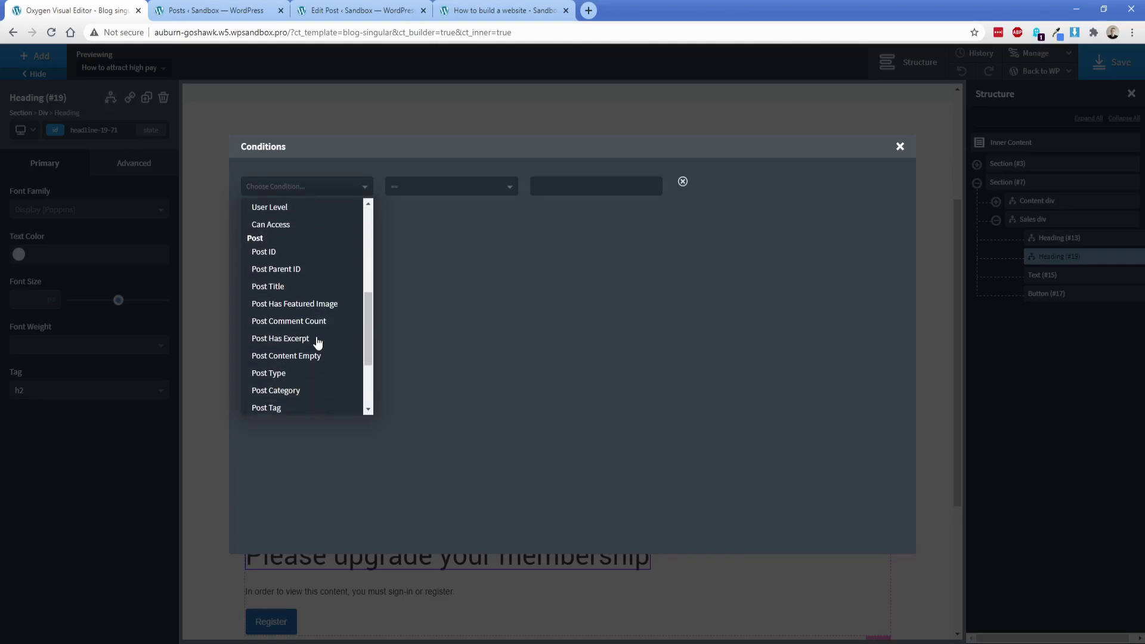
left_click(303, 337)
left_click(555, 190)
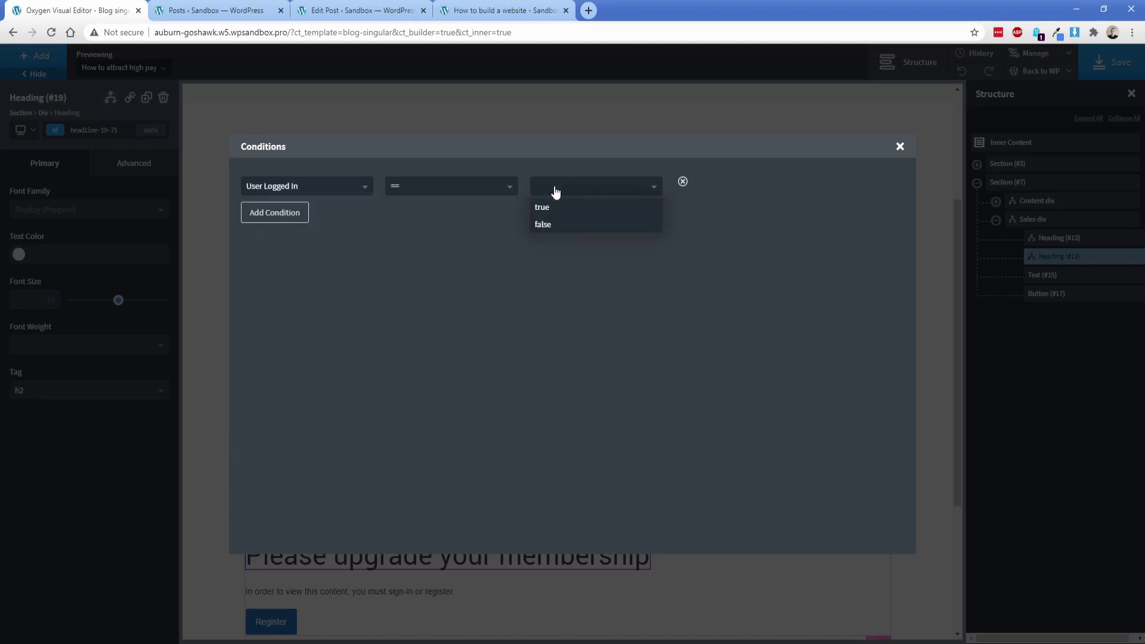
left_click(556, 225)
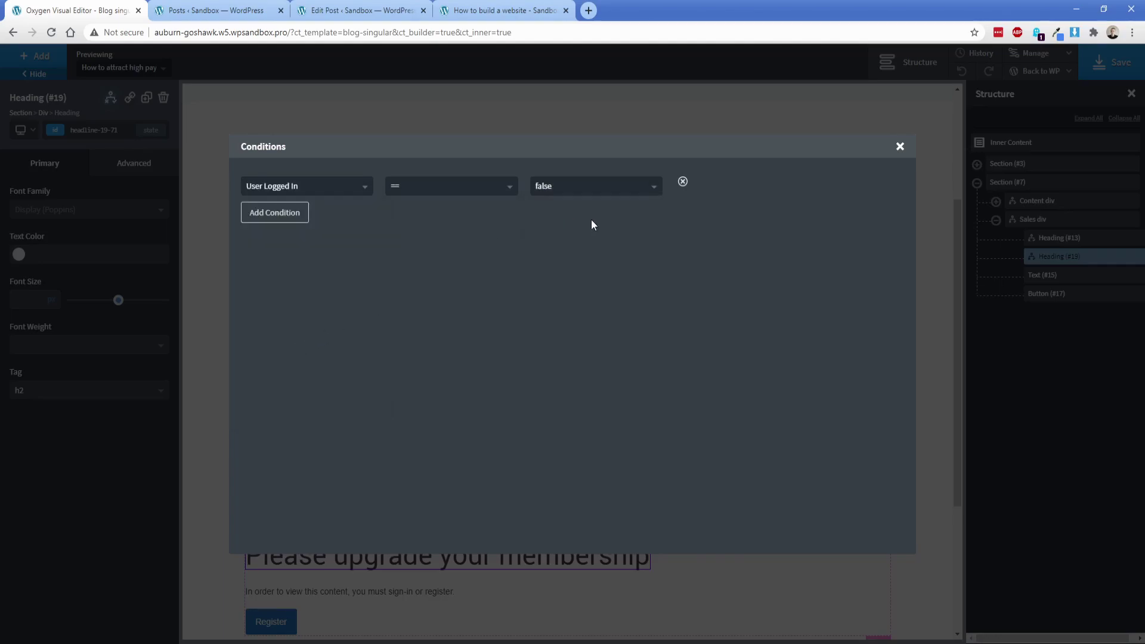
left_click(900, 147)
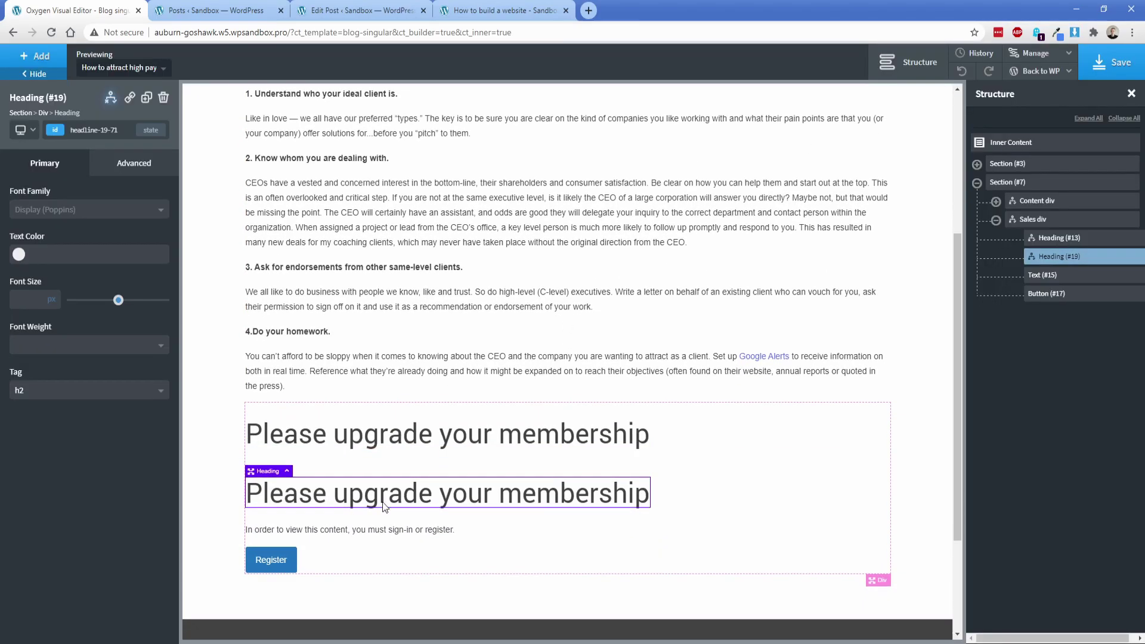
Change the duplicated heading's text to 'Please login.' and save the template
double_click(440, 489)
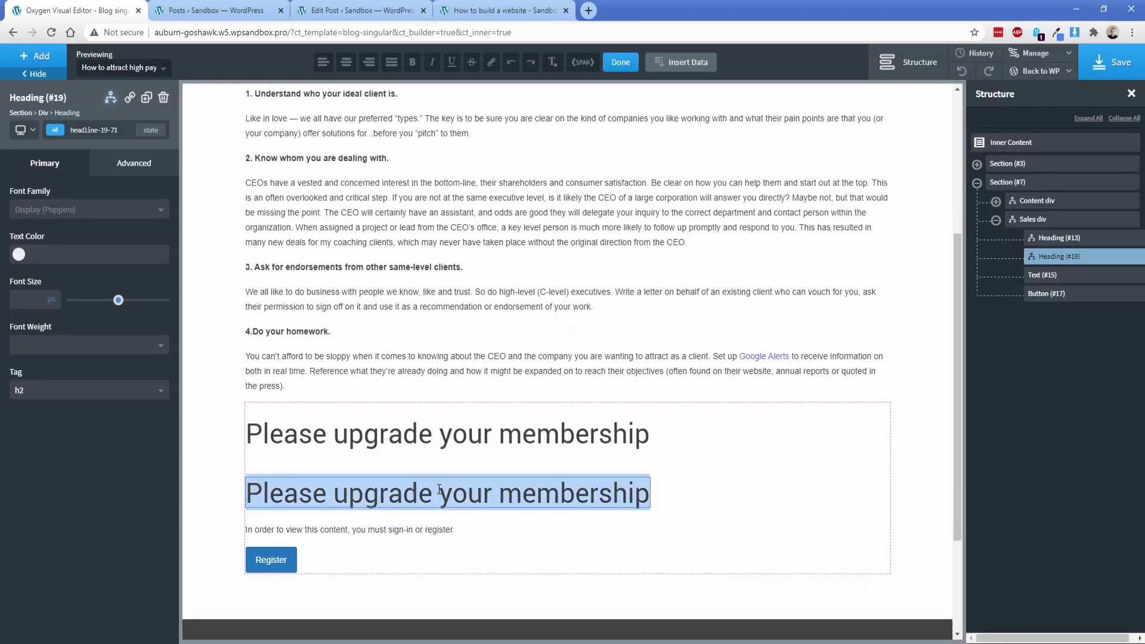
type("Please login.")
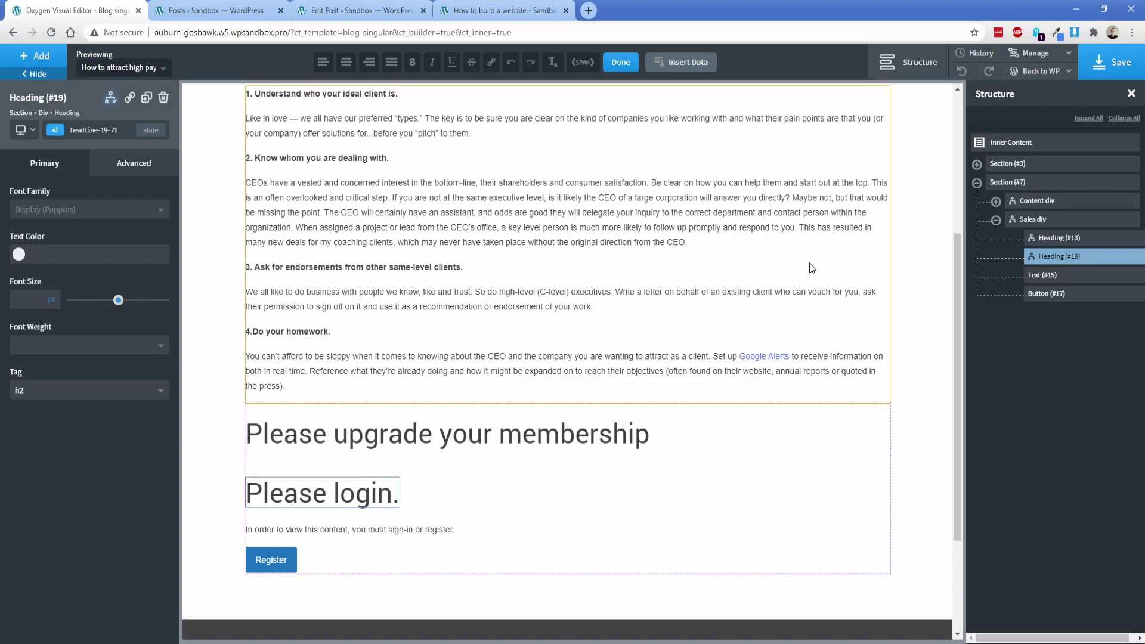
left_click(1115, 73)
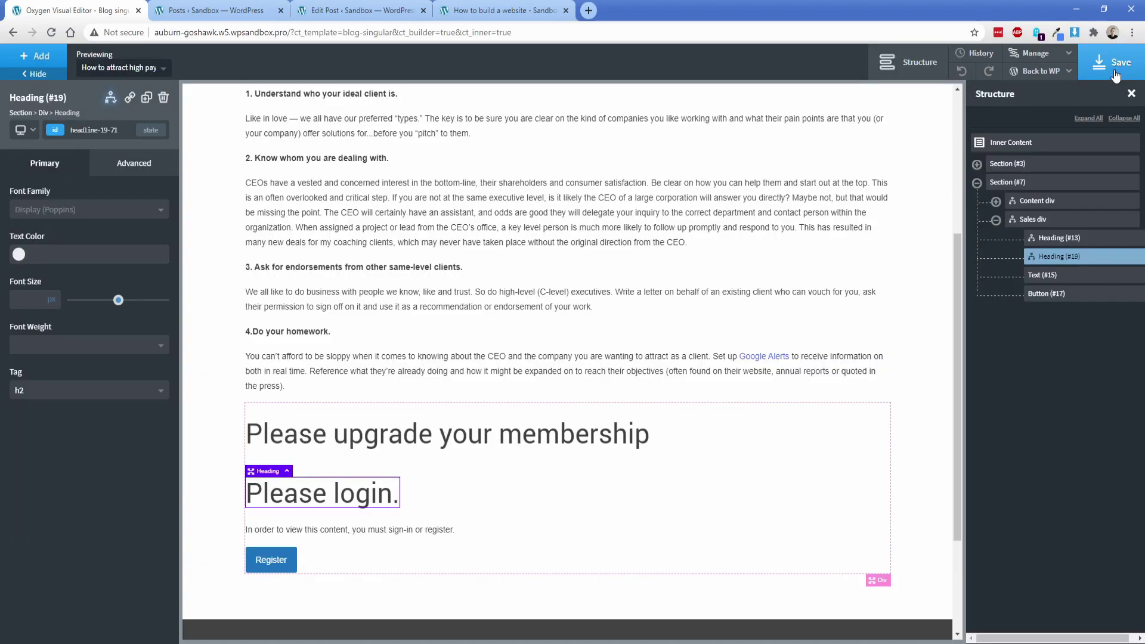
left_click(504, 10)
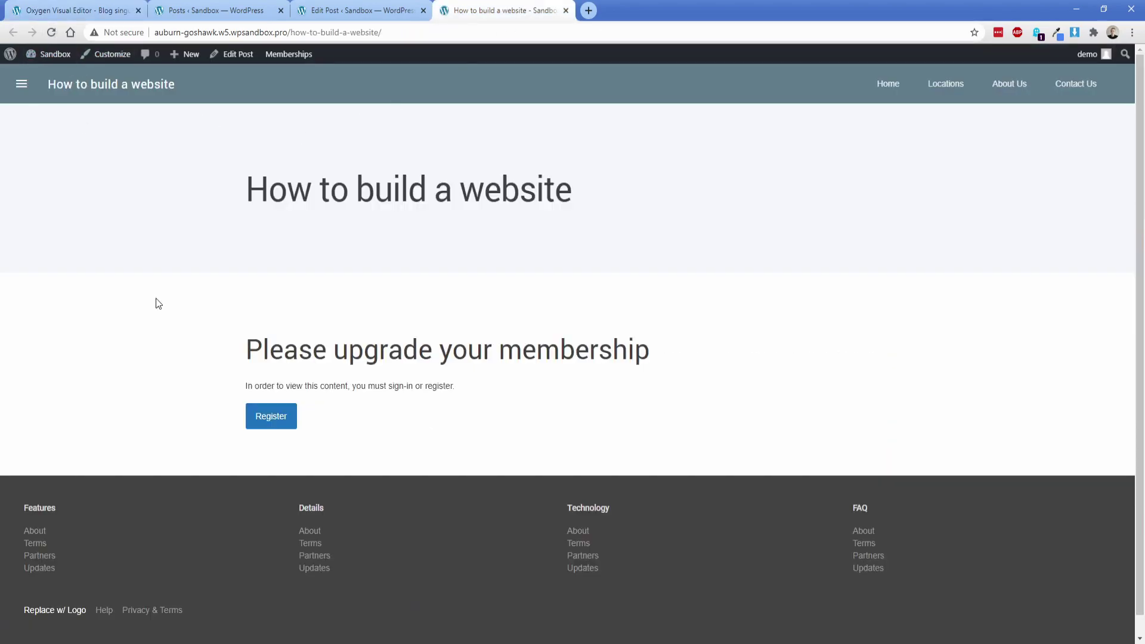
left_click(363, 33)
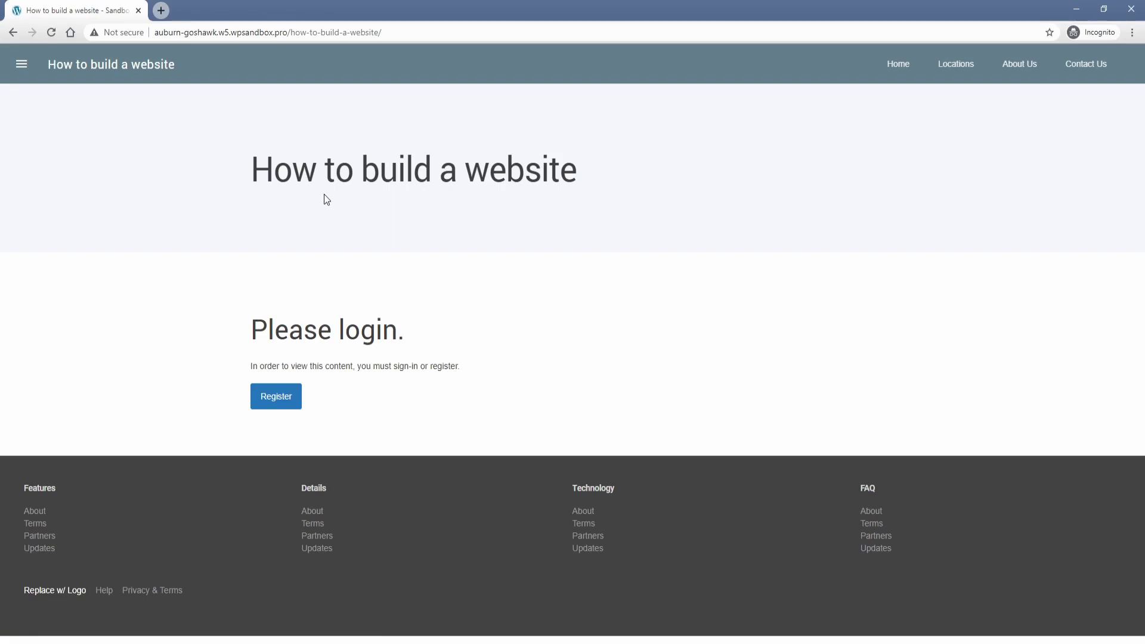
left_click_drag(244, 339, 408, 335)
left_click(440, 320)
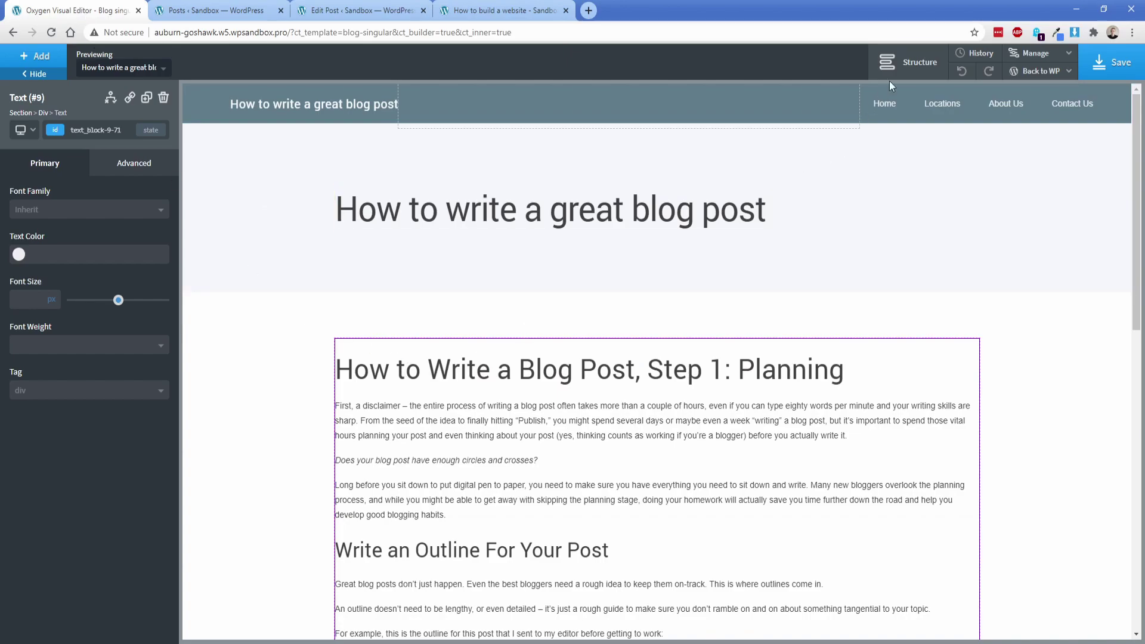
left_click(895, 75)
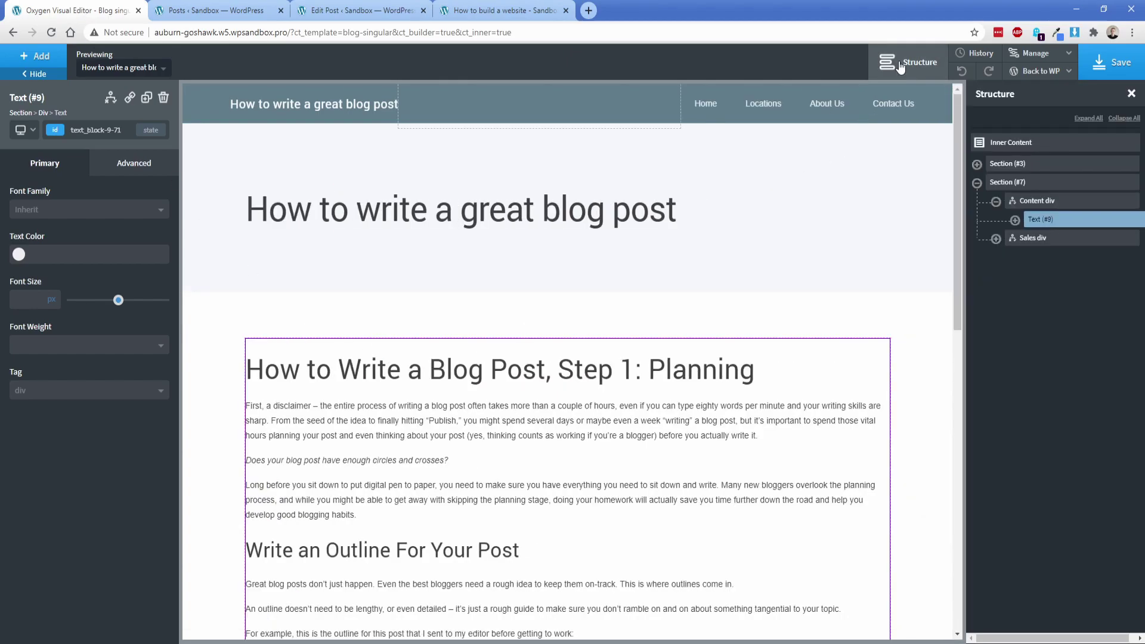
left_click(995, 201)
left_click(1001, 184)
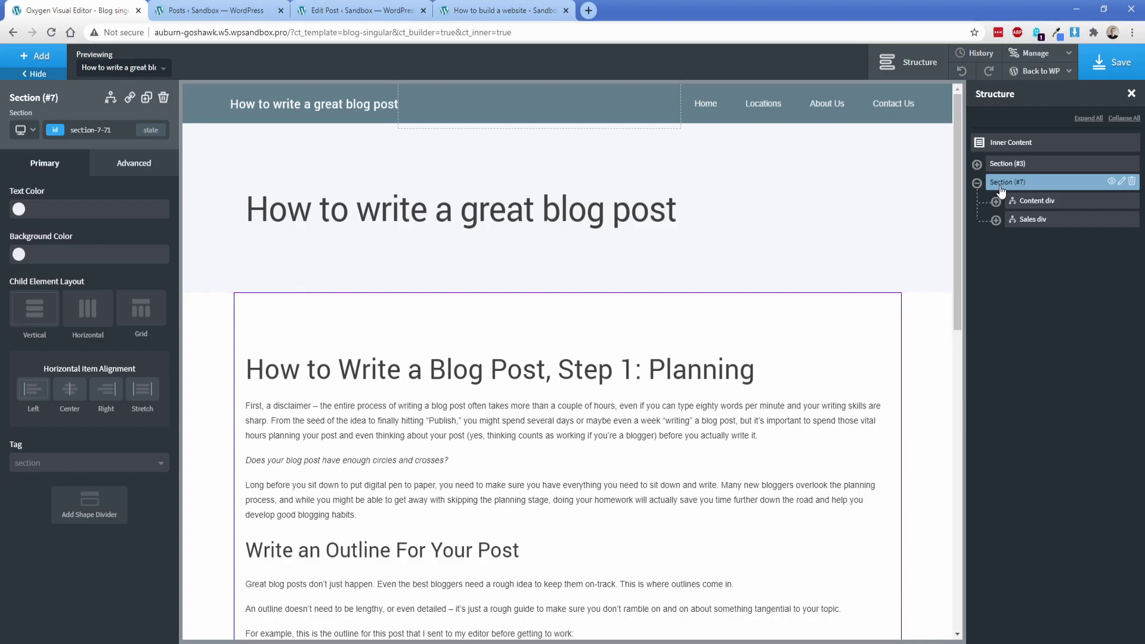
scroll(930, 256, "down", 2)
left_click(1032, 203)
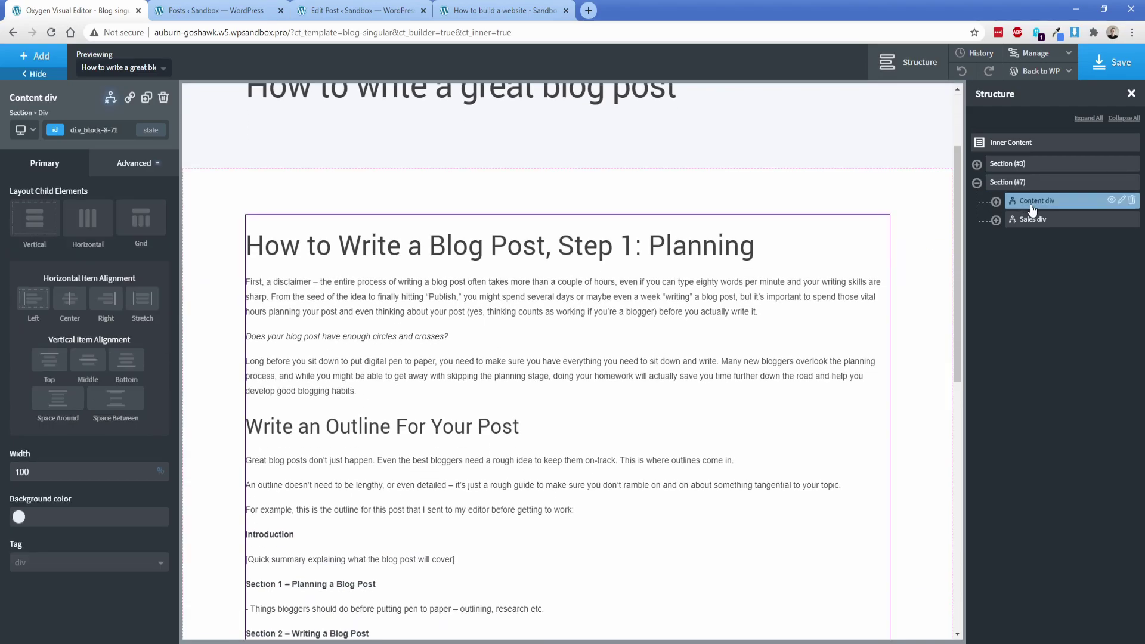
left_click(110, 97)
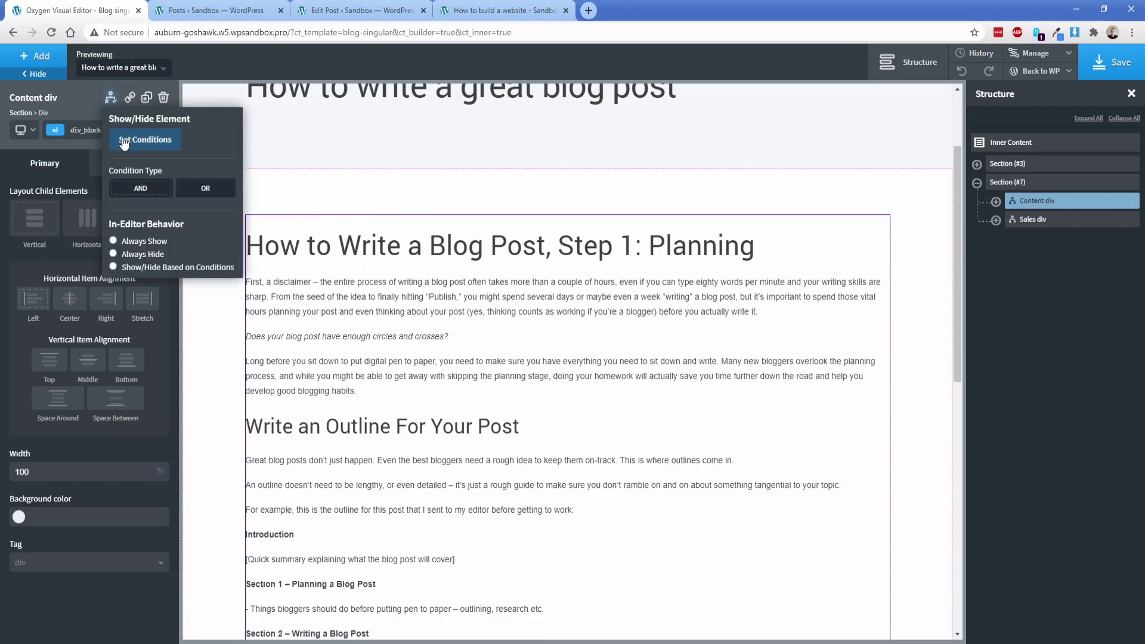
left_click(169, 139)
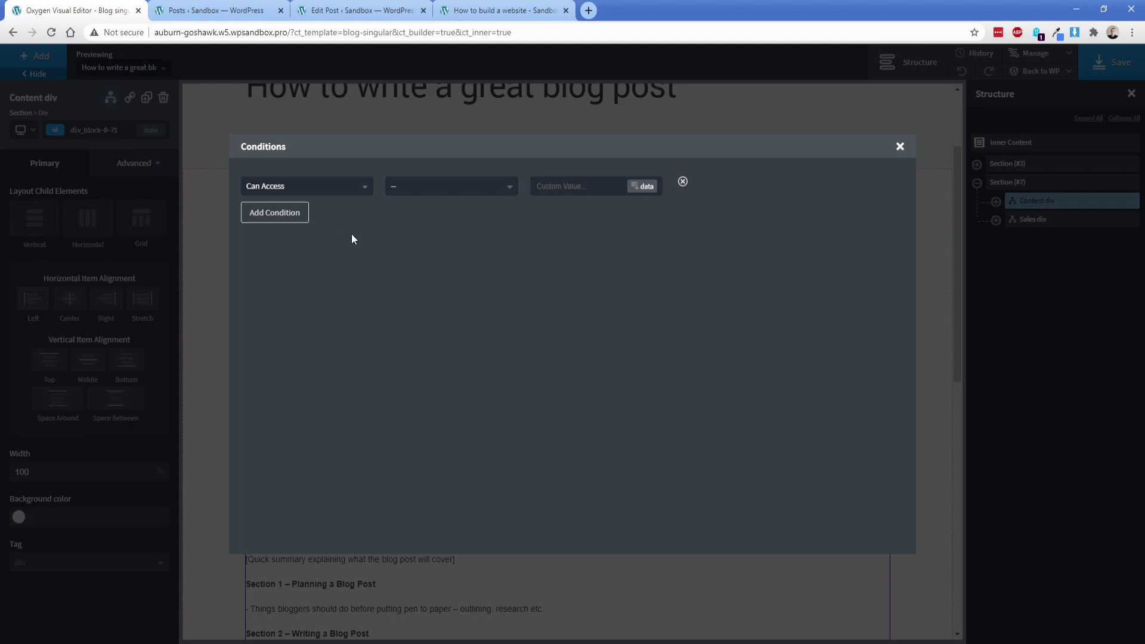
left_click(900, 148)
left_click(1035, 219)
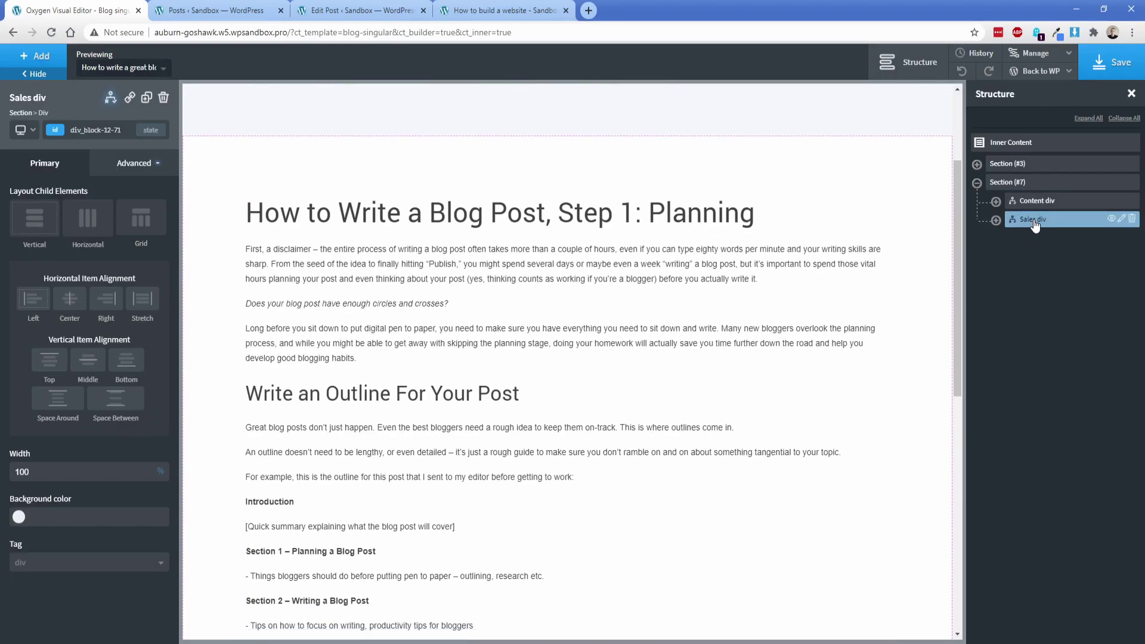
scroll(211, 442, "down", 2)
left_click(110, 97)
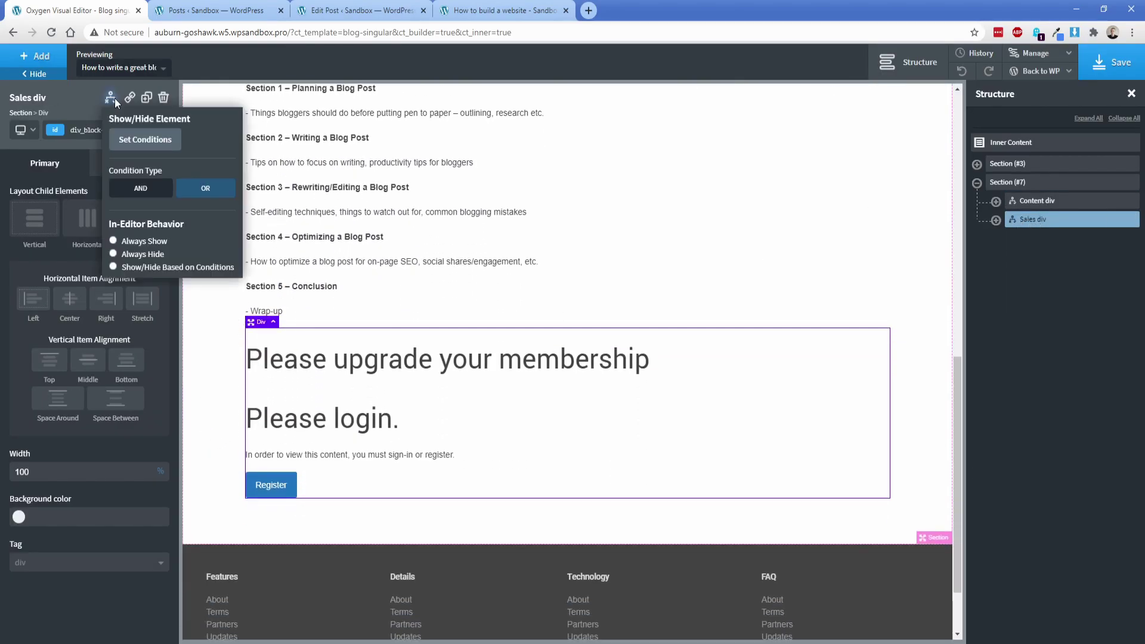
left_click(139, 139)
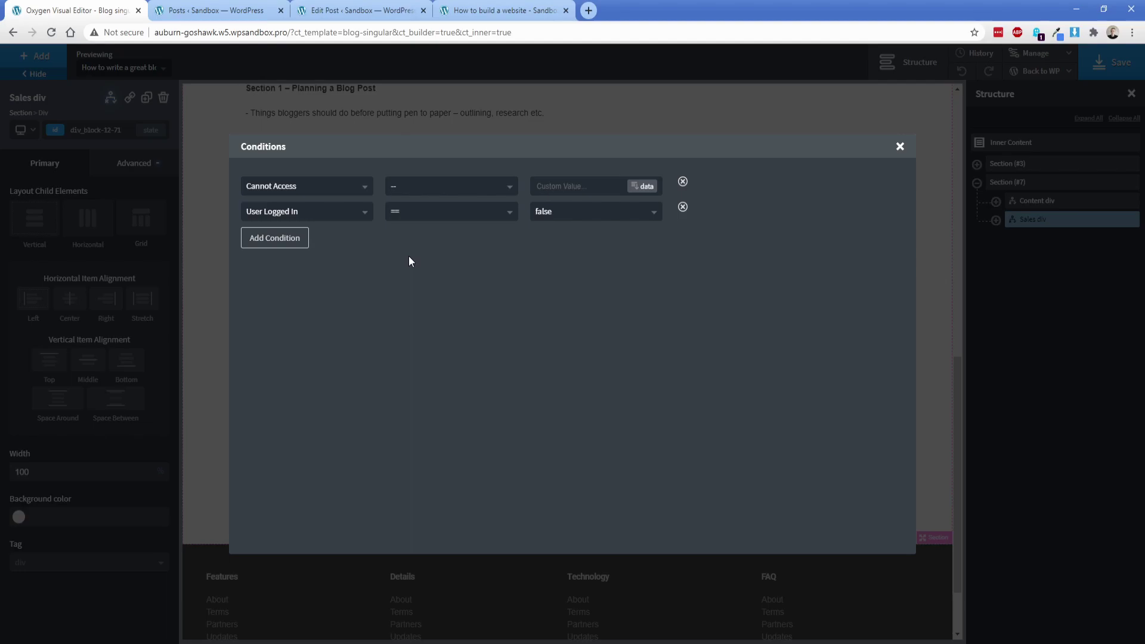
left_click(899, 147)
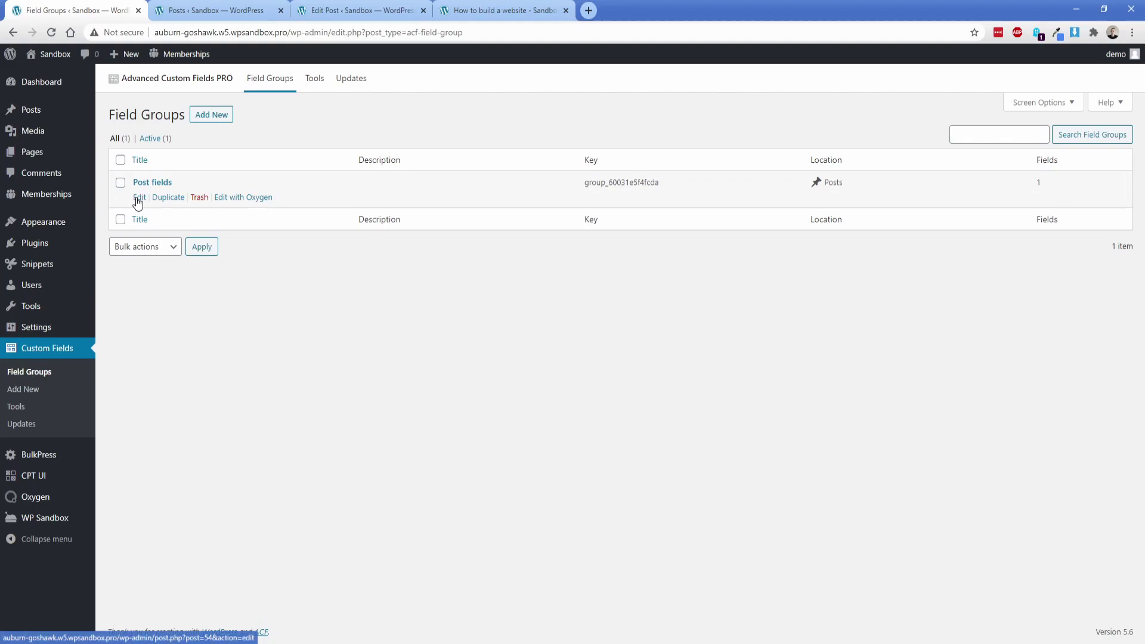
Edit the Post fields group and check that Tutorial Content is a Wysiwyg Editor field
left_click(139, 198)
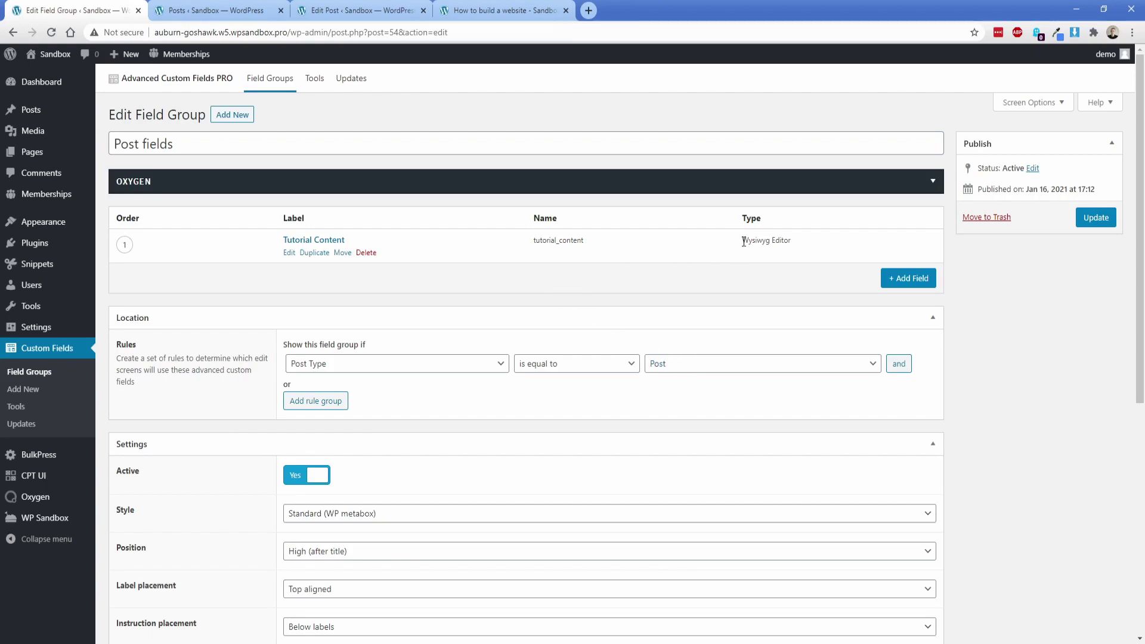
left_click_drag(742, 240, 798, 242)
left_click(799, 243)
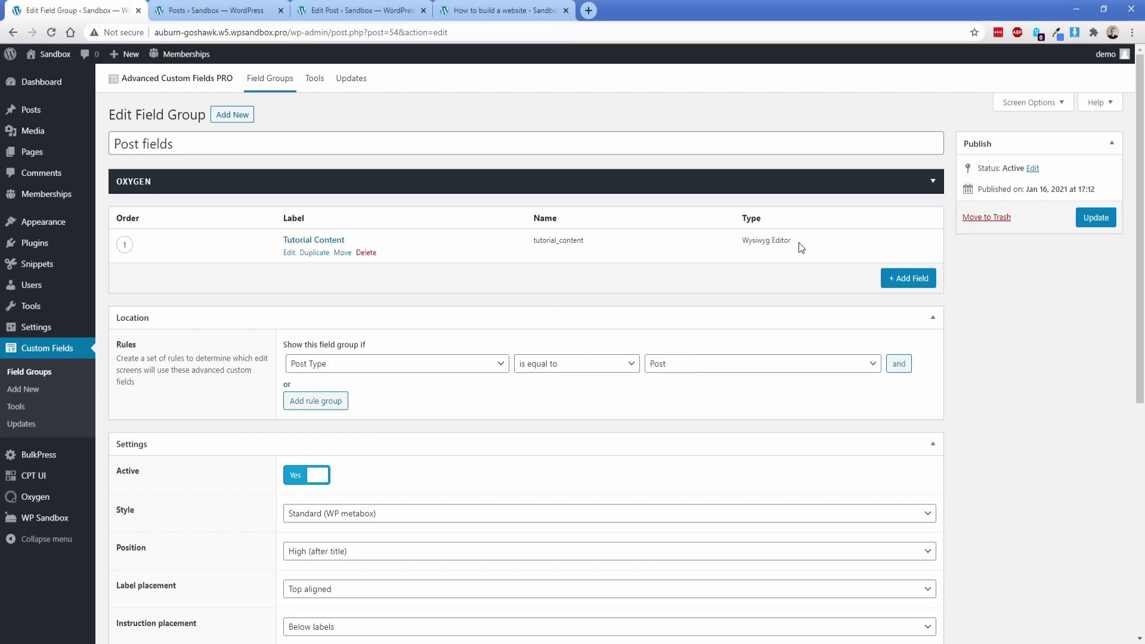